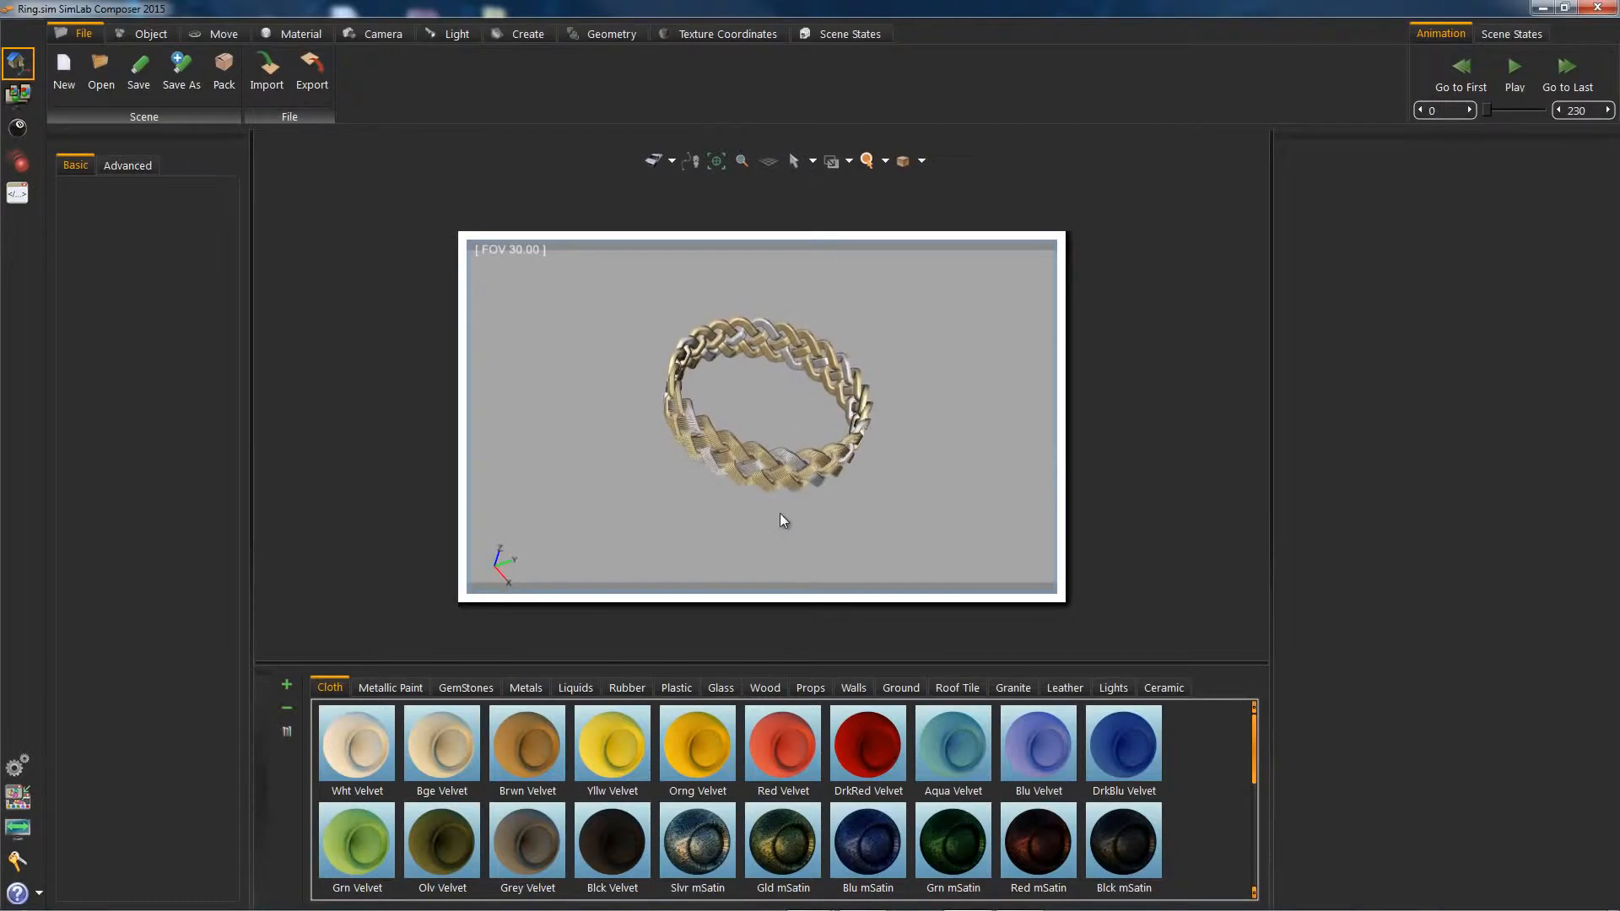
# Set the camera orbit mode to Spin and rotate the view around the ring with it.
pyautogui.click(381, 34)
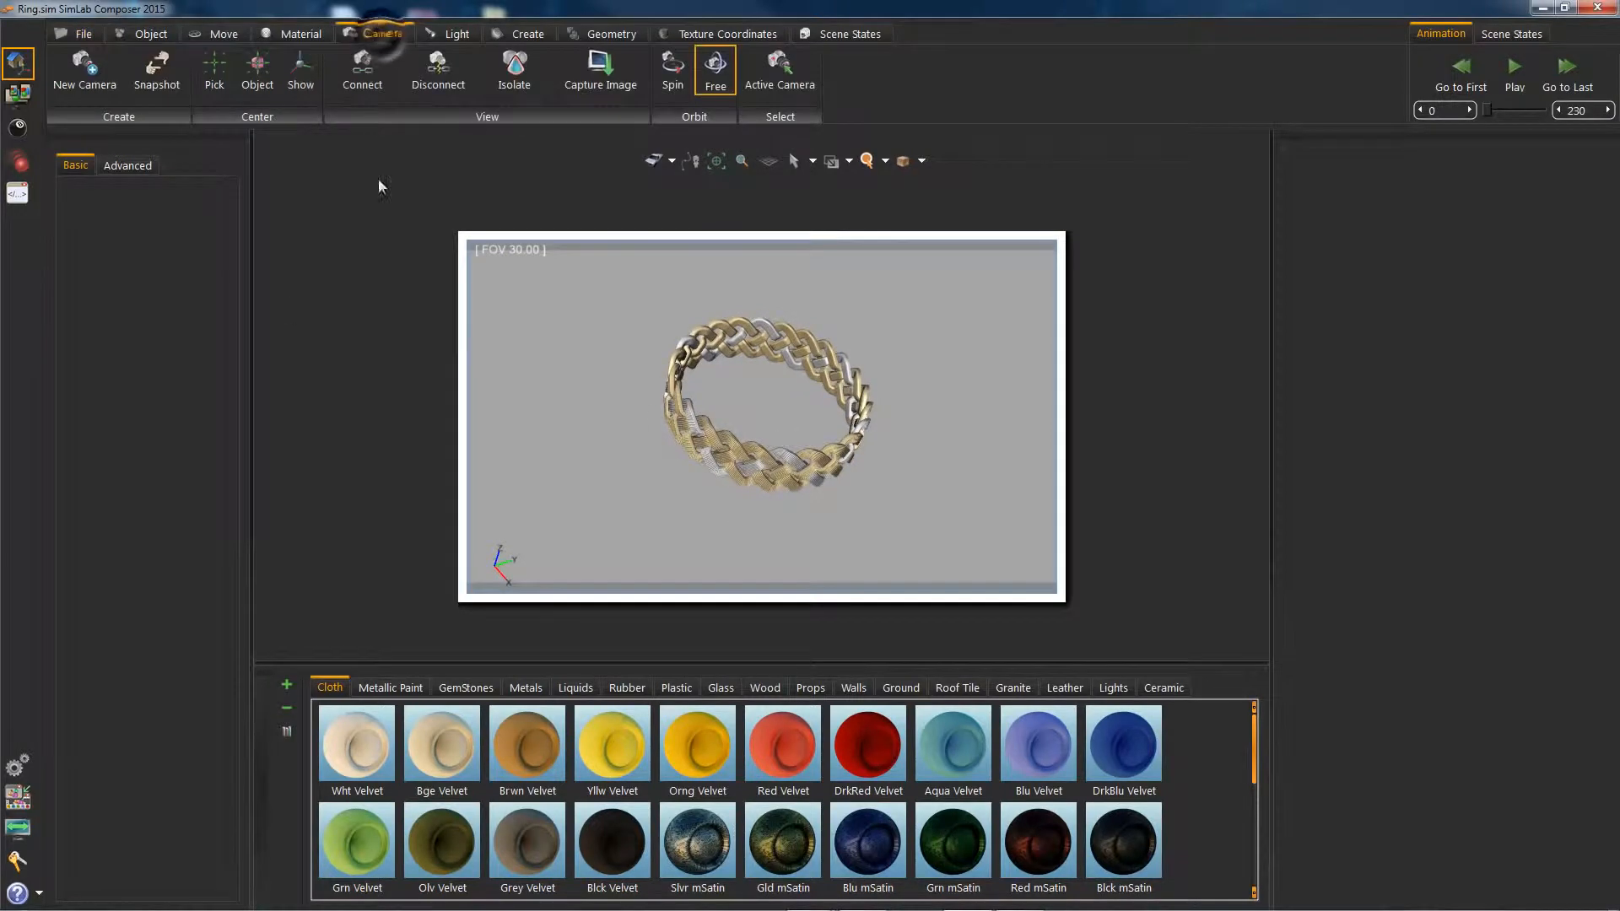
pyautogui.click(672, 72)
pyautogui.moveTo(828, 502); pyautogui.dragTo(873, 493)
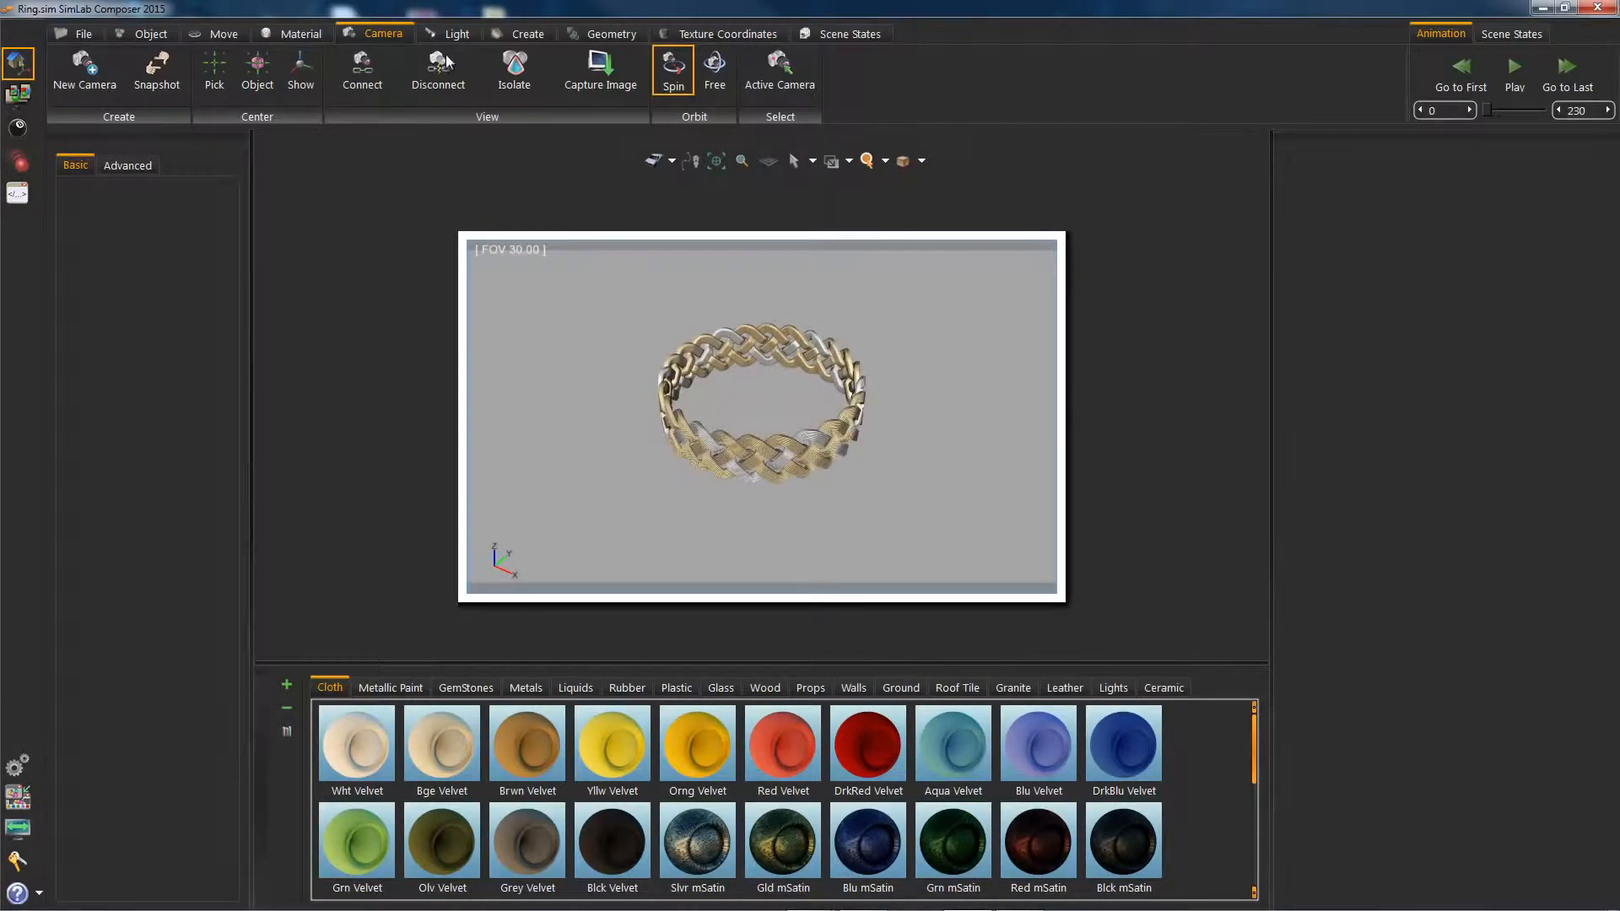
# Scrub through the ring's existing animation and delete all animations from the scene.
pyautogui.click(20, 162)
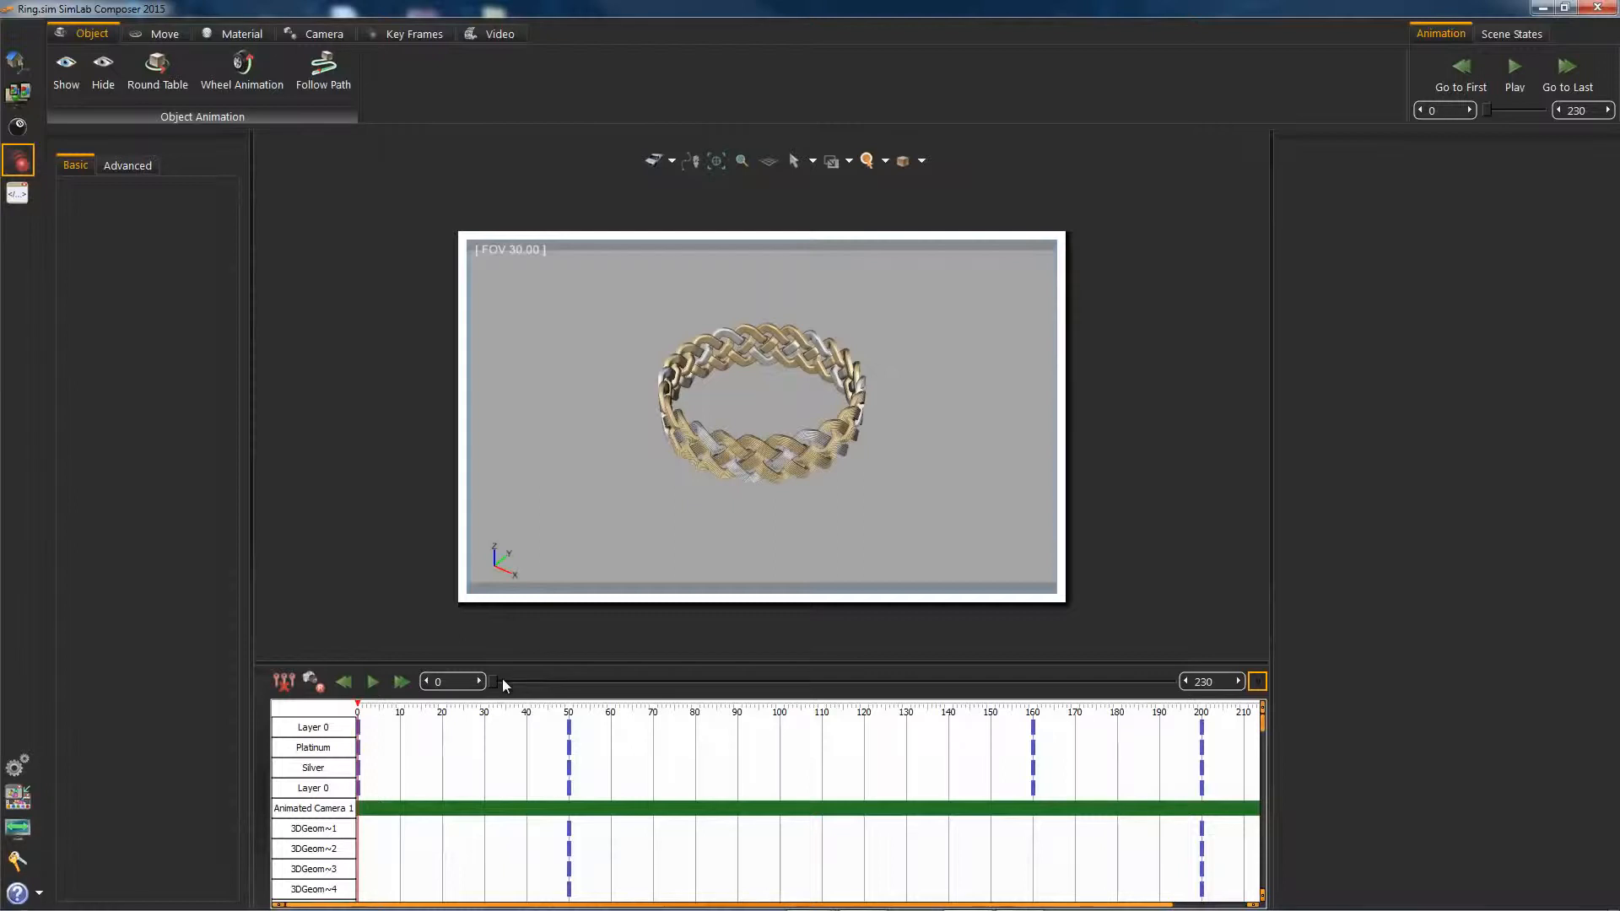
pyautogui.moveTo(498, 680); pyautogui.dragTo(742, 670)
pyautogui.moveTo(872, 666); pyautogui.dragTo(498, 675)
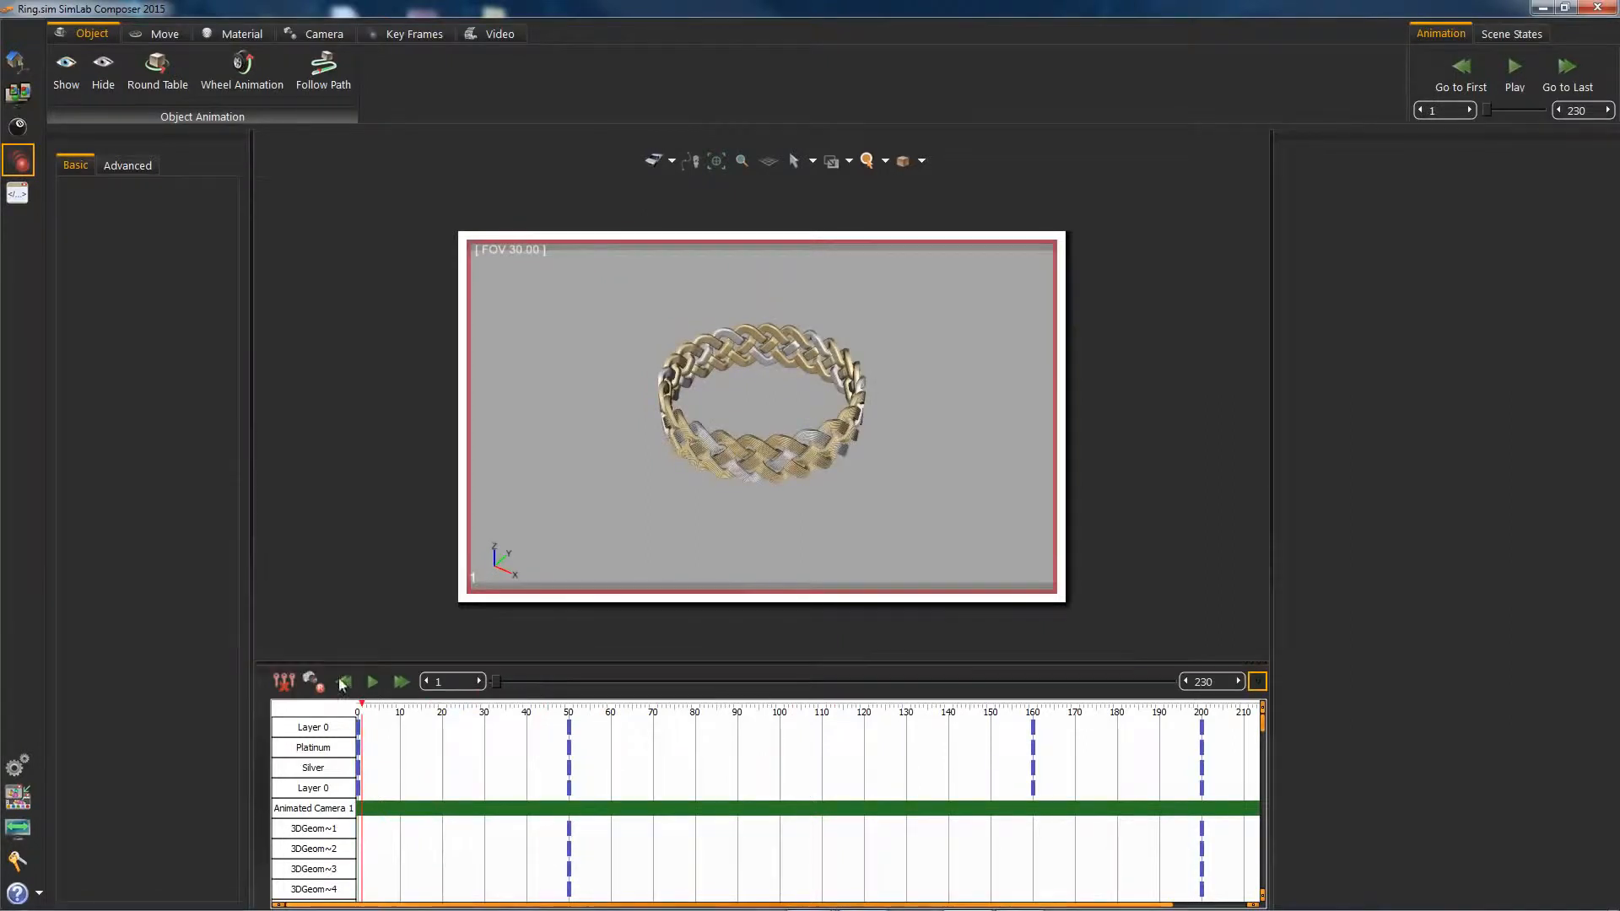
pyautogui.click(285, 682)
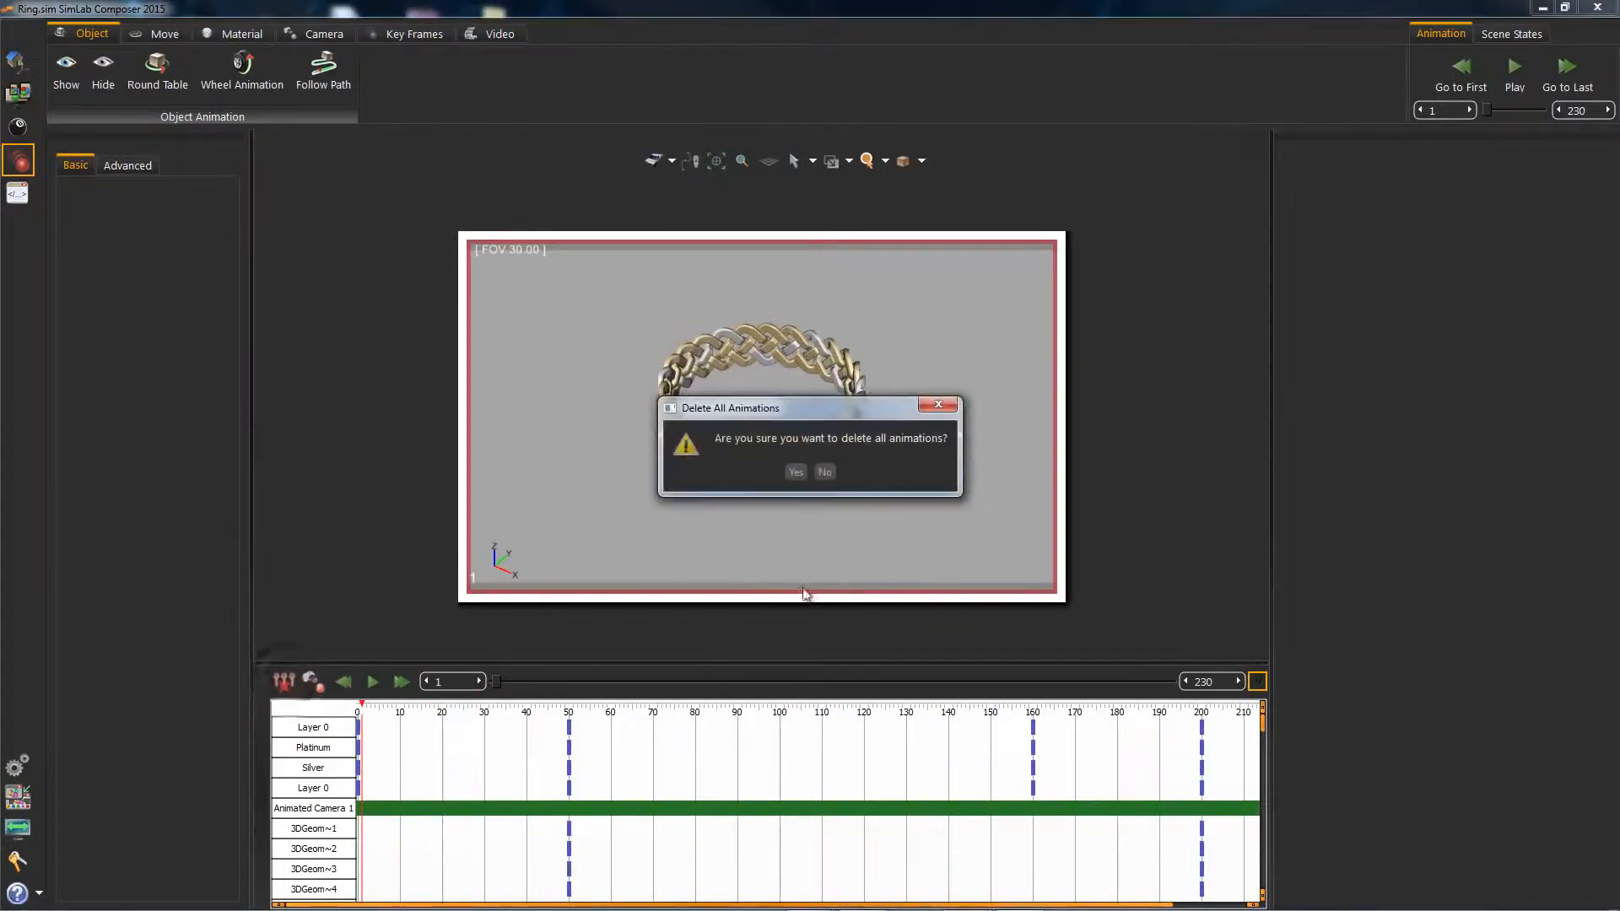
pyautogui.click(794, 472)
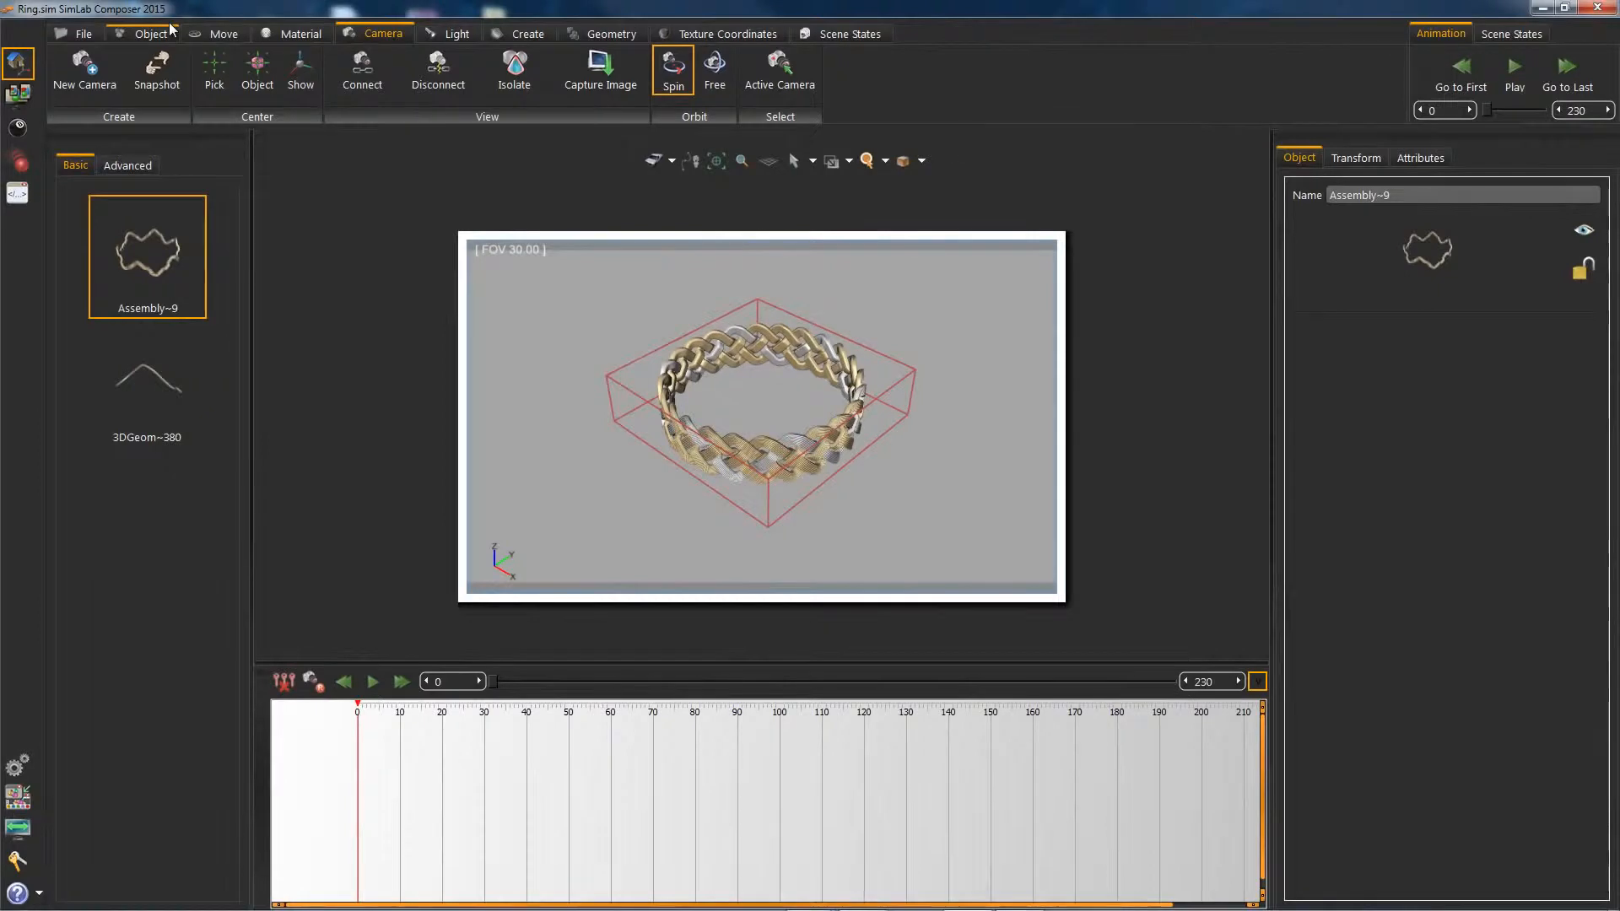
# Preview the scene states Scene1 and Scene20 and delete all scene states.
pyautogui.click(839, 33)
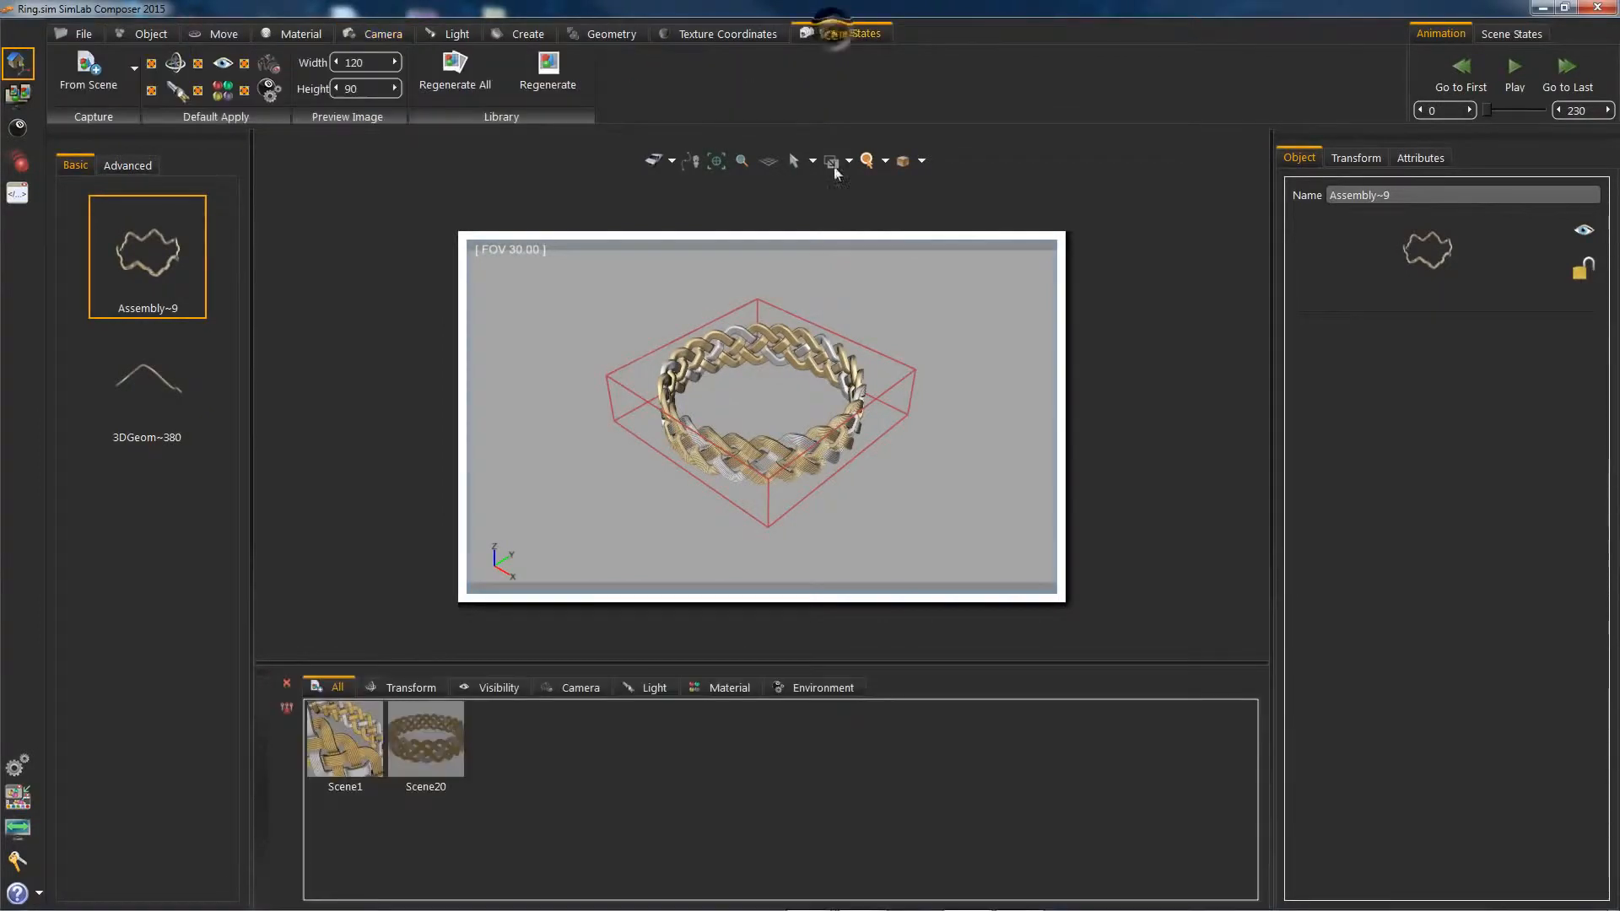
pyautogui.click(344, 739)
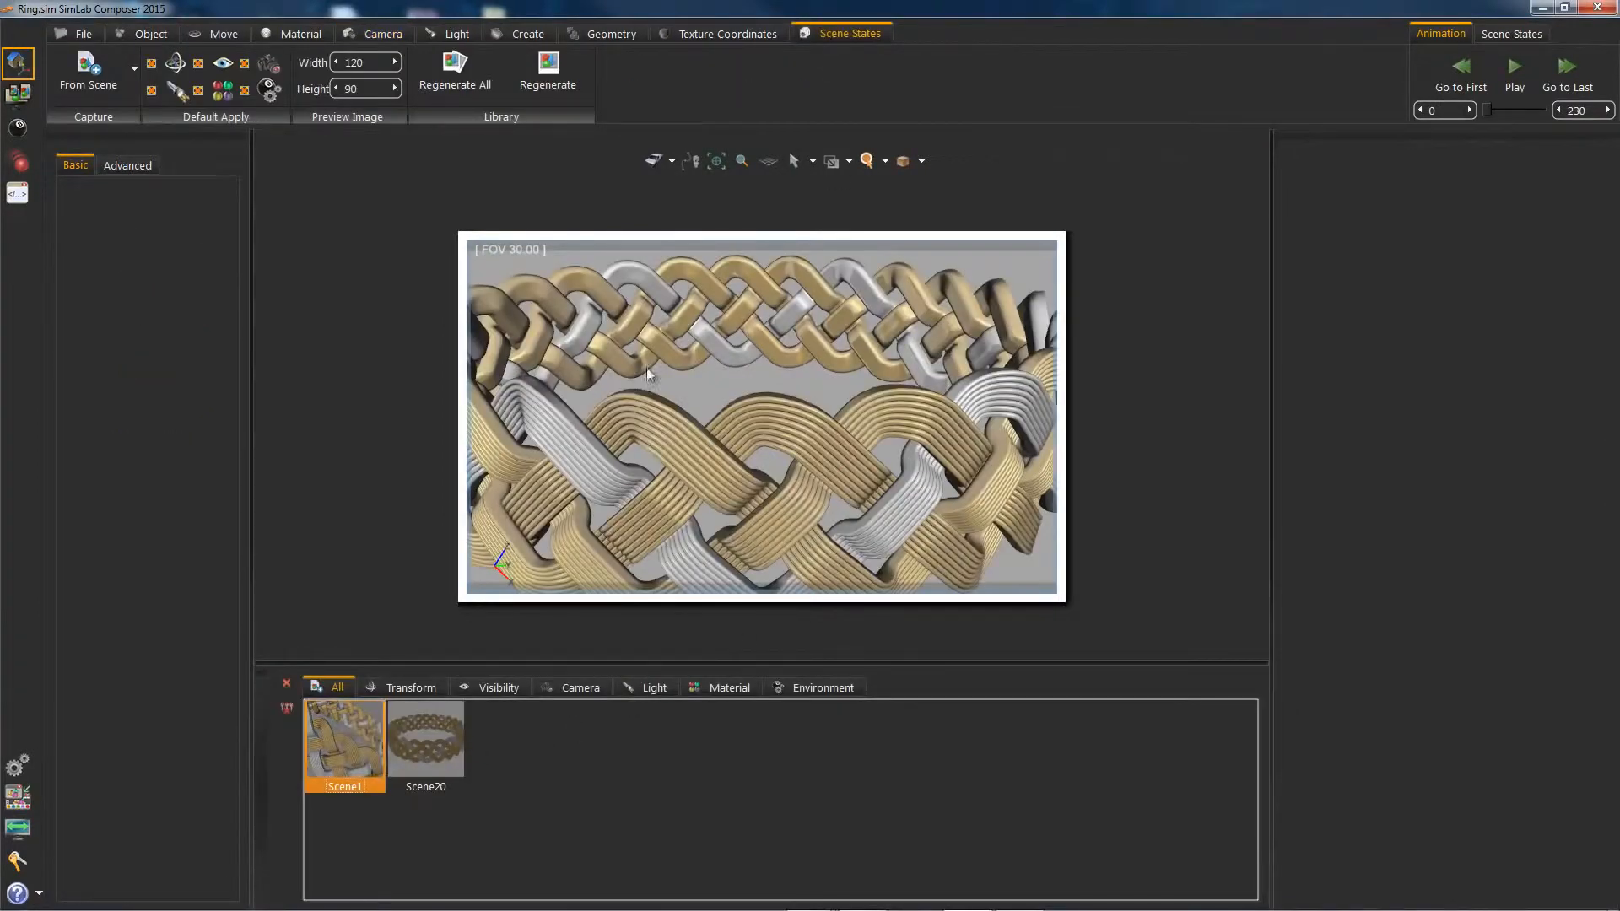
pyautogui.click(437, 742)
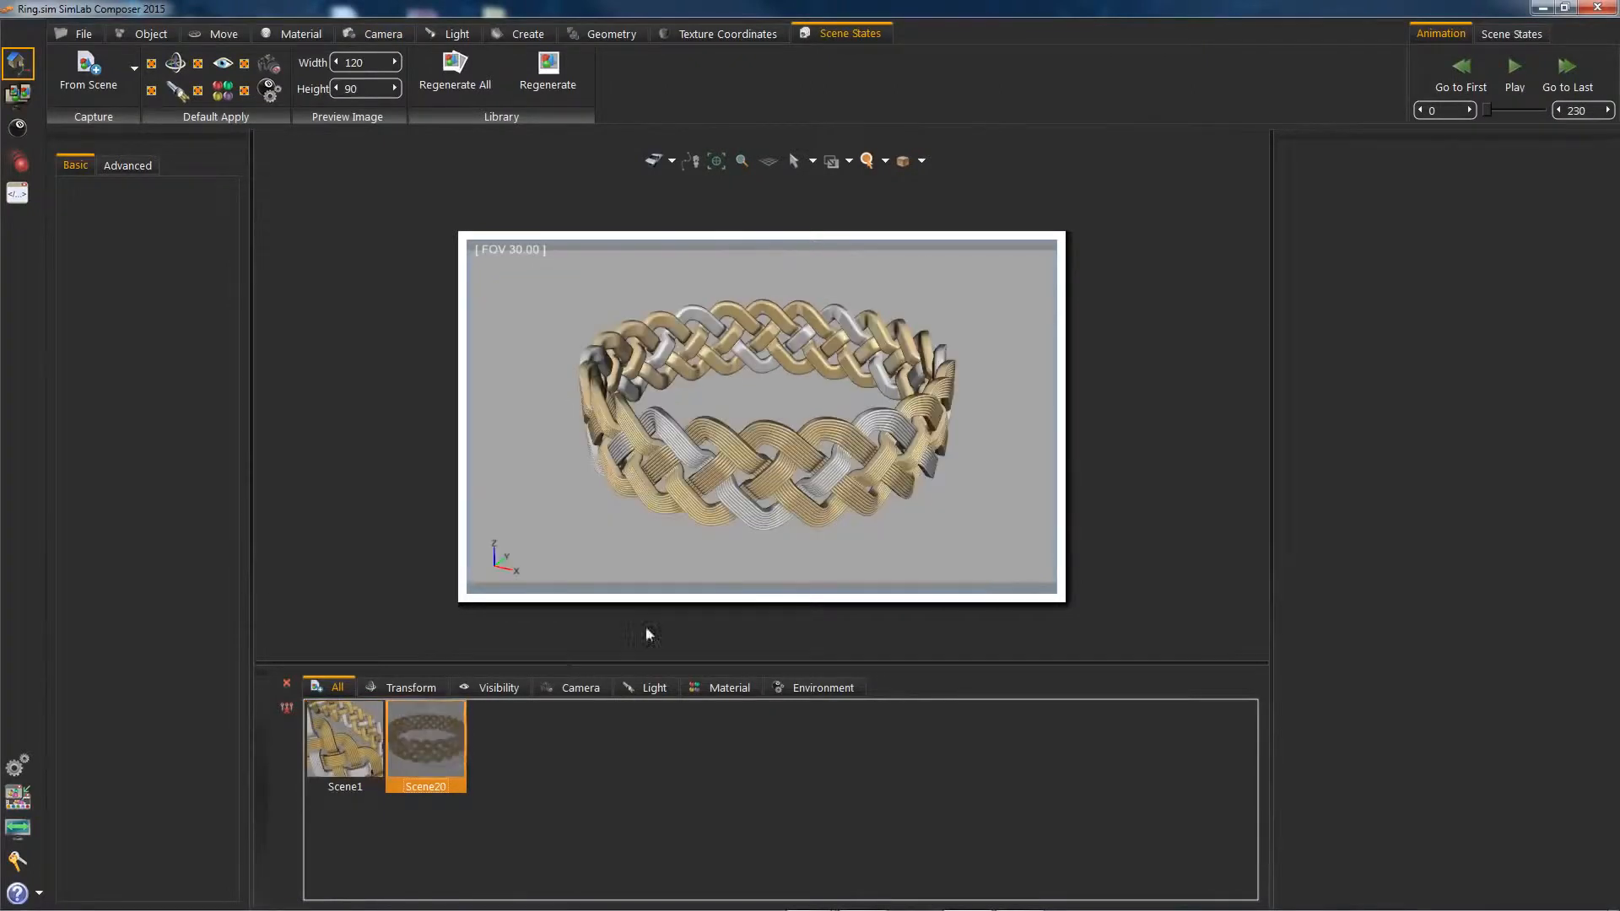
pyautogui.click(345, 760)
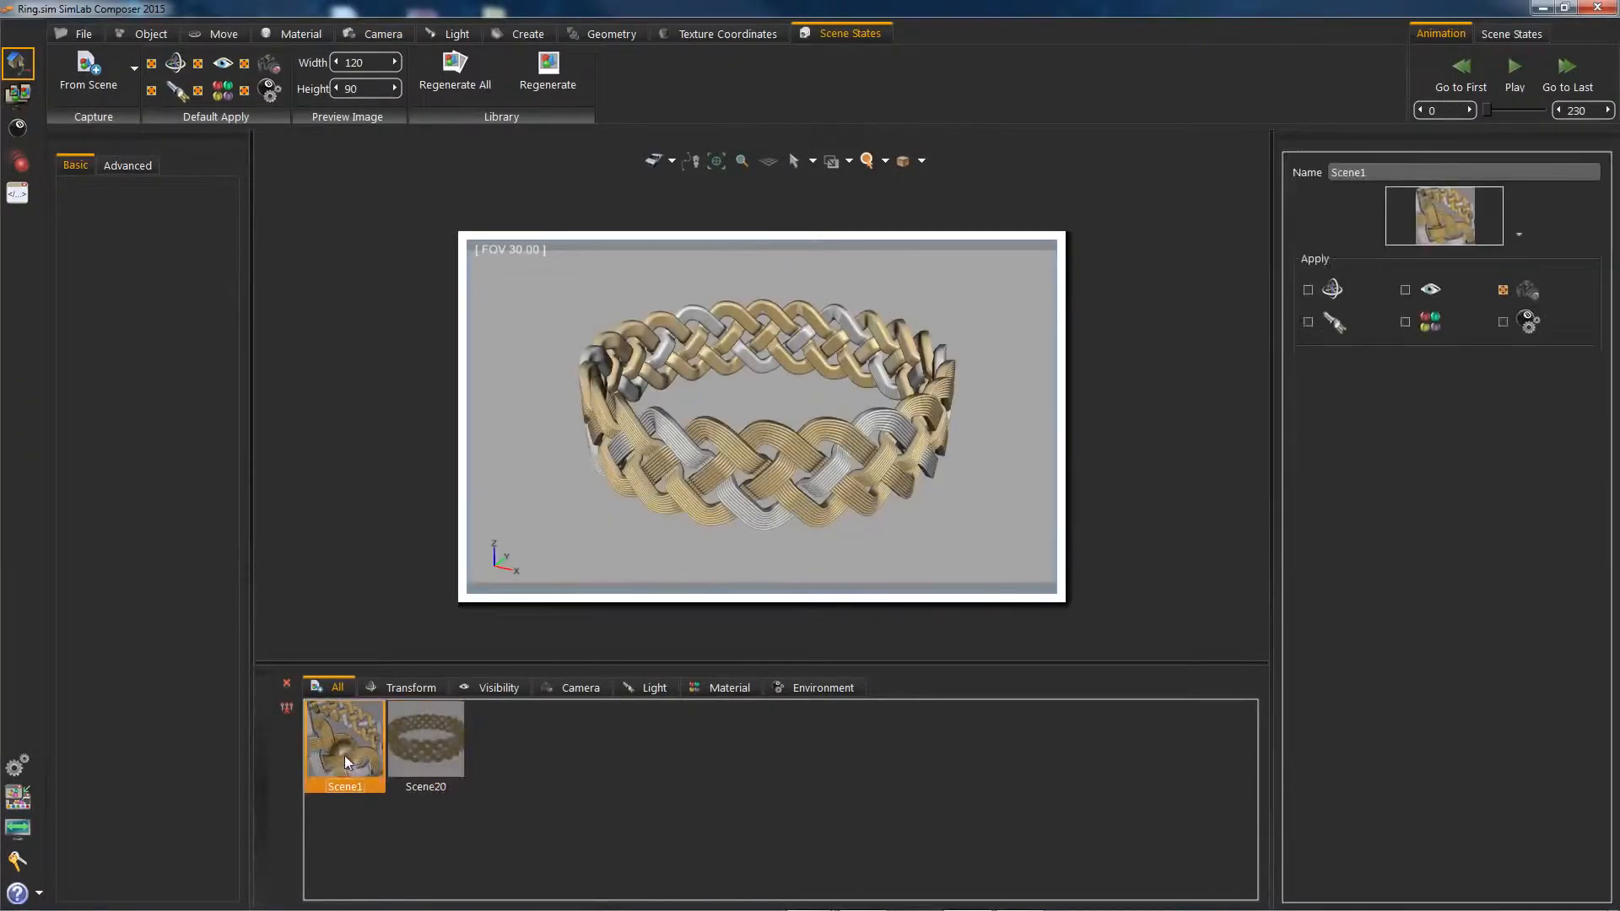
pyautogui.click(284, 707)
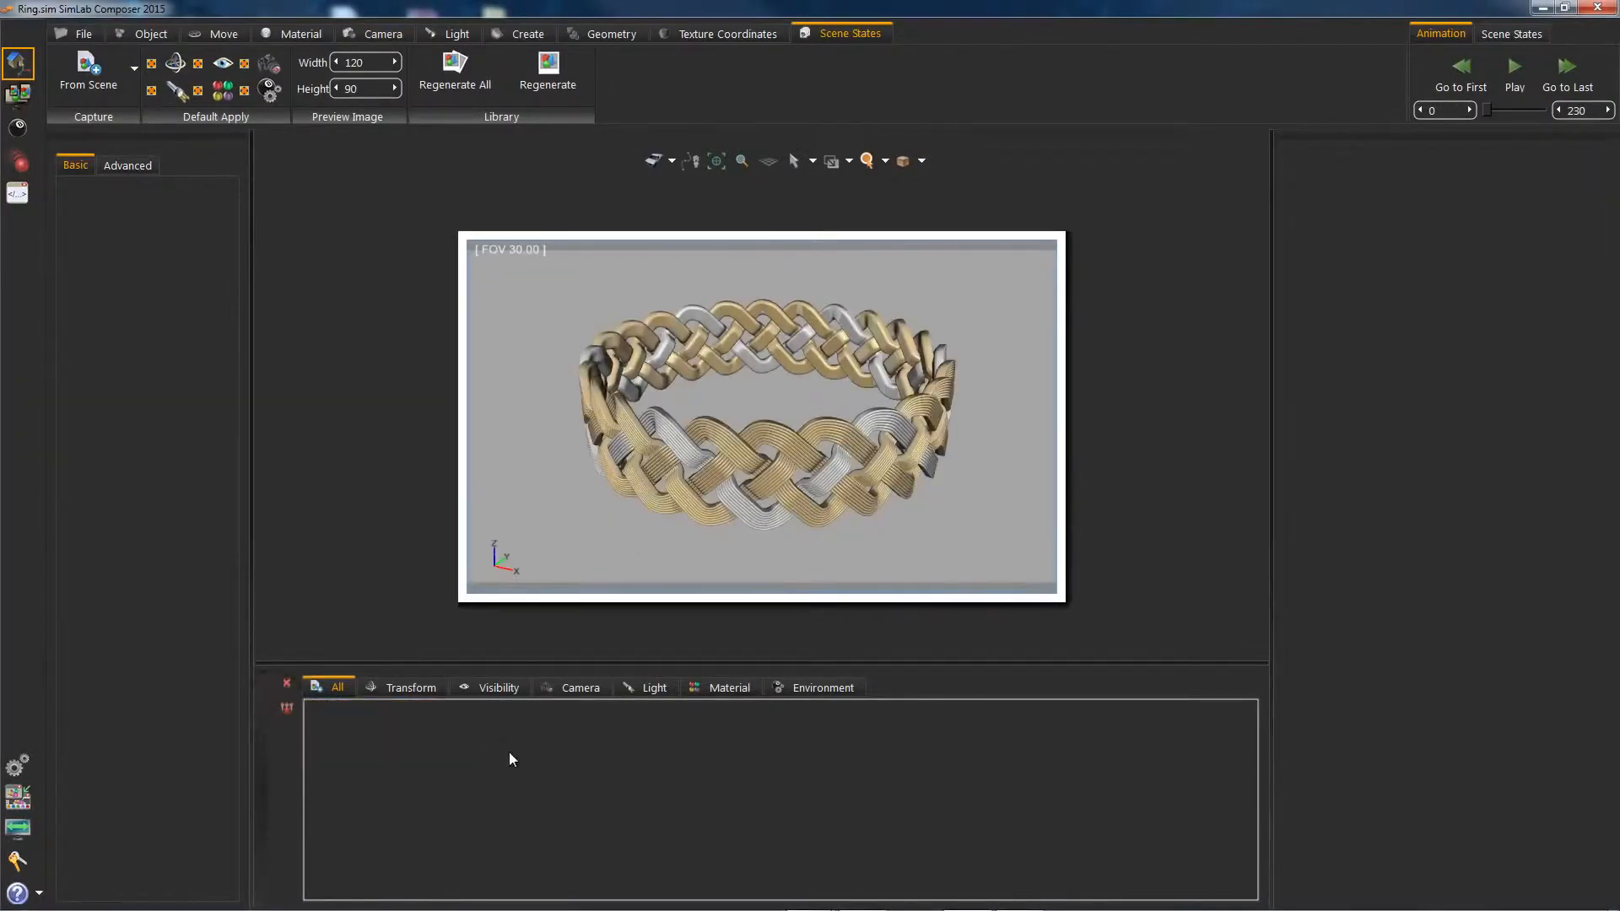
# Apply the Reddish Bronze metal material to one of the gold strands at the front of the ring.
pyautogui.moveTo(753, 521)
pyautogui.mouseDown(button='middle')
pyautogui.moveTo(727, 518)
pyautogui.moveTo(812, 520)
pyautogui.moveTo(768, 522)
pyautogui.mouseUp(button='middle')
pyautogui.scroll(-3, 768, 528)
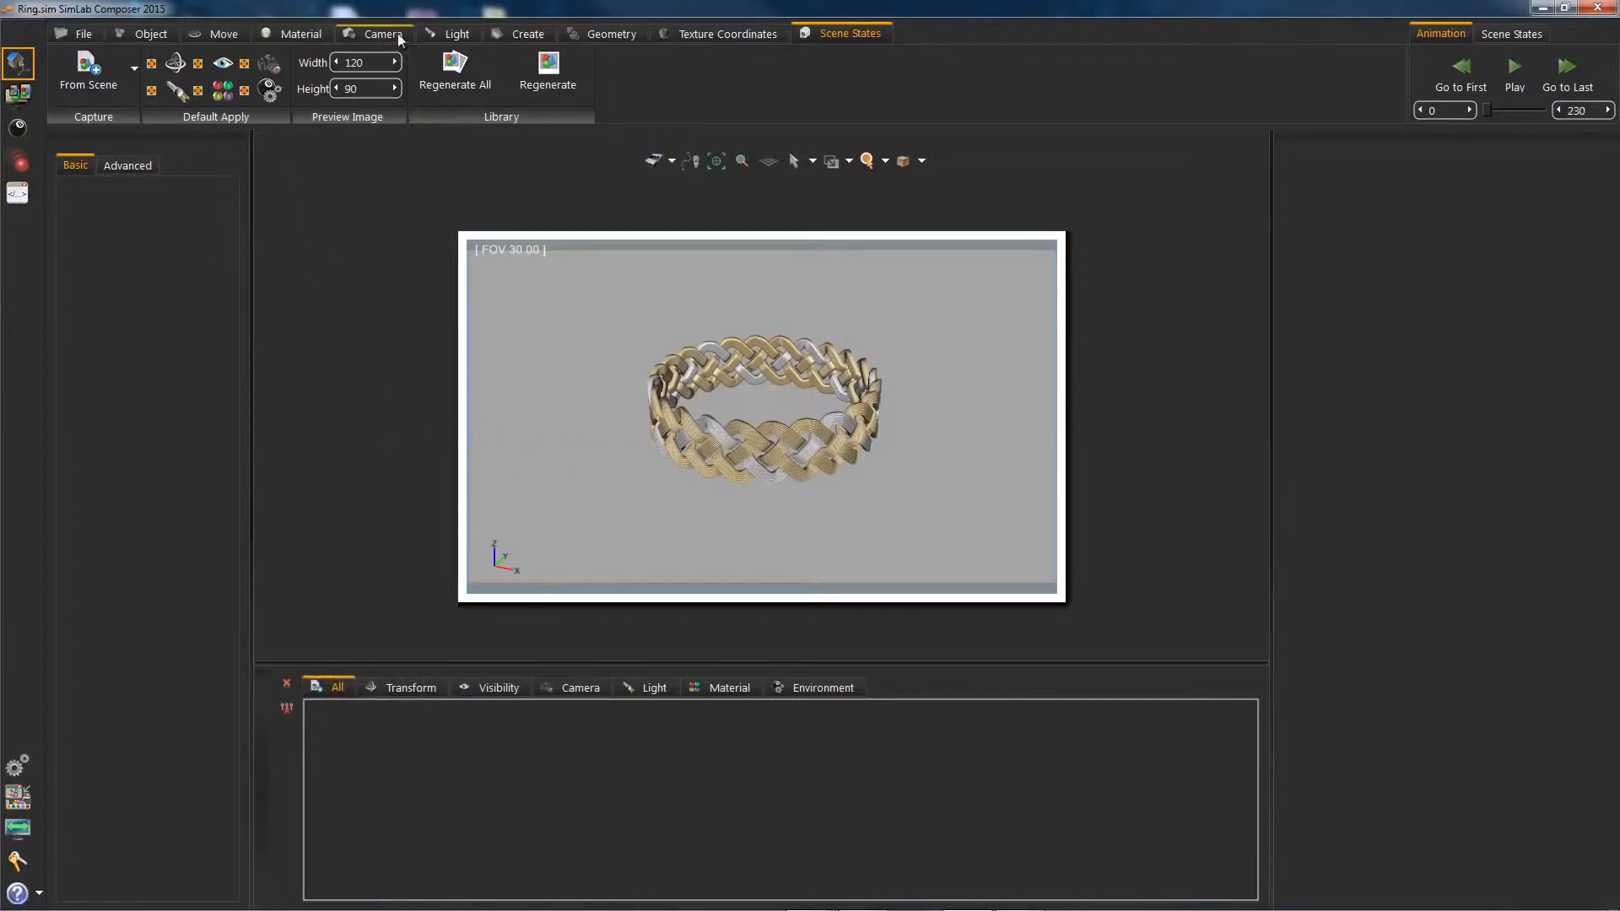
pyautogui.click(304, 41)
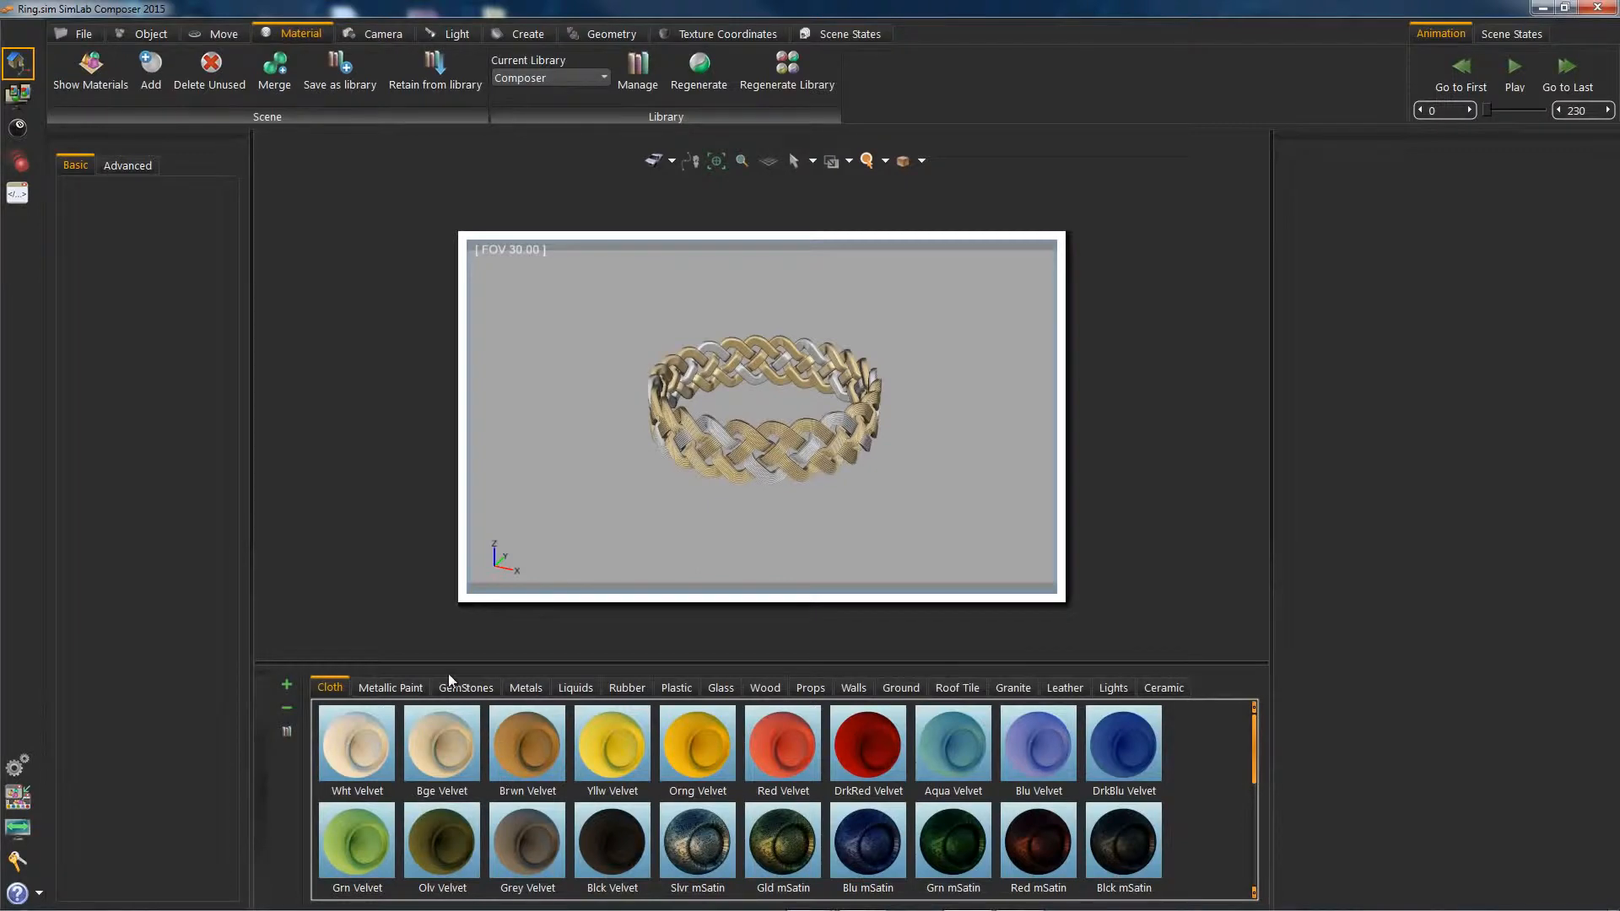
pyautogui.click(527, 688)
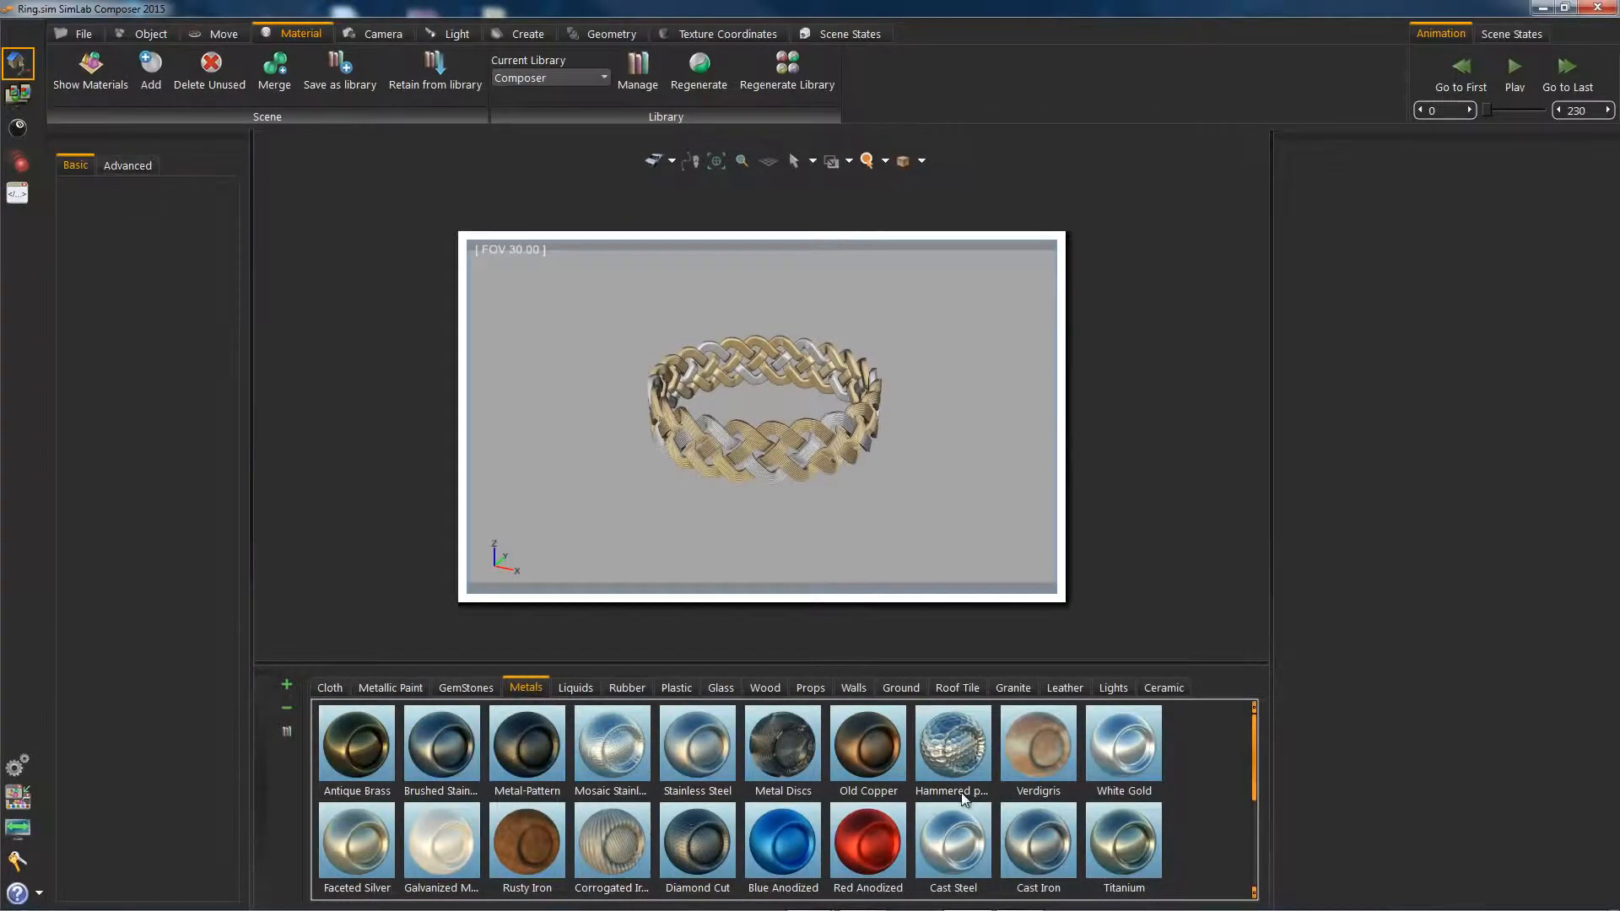
pyautogui.scroll(-3, 965, 801)
pyautogui.moveTo(1042, 759); pyautogui.dragTo(777, 460)
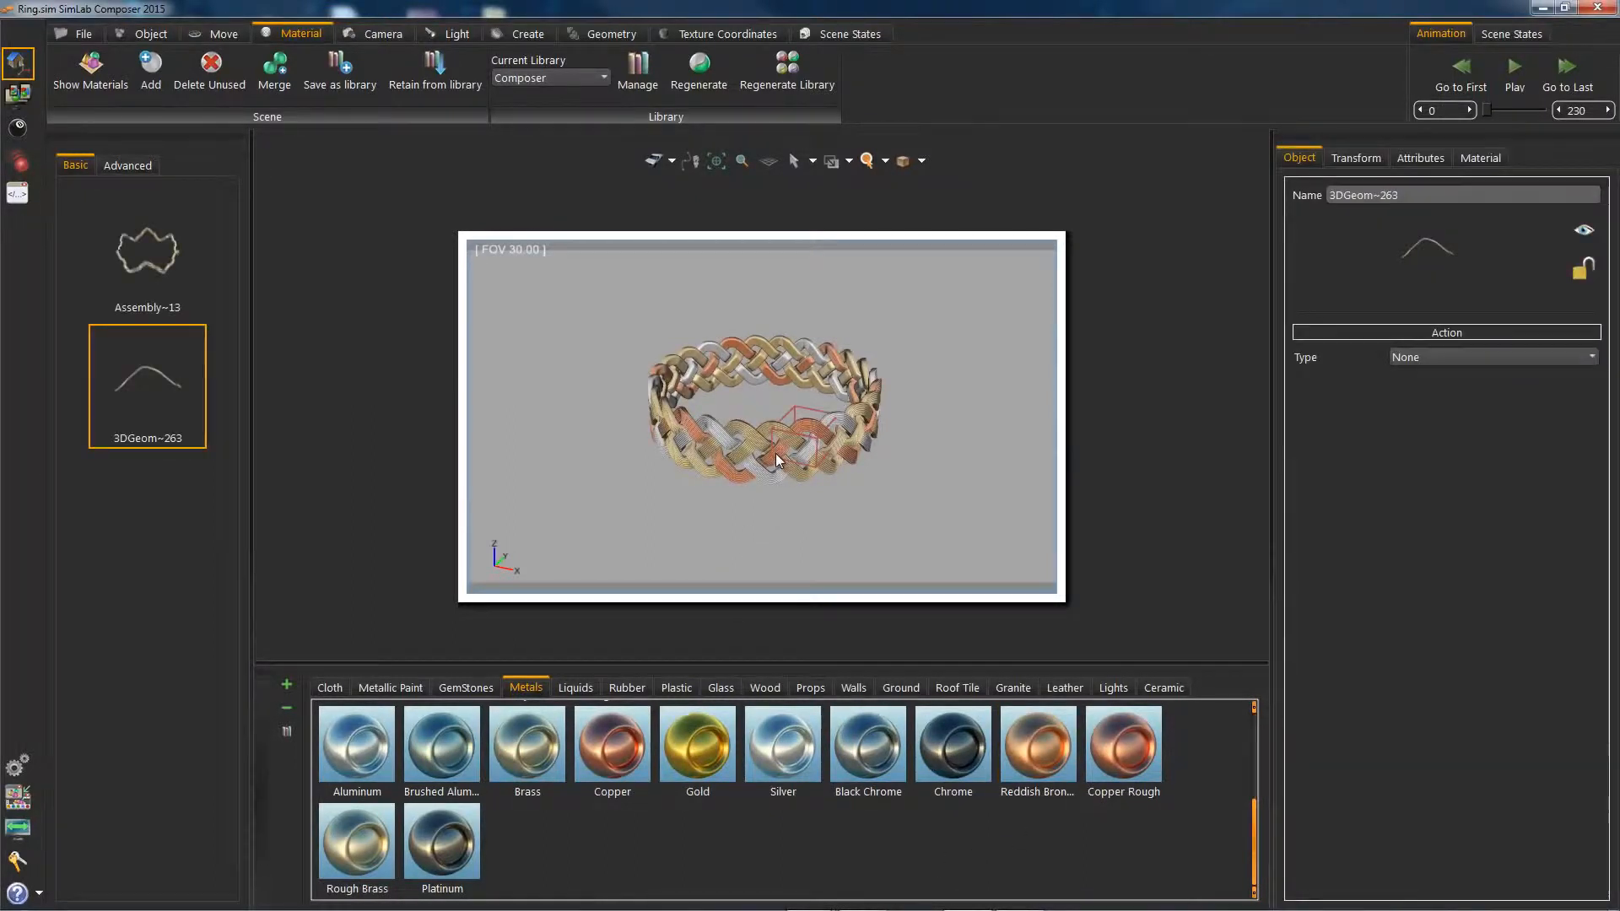
# Apply the Chrome metal material to another gold strand at the front of the ring.
pyautogui.scroll(2, 770, 413)
pyautogui.scroll(3, 770, 412)
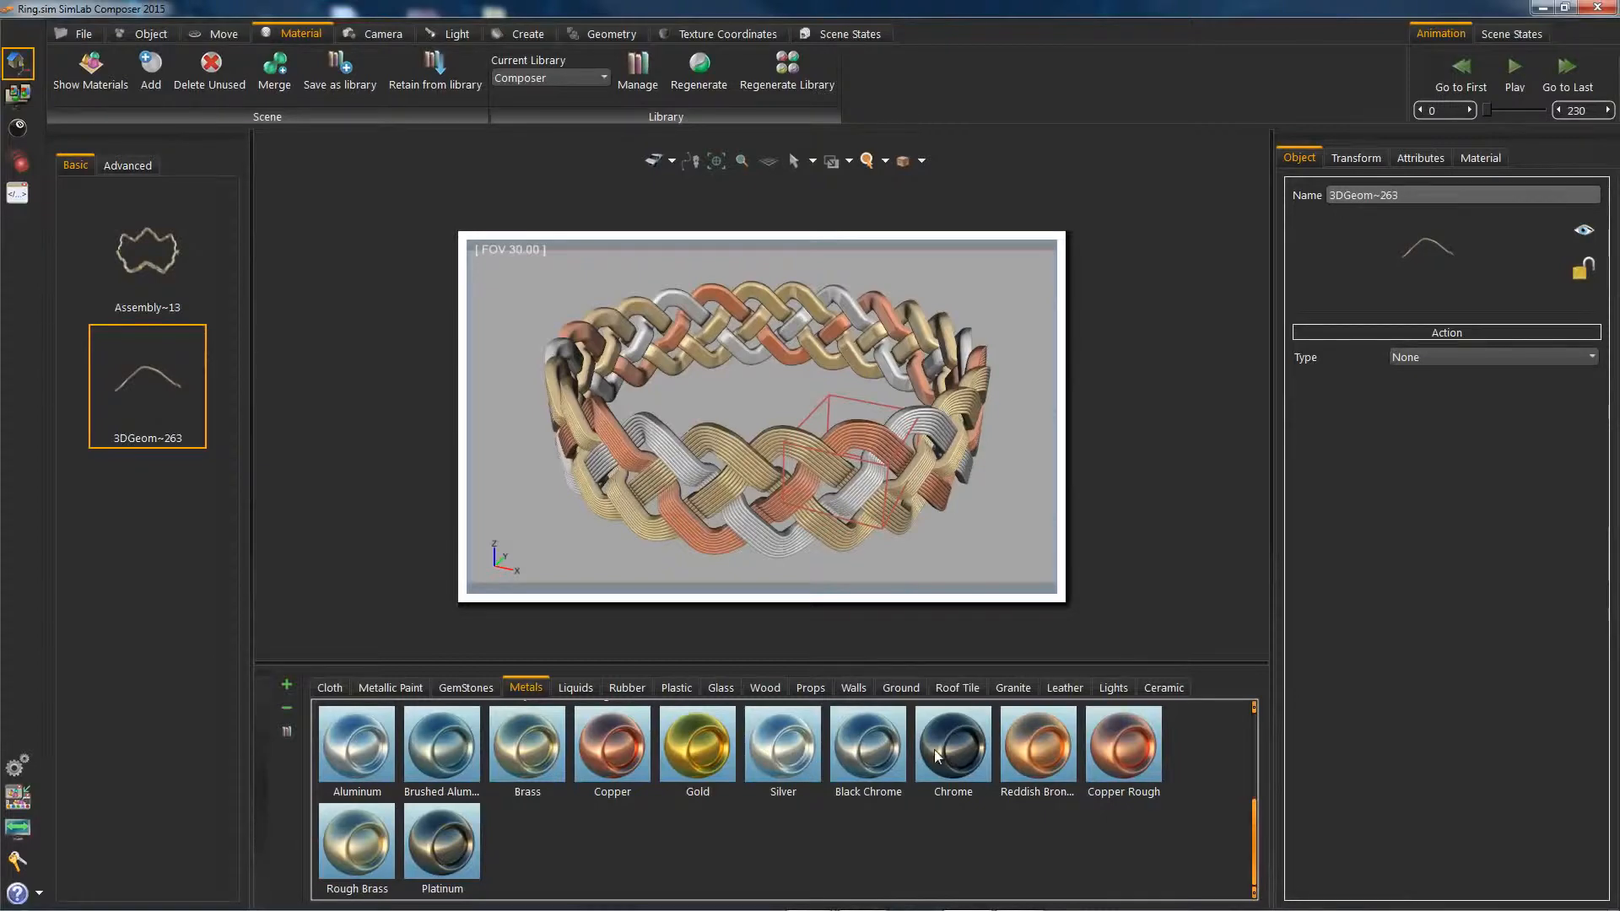
pyautogui.moveTo(966, 755); pyautogui.dragTo(731, 488)
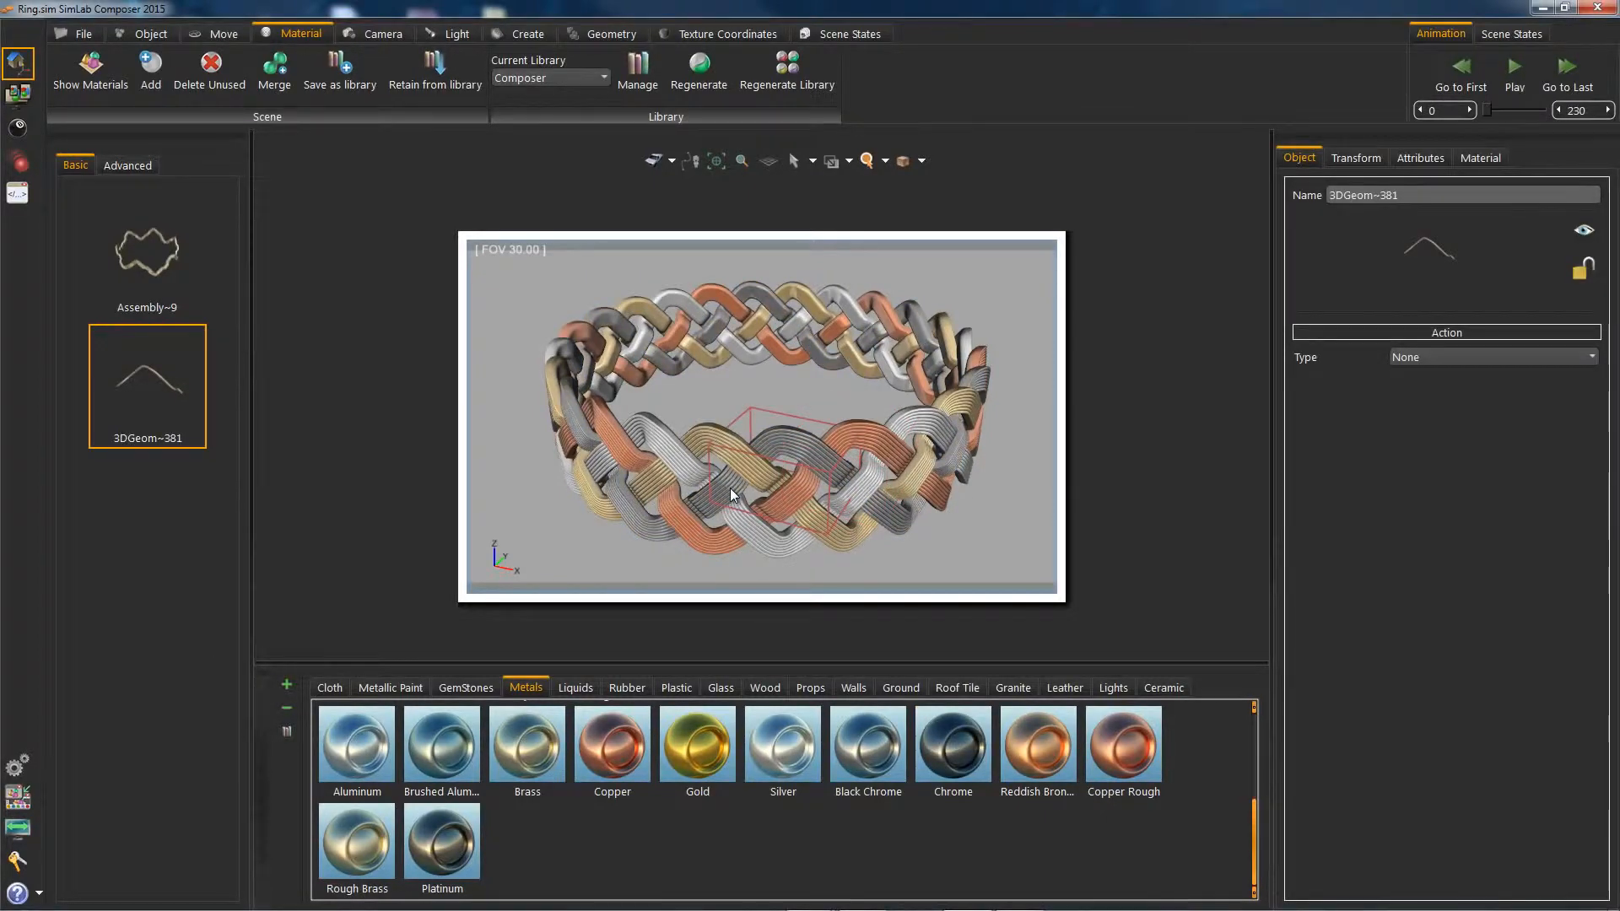
# Preview the new ring materials in real-time rendering and return to the normal shaded display.
pyautogui.press('m')
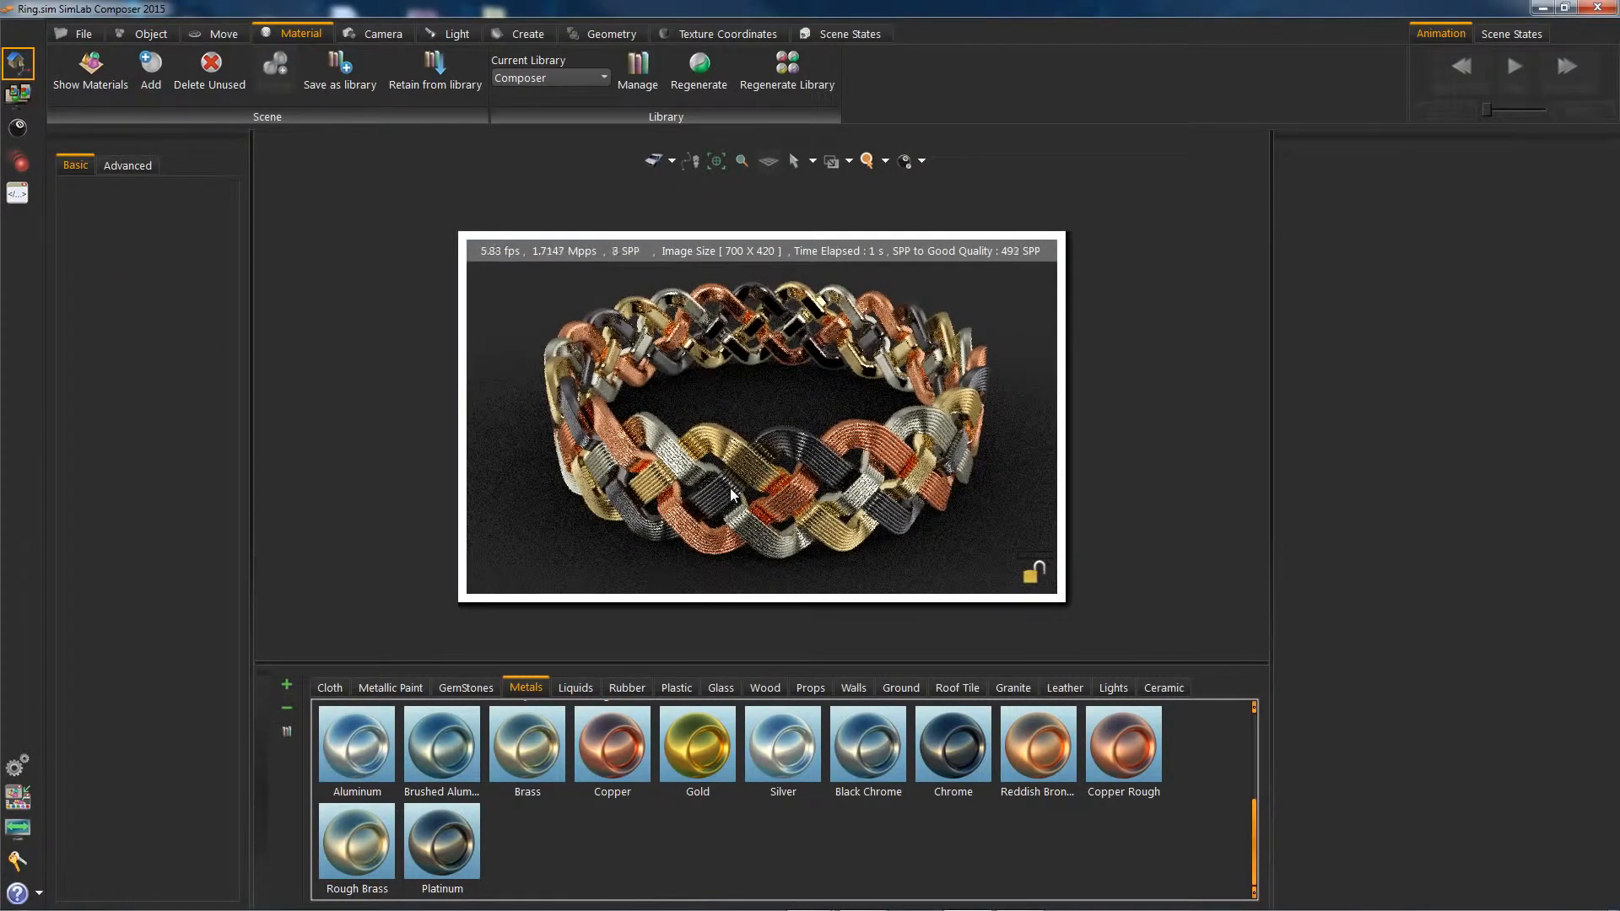
pyautogui.moveTo(717, 483); pyautogui.dragTo(796, 488)
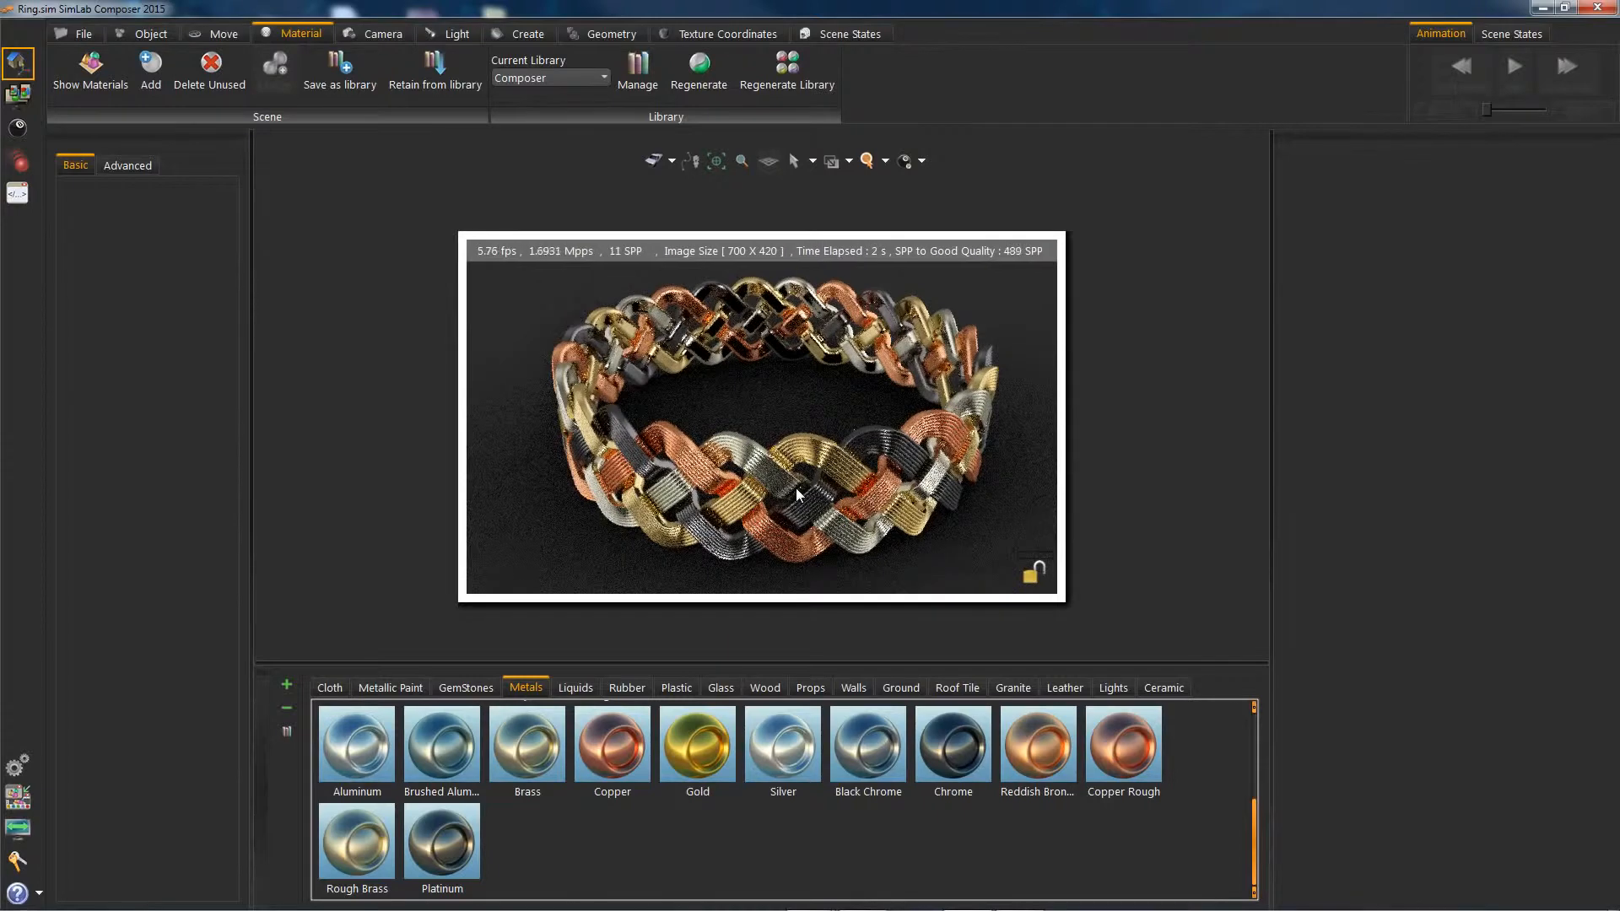
pyautogui.press('m')
pyautogui.moveTo(812, 473); pyautogui.dragTo(798, 473)
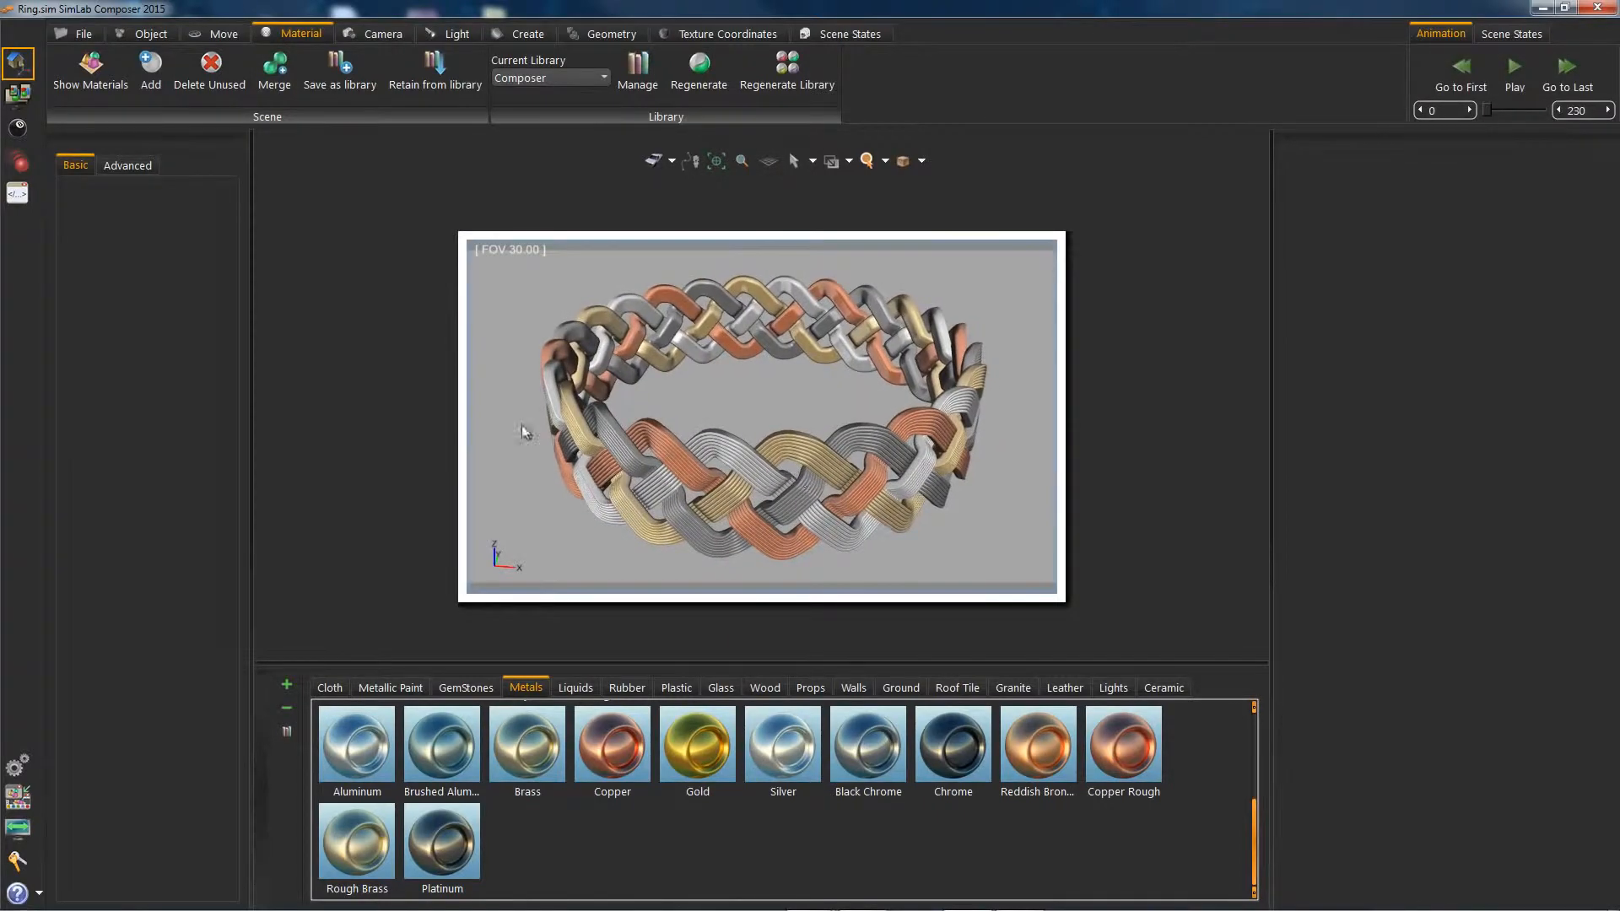
# Toggle real-time rendering on and off in the rendering workspace and return to the scene building workspace.
pyautogui.click(18, 127)
pyautogui.click(84, 74)
pyautogui.click(85, 74)
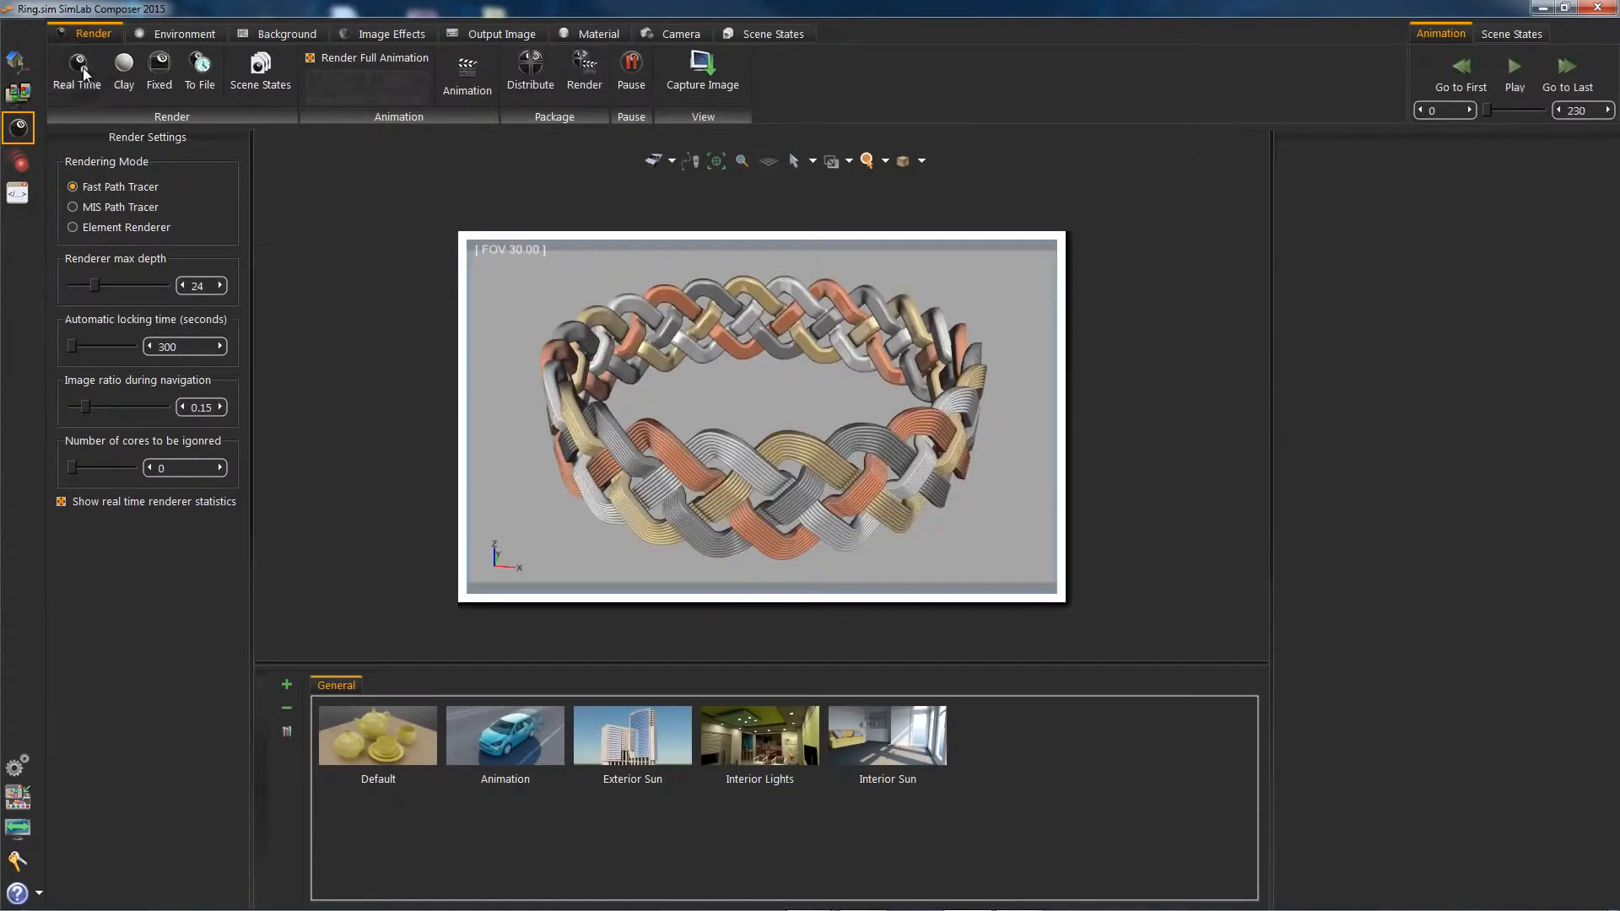
pyautogui.click(17, 67)
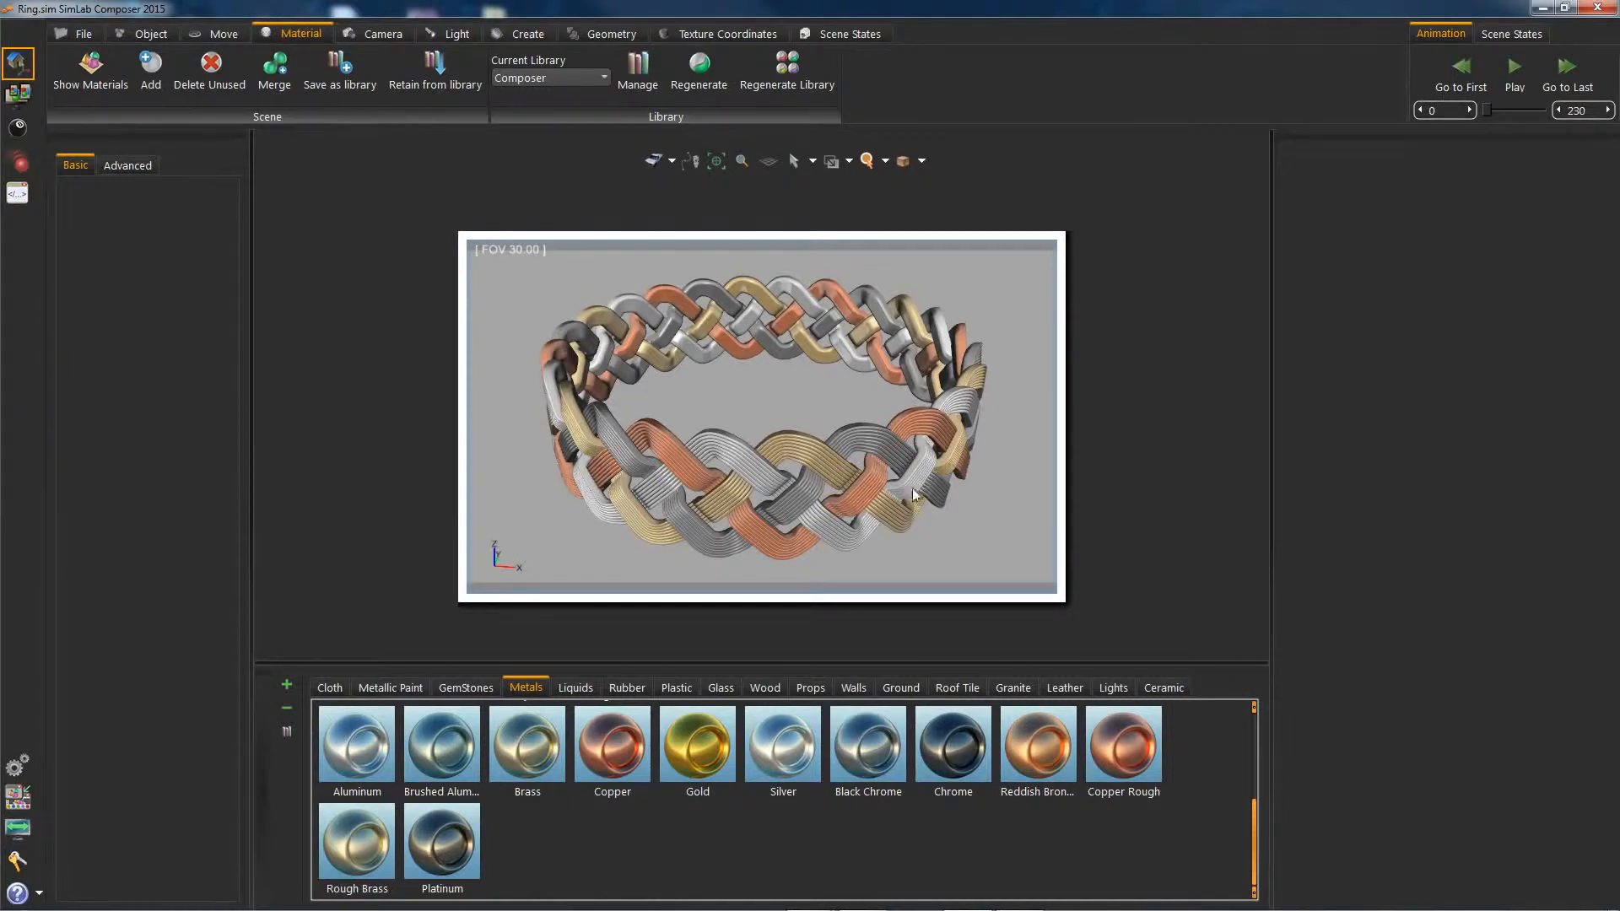
# Try to select the reddish bronze strands one by one around the ring, and clear the selection.
pyautogui.click(651, 433)
pyautogui.keyDown('ctrl'); pyautogui.click(744, 520); pyautogui.keyUp('ctrl')
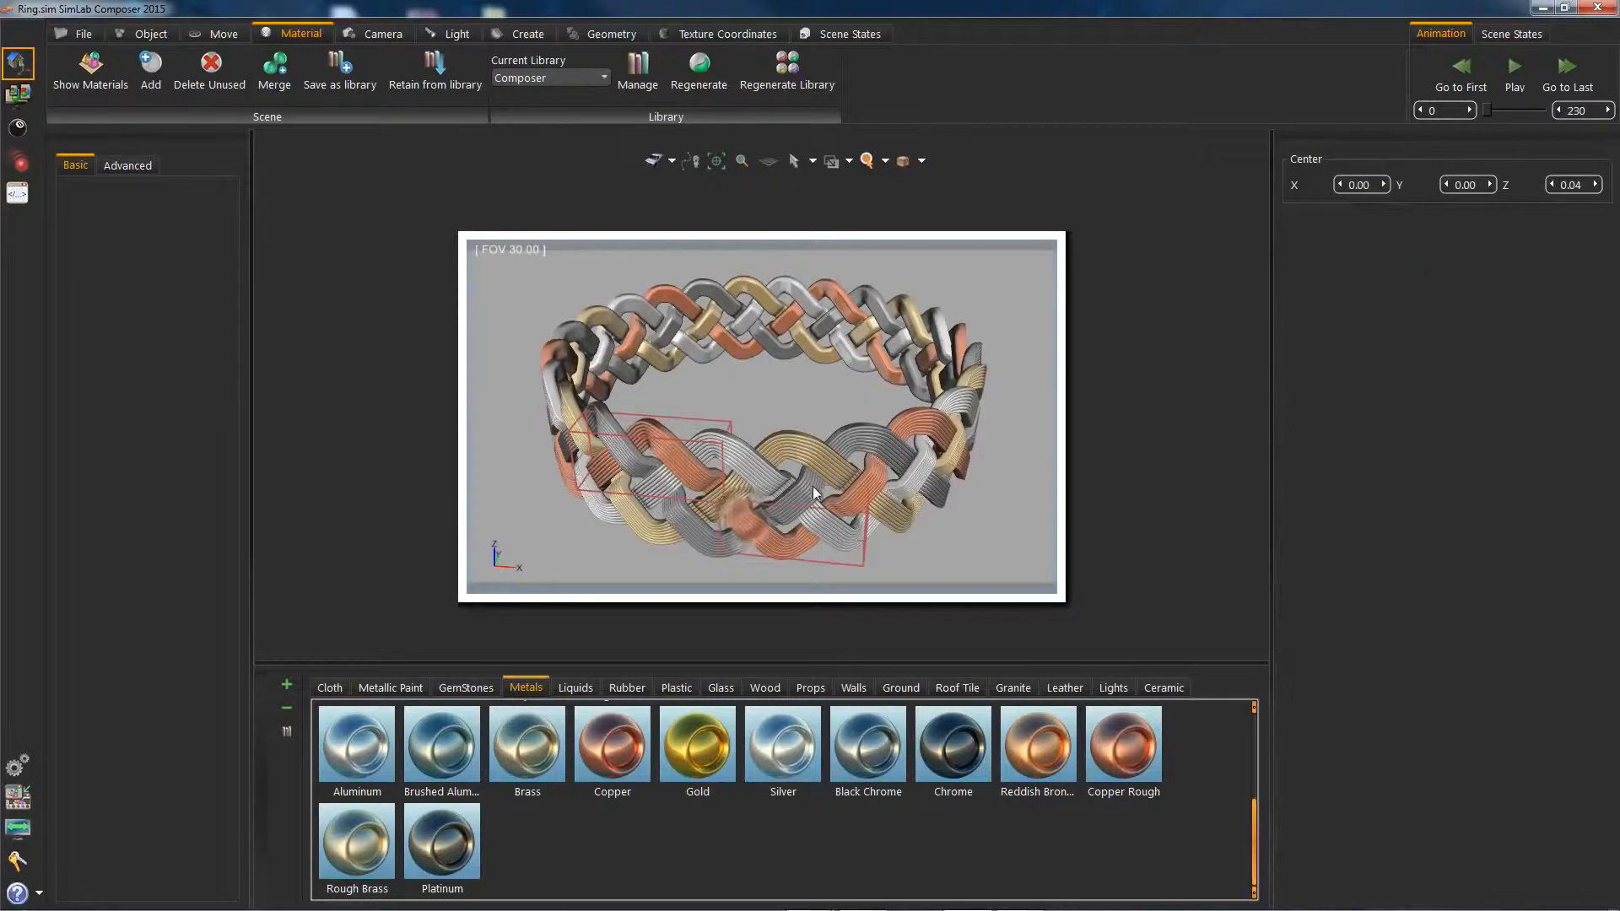
pyautogui.keyDown('ctrl'); pyautogui.click(863, 479); pyautogui.keyUp('ctrl')
pyautogui.moveTo(974, 412); pyautogui.dragTo(783, 361)
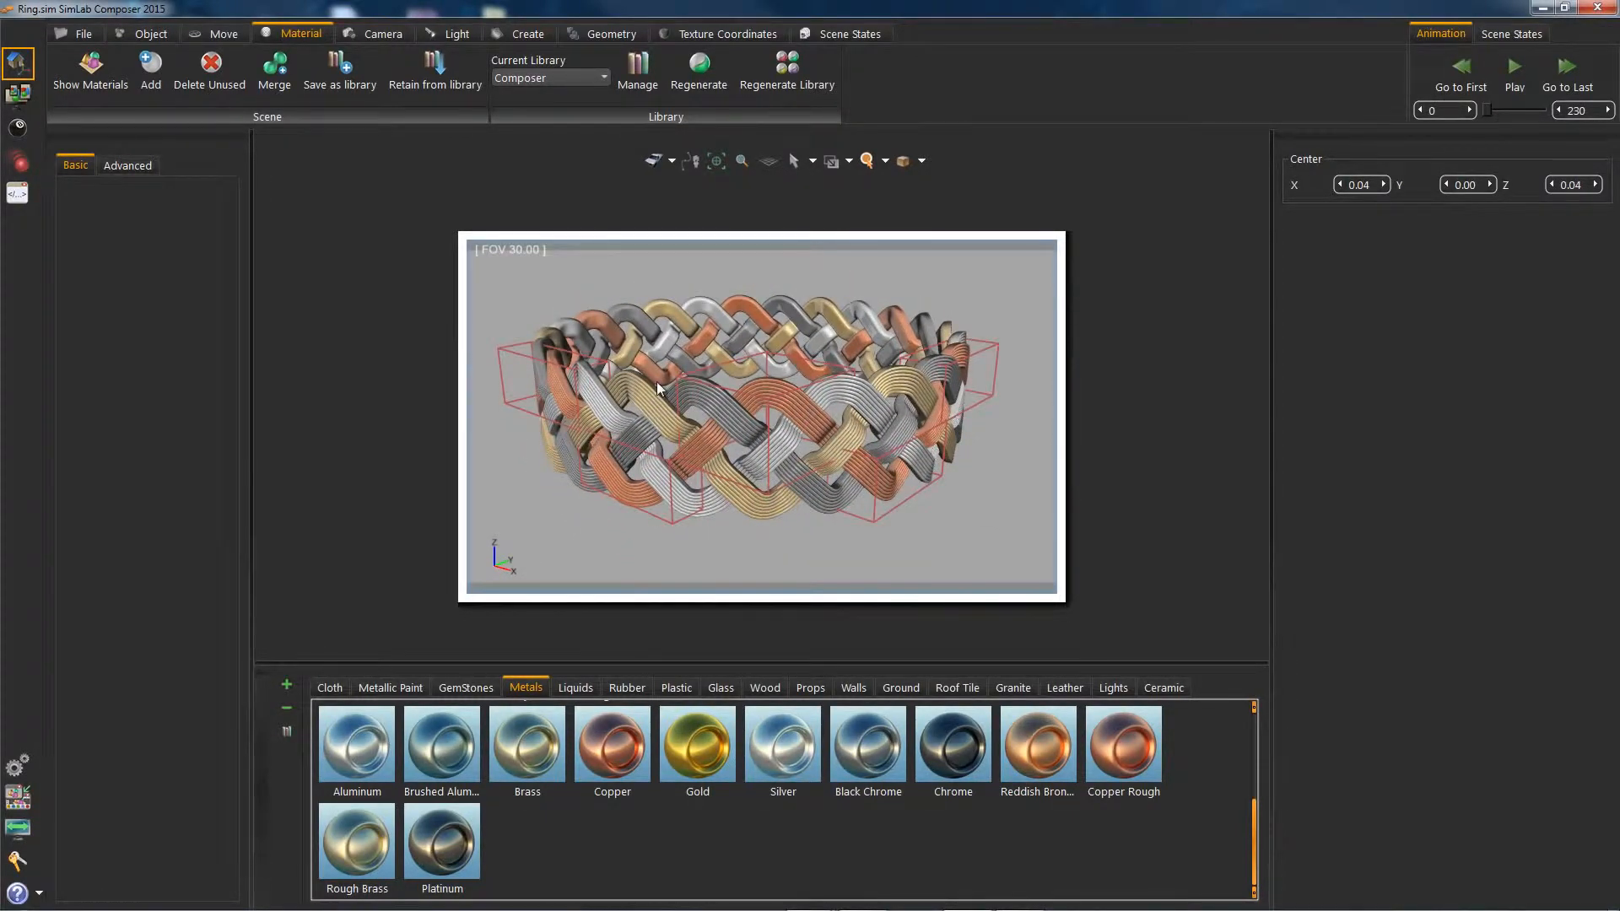
pyautogui.click(524, 286)
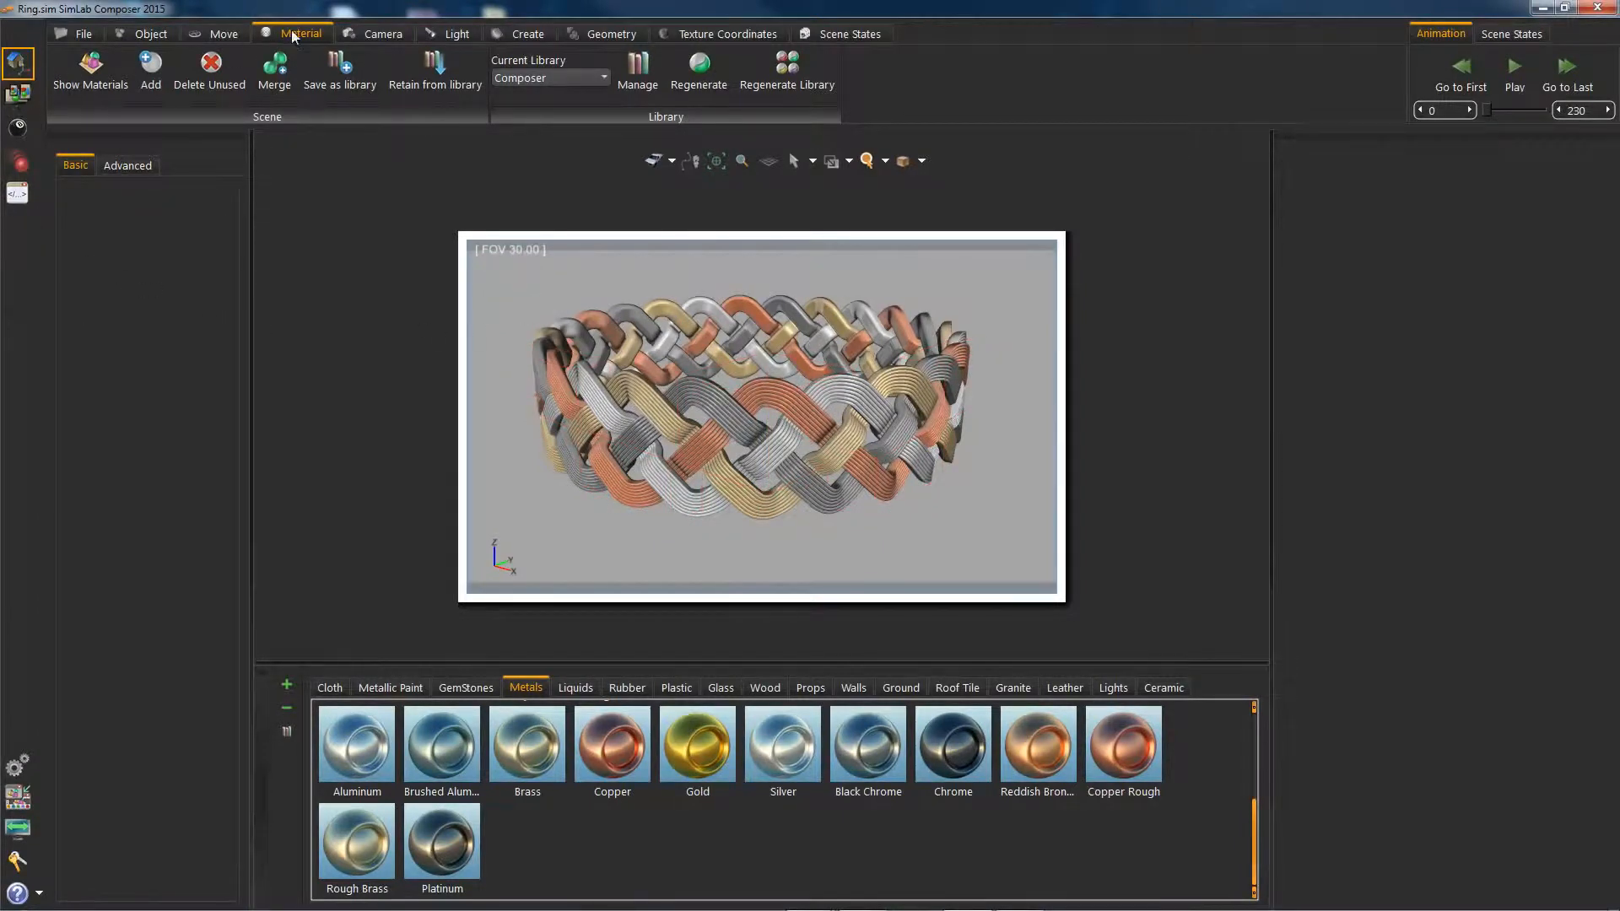
# Select all objects that use the copper-coloured Silver material in the scene materials.
pyautogui.click(88, 78)
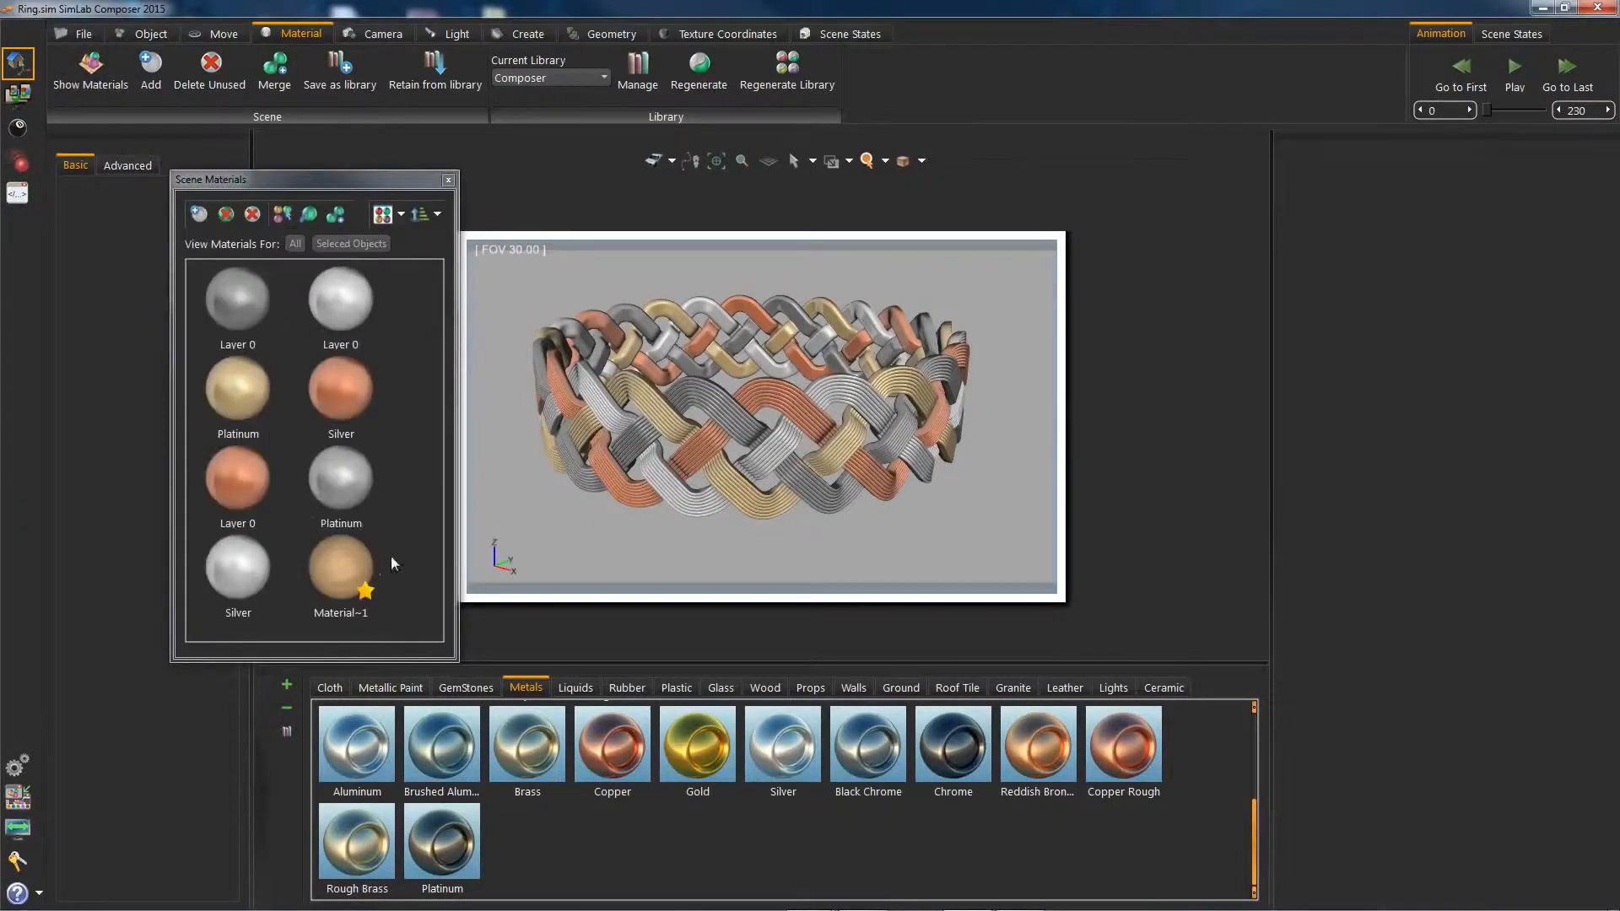
pyautogui.click(339, 377)
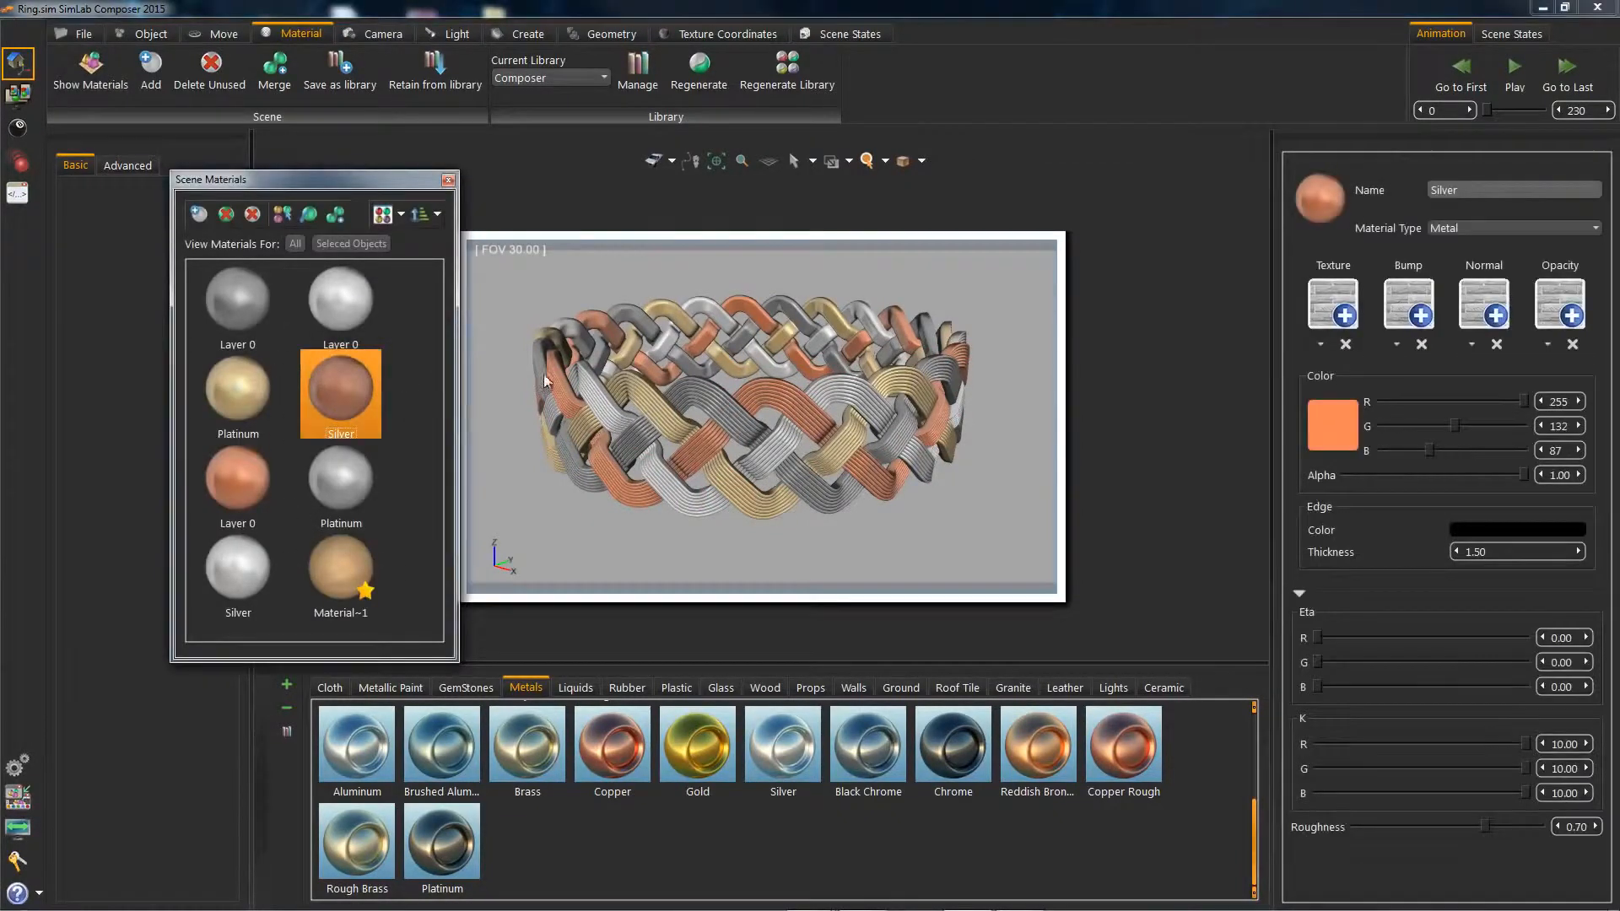
pyautogui.click(282, 214)
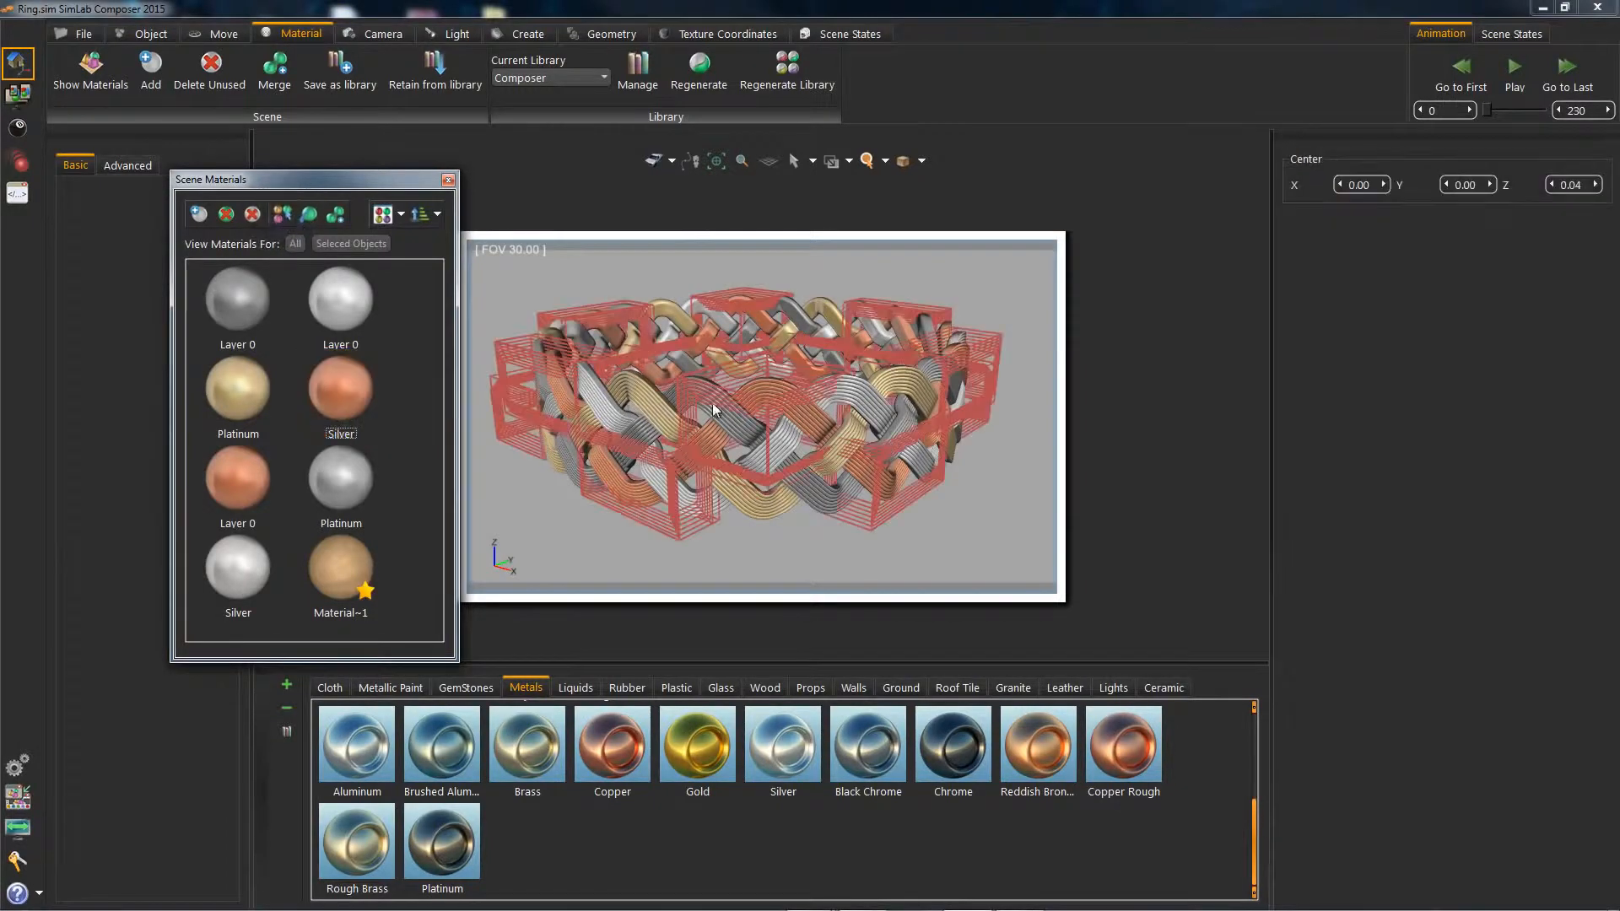
# Move the selected strands about 0.138 upward along Z with the 3D manipulator, and undo the move.
pyautogui.scroll(-3, 746, 386)
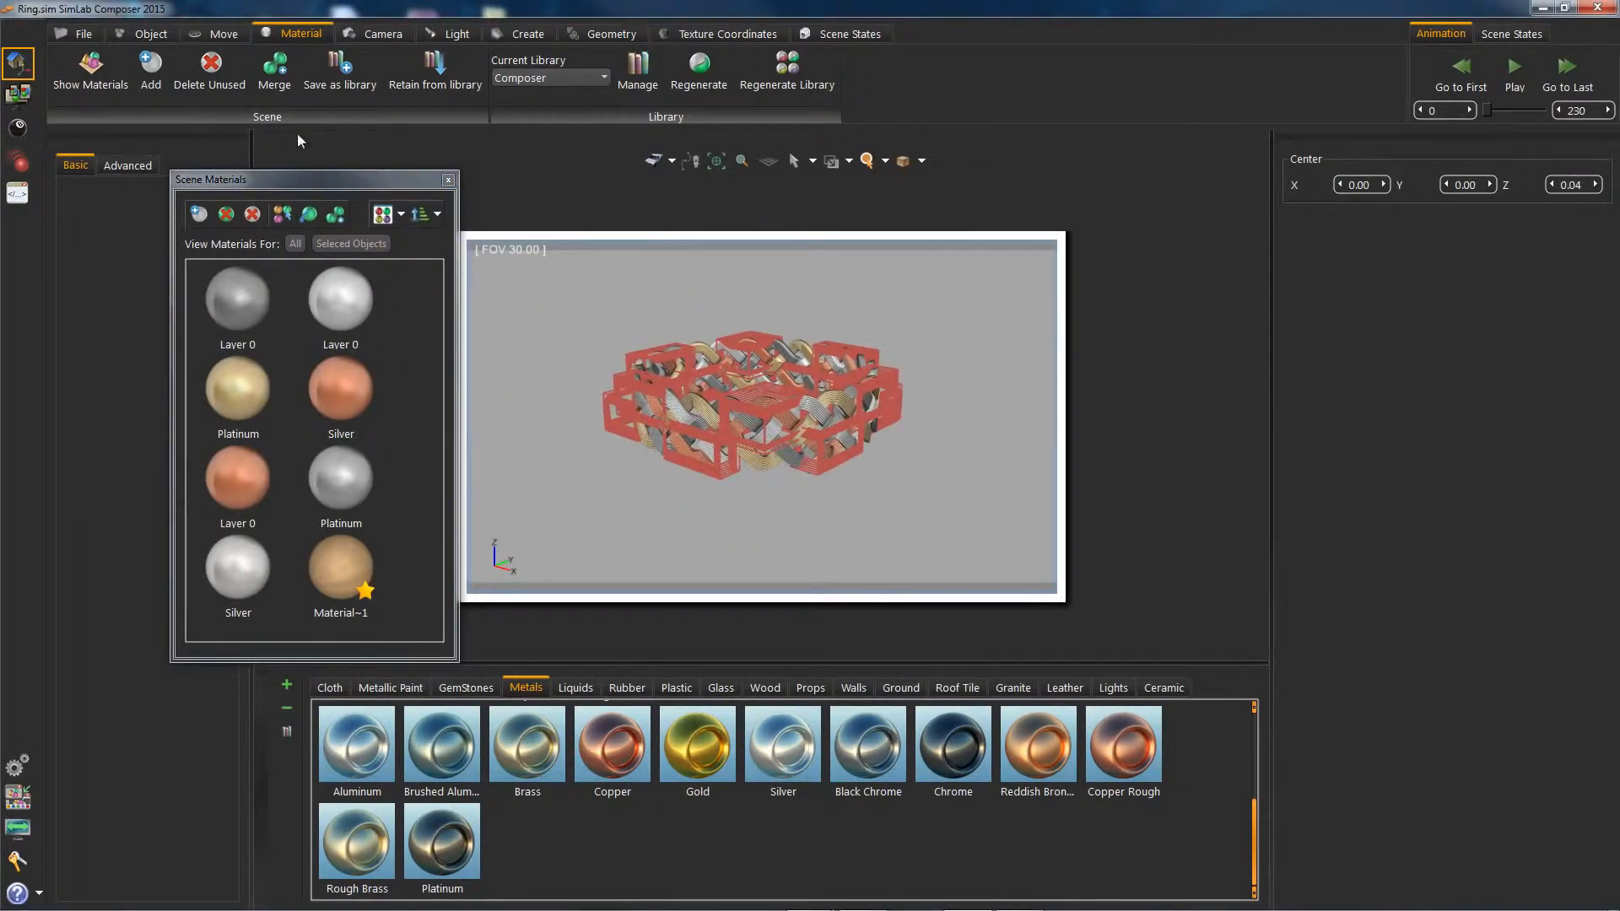
pyautogui.click(236, 33)
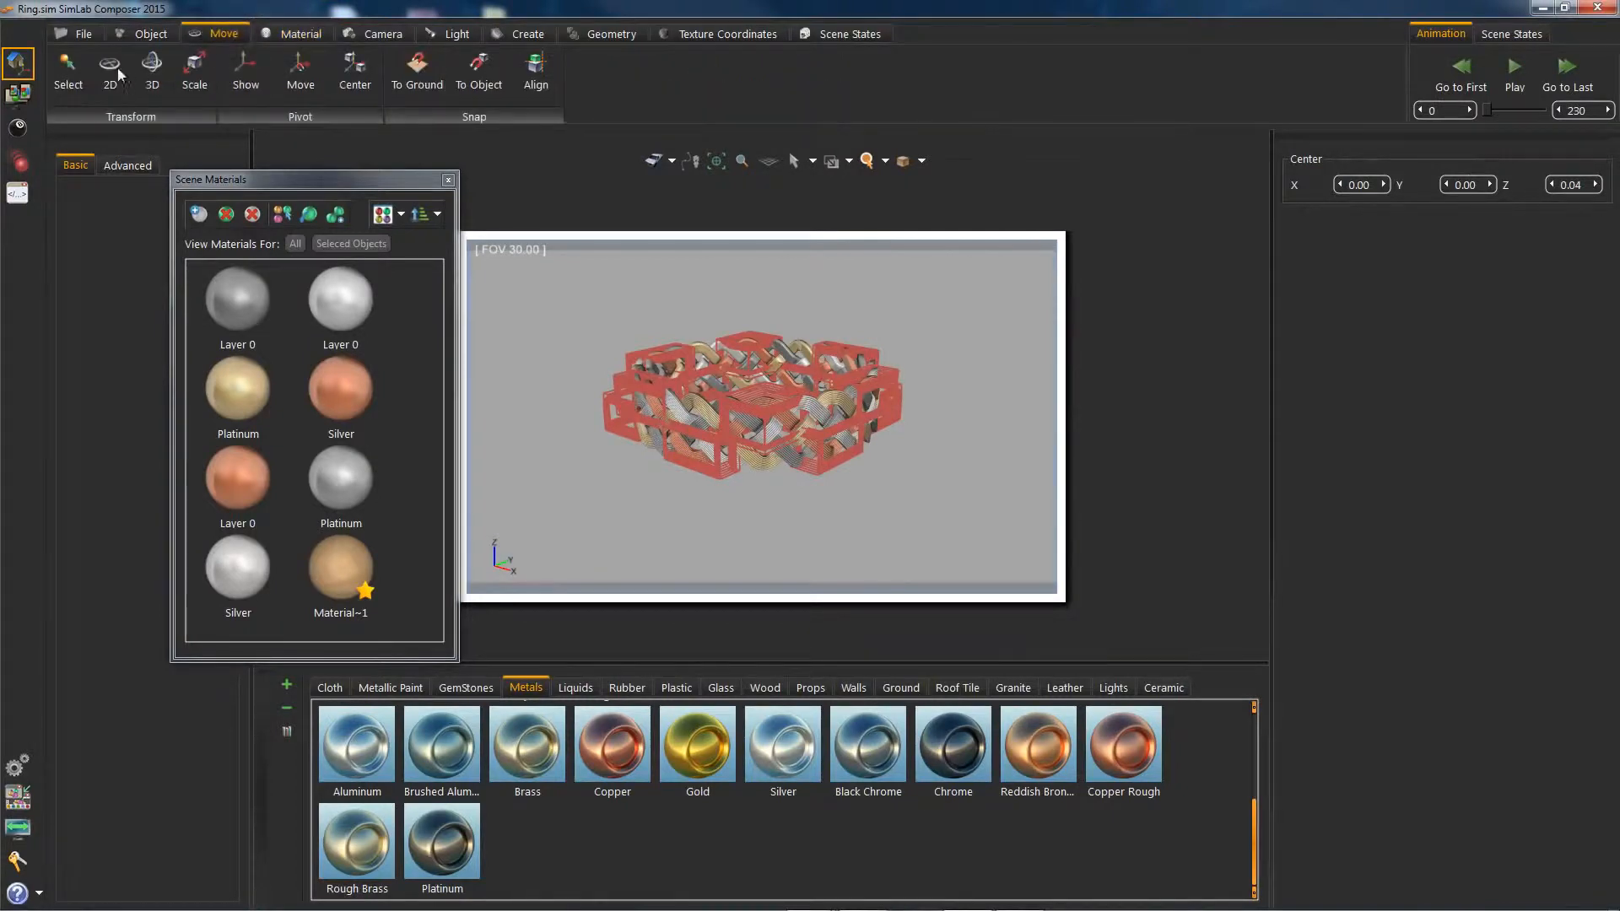
pyautogui.click(155, 71)
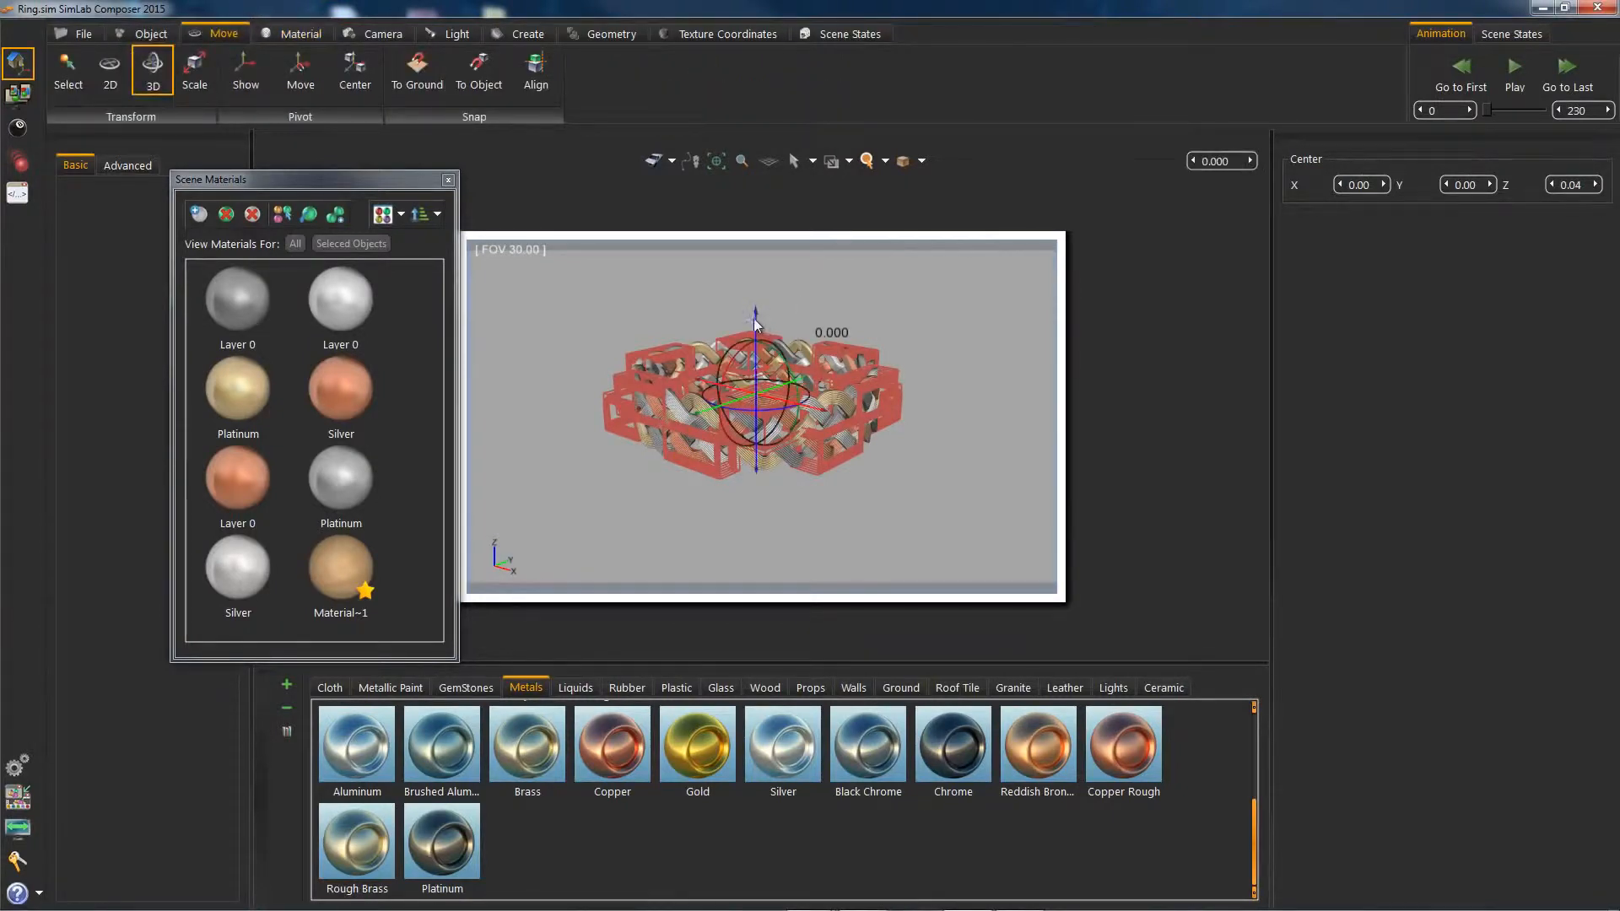
pyautogui.moveTo(754, 310)
pyautogui.mouseDown(button='middle')
pyautogui.moveTo(746, 350)
pyautogui.moveTo(753, 305)
pyautogui.moveTo(756, 319)
pyautogui.mouseUp(button='middle')
pyautogui.moveTo(757, 321); pyautogui.dragTo(742, 190)
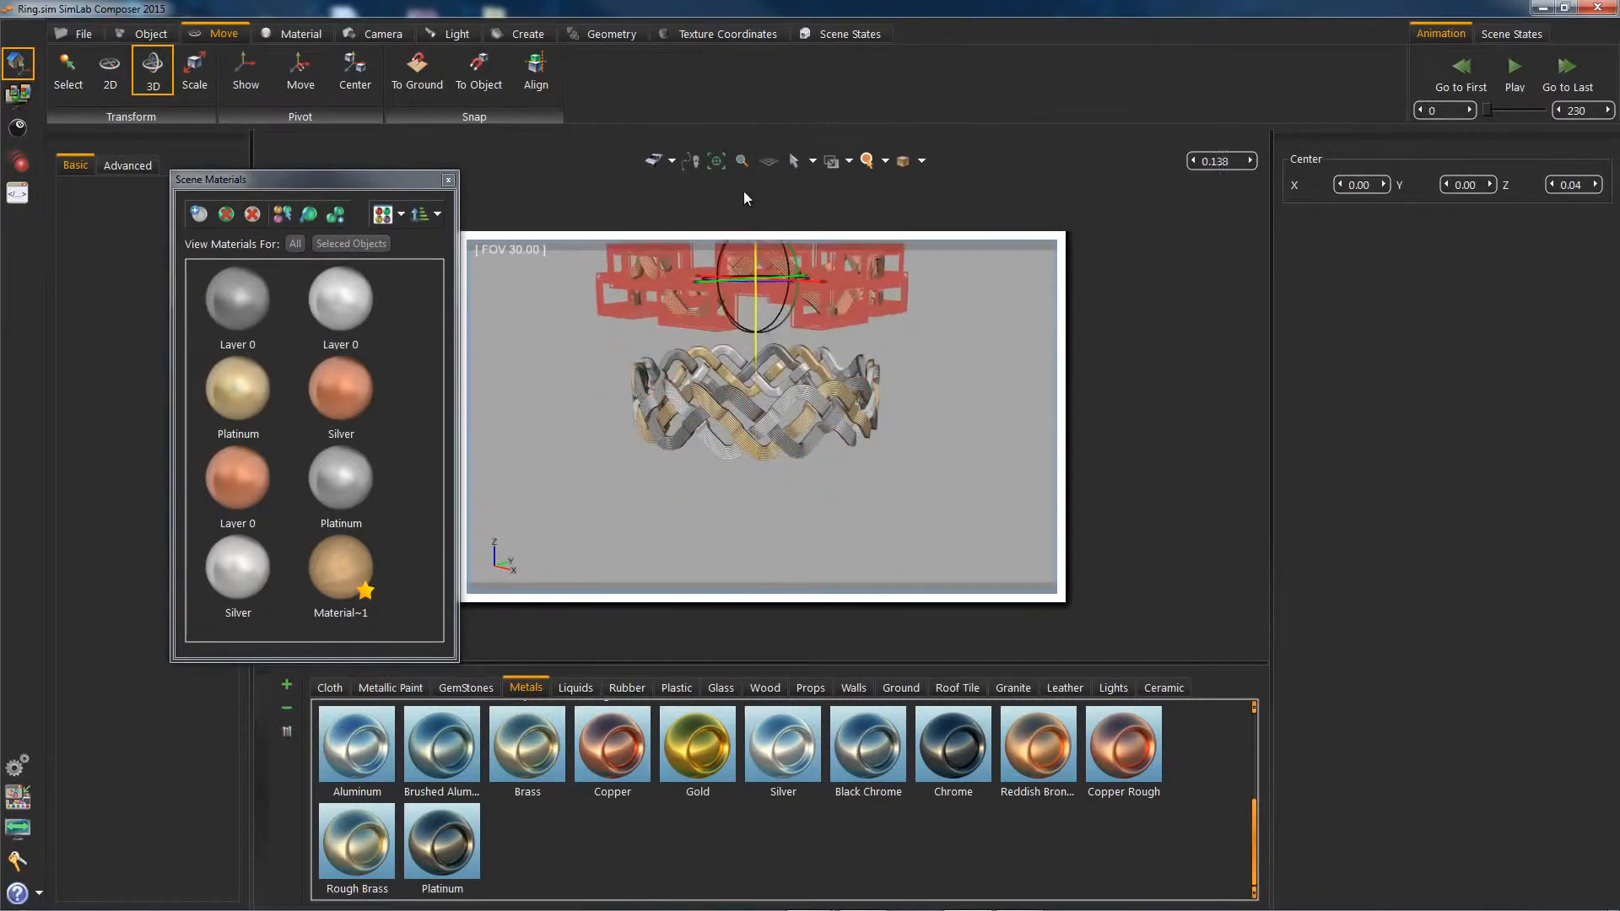
pyautogui.hotkey('ctrl', 'z')
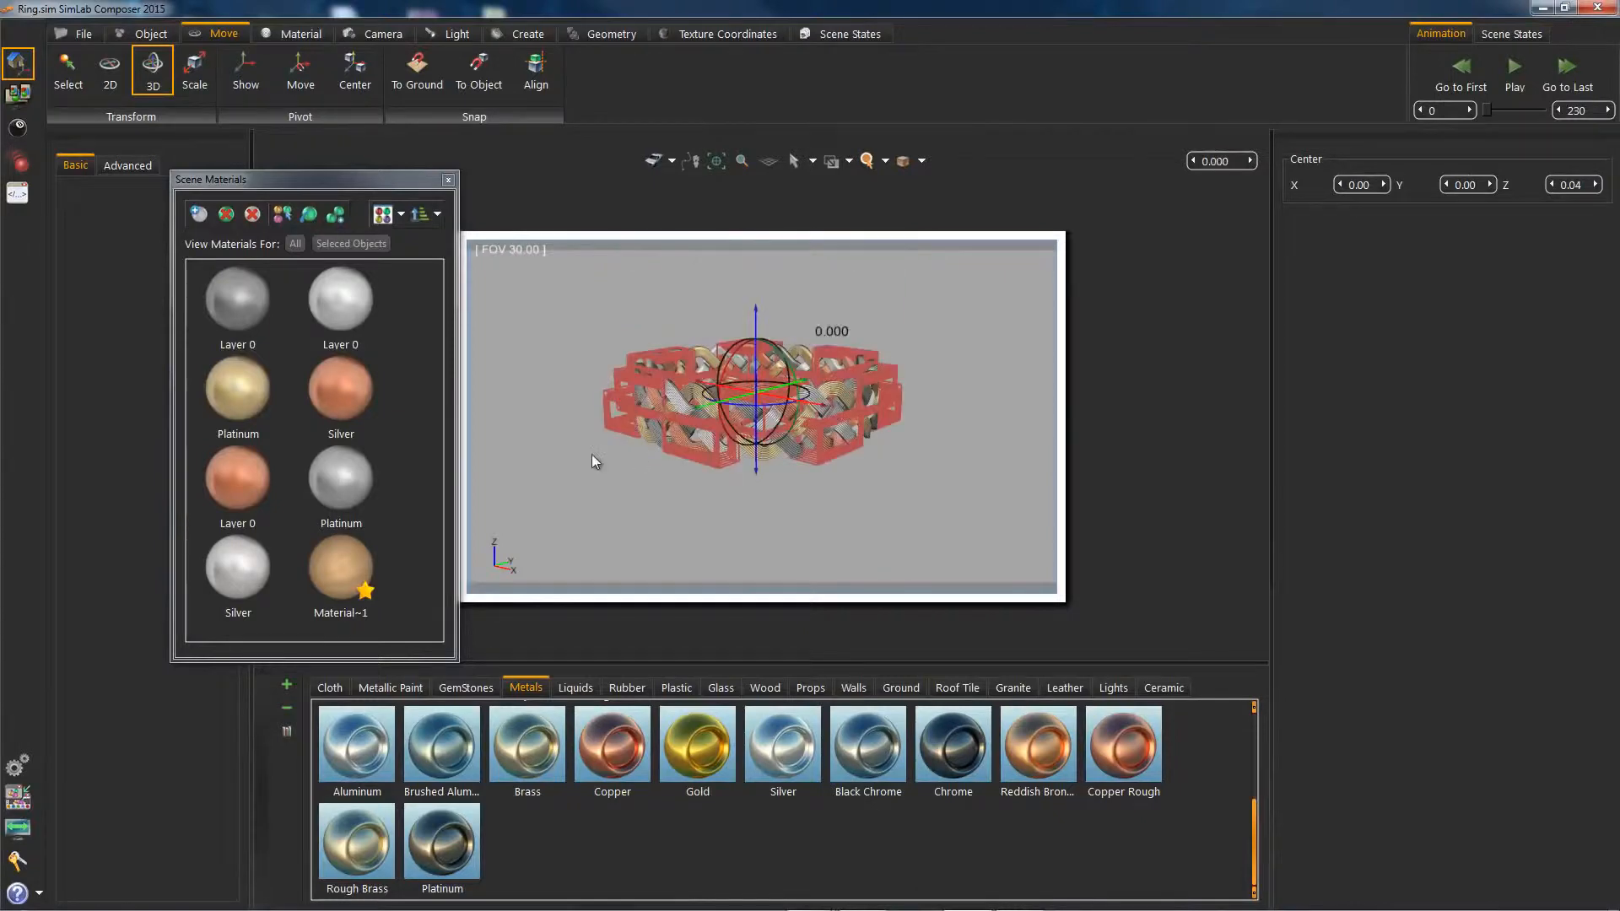
# Clear the strand selection and select the assembly of the gold strand at the front of the ring.
pyautogui.click(637, 308)
pyautogui.scroll(5, 707, 363)
pyautogui.moveTo(699, 414)
pyautogui.mouseDown()
pyautogui.moveTo(651, 417)
pyautogui.moveTo(680, 423)
pyautogui.mouseUp()
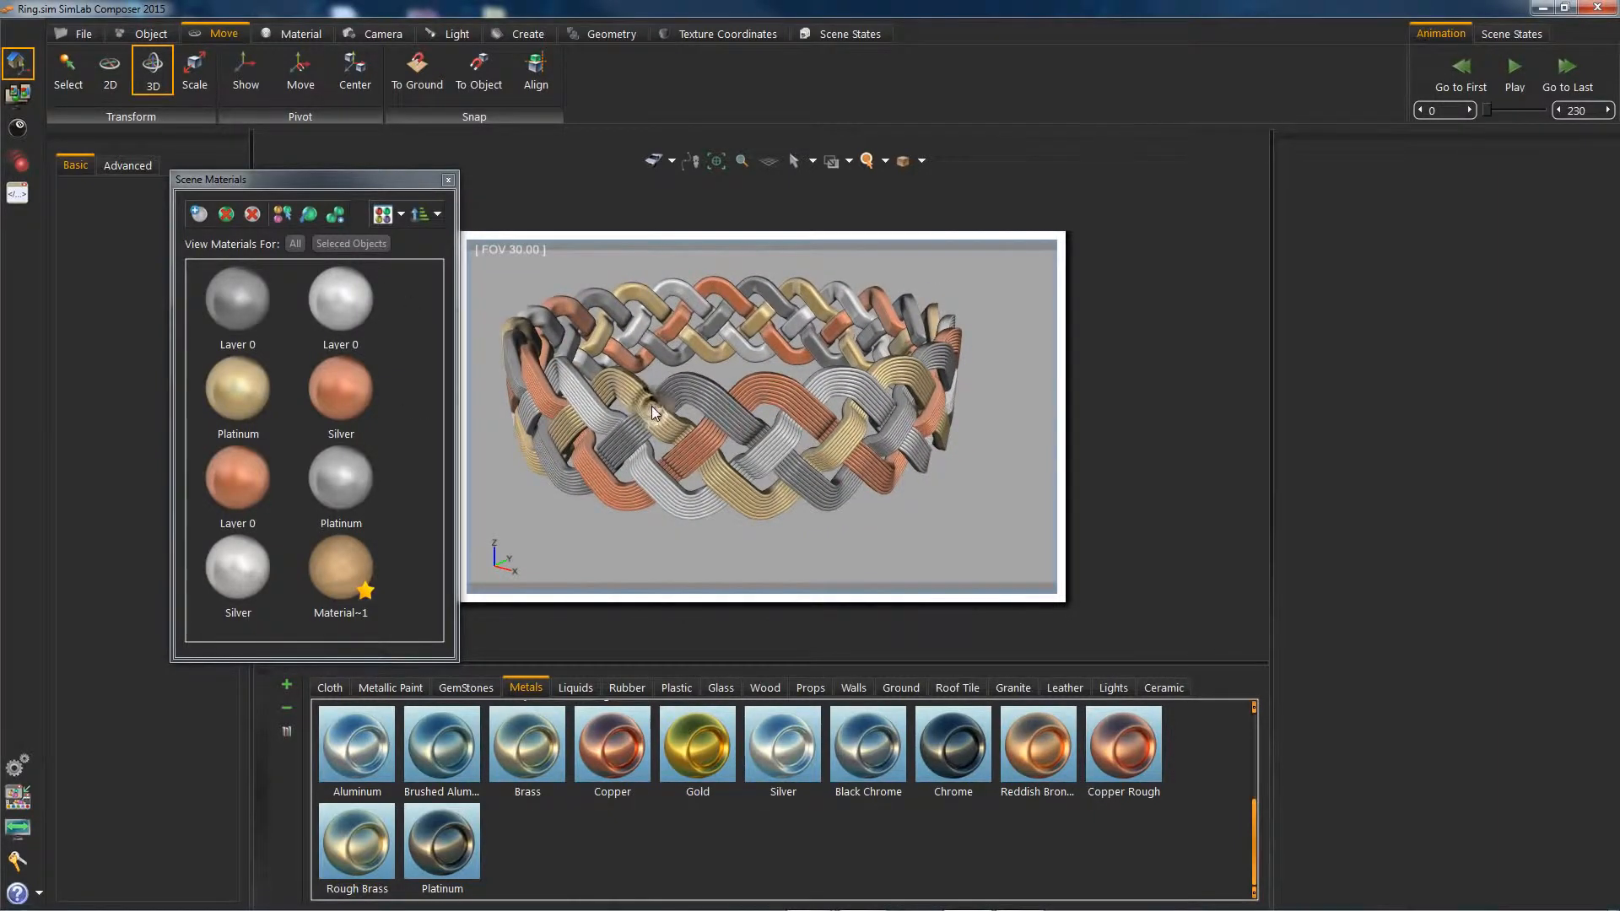
pyautogui.click(653, 413)
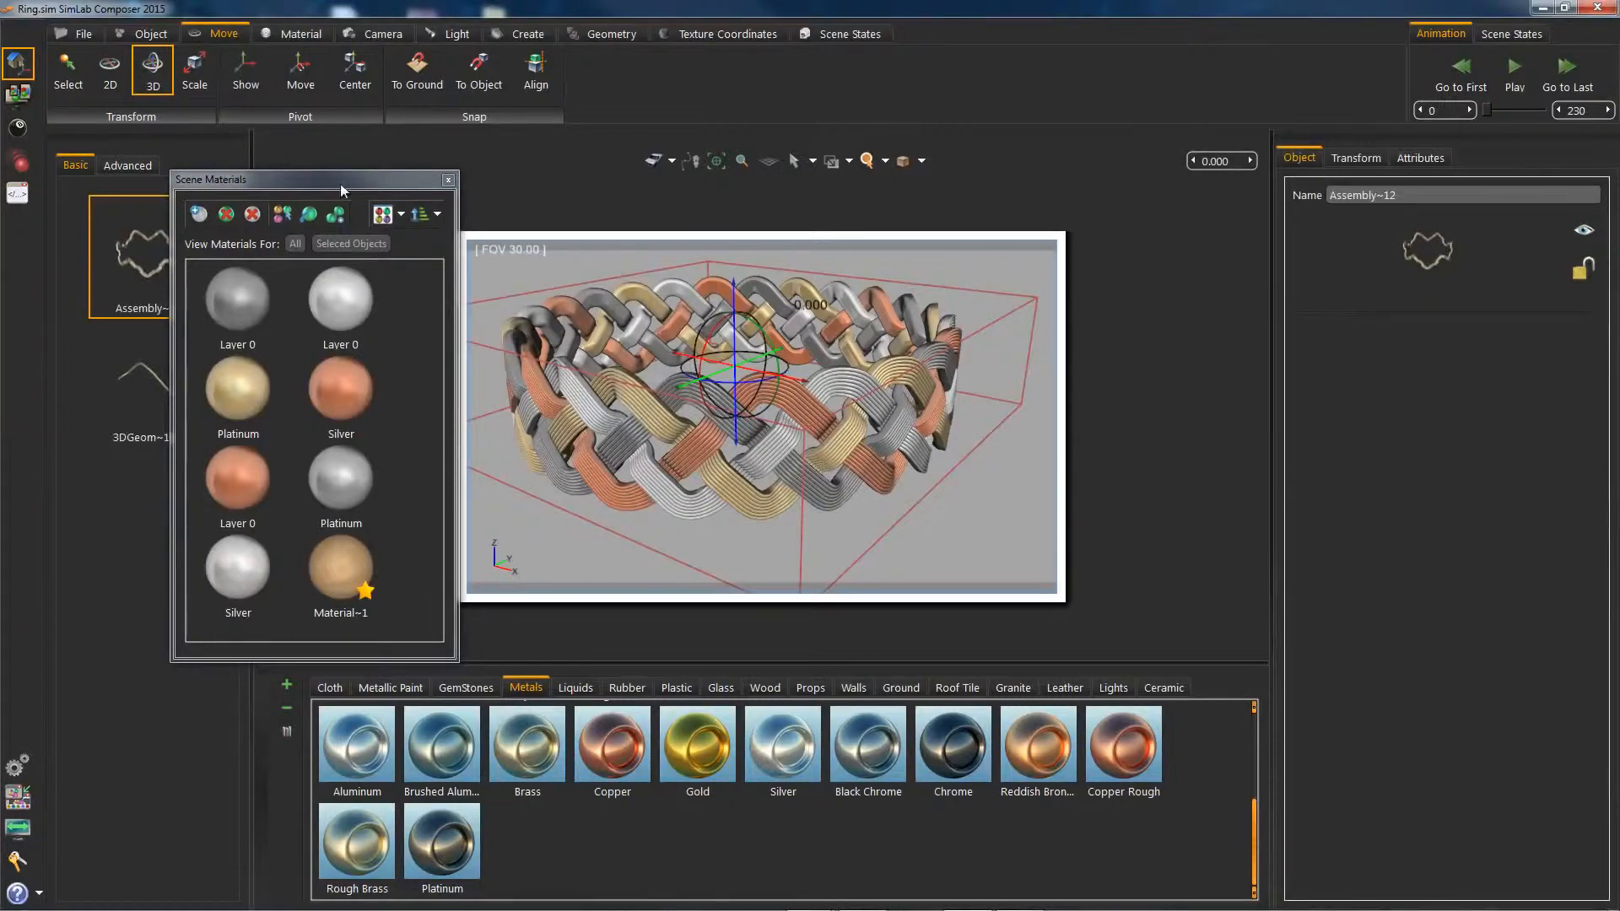
# Limit the default applied scene state properties to materials only, and capture a scene state of the multicolour ring from the whole scene.
pyautogui.click(448, 180)
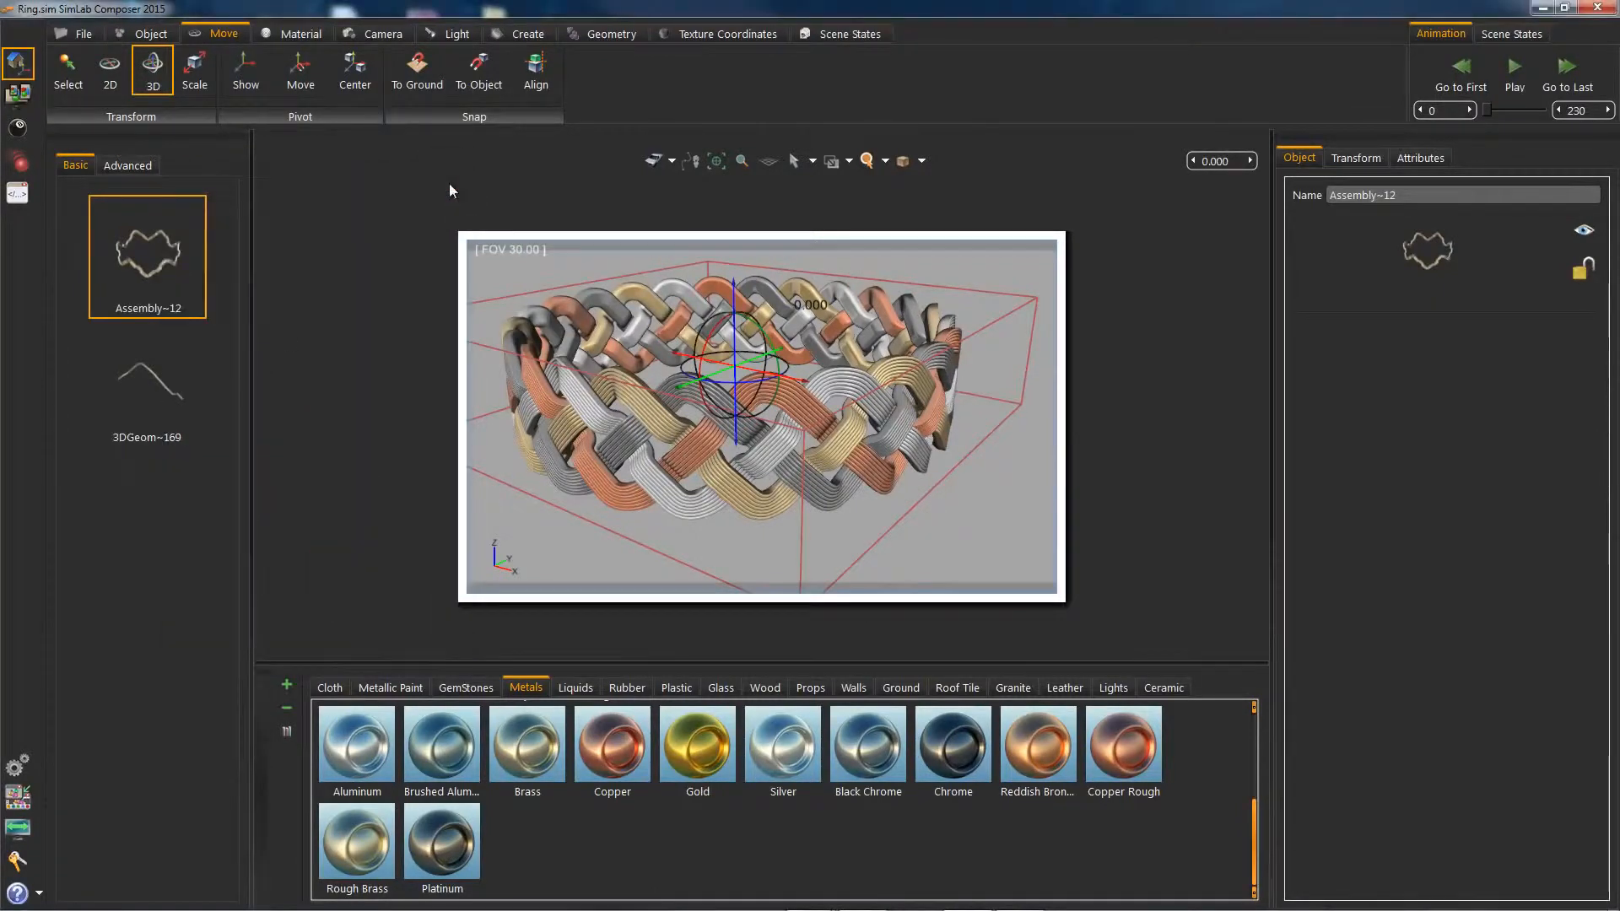
pyautogui.click(836, 33)
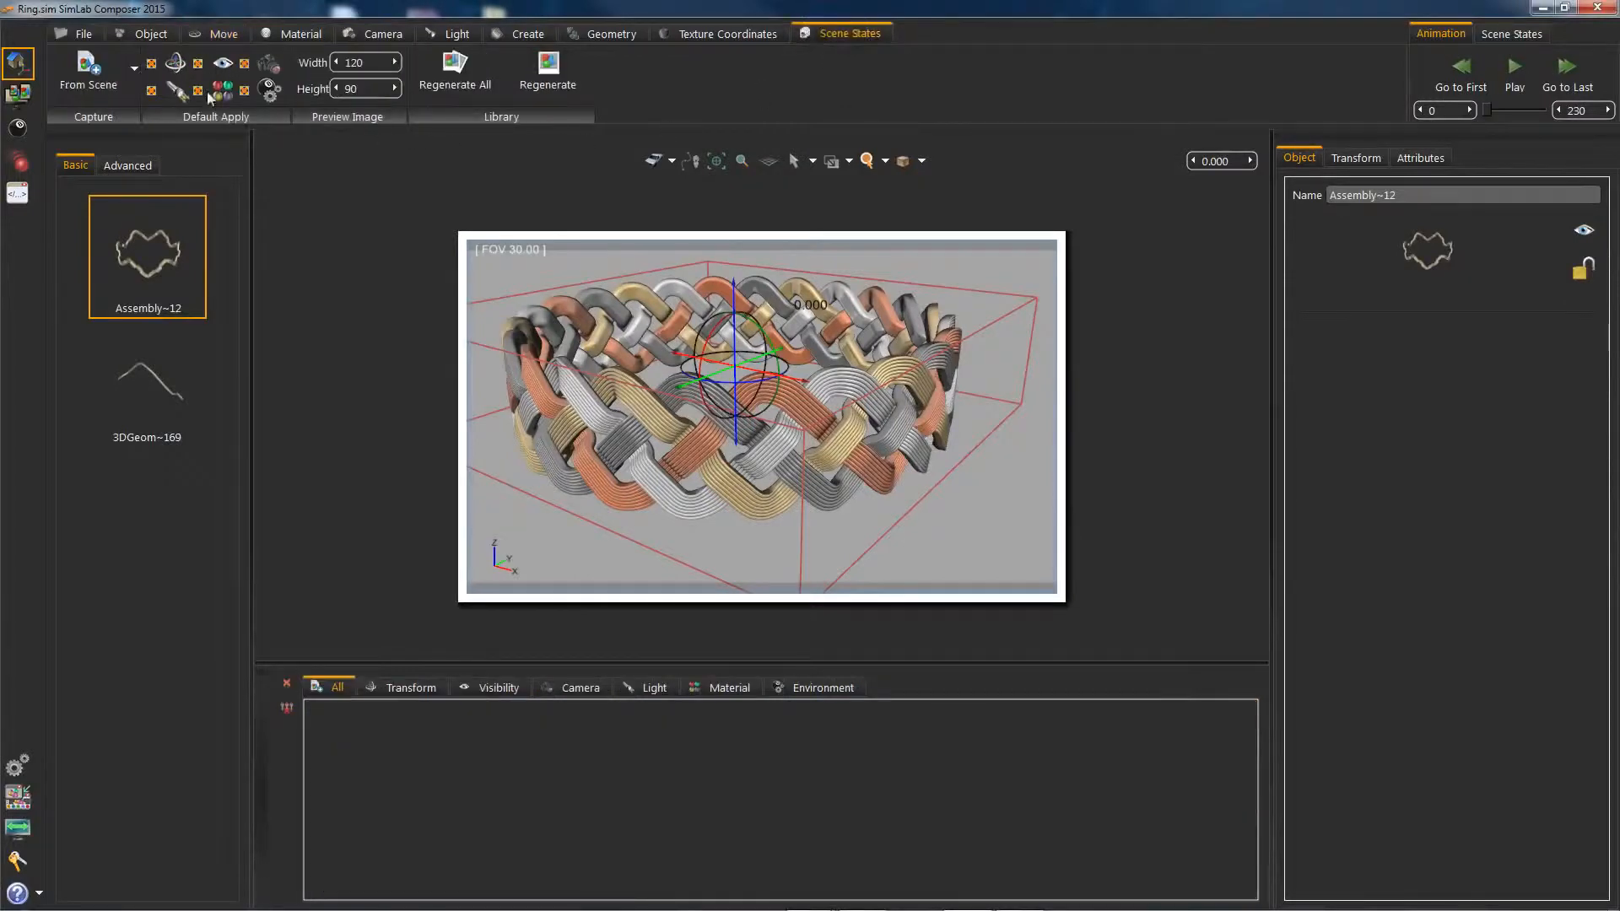
pyautogui.click(151, 64)
pyautogui.click(151, 90)
pyautogui.click(197, 63)
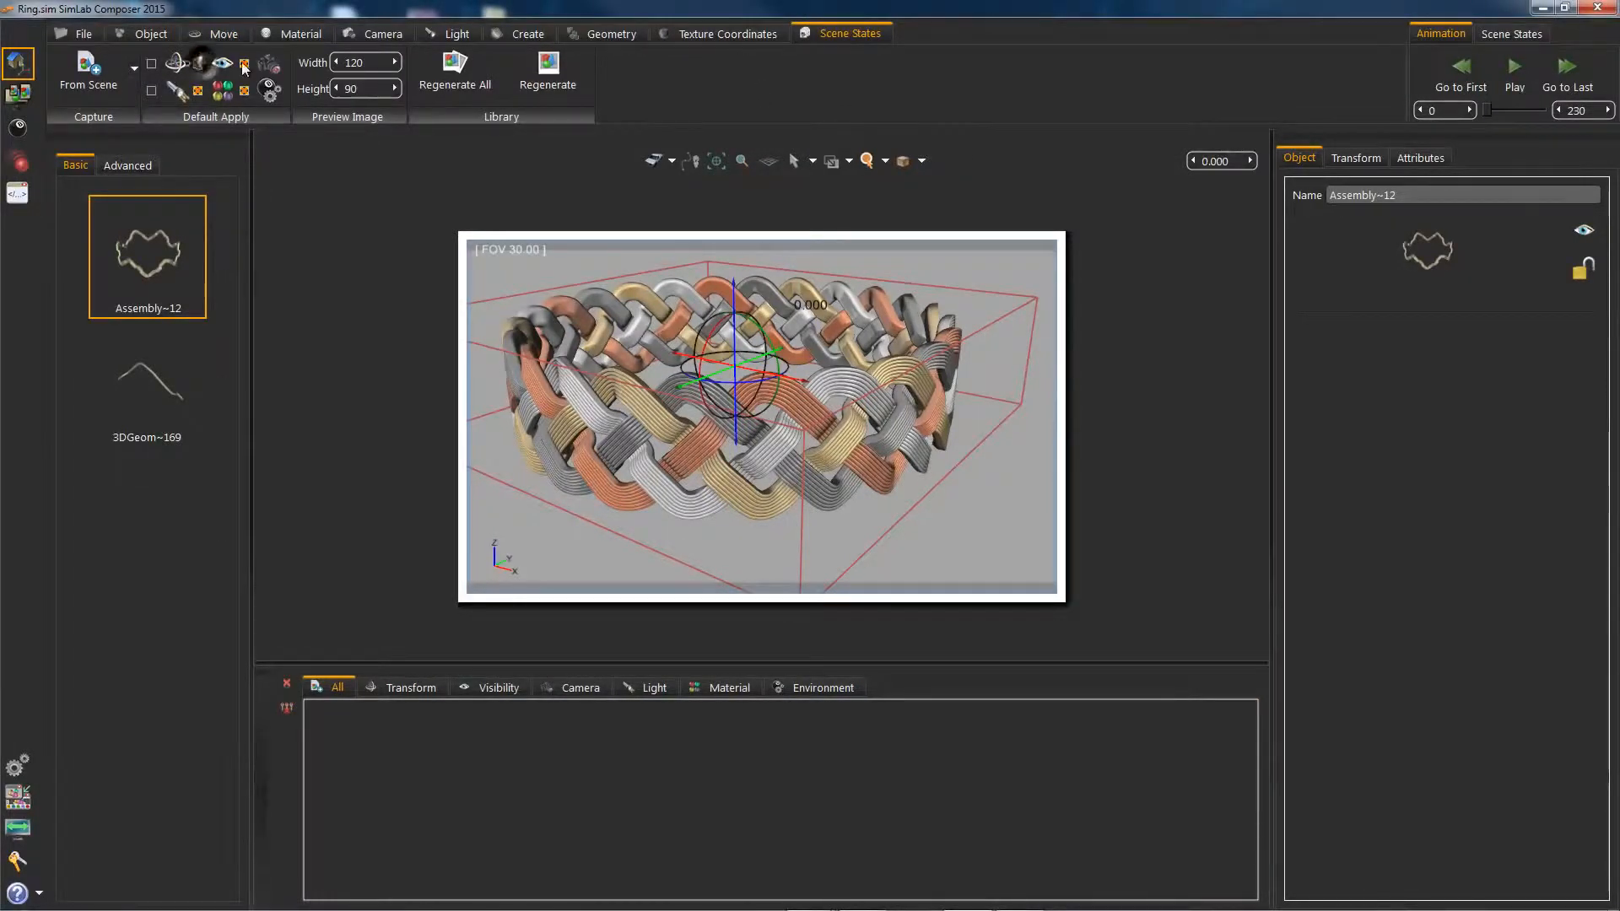
pyautogui.click(244, 63)
pyautogui.click(243, 90)
pyautogui.click(197, 63)
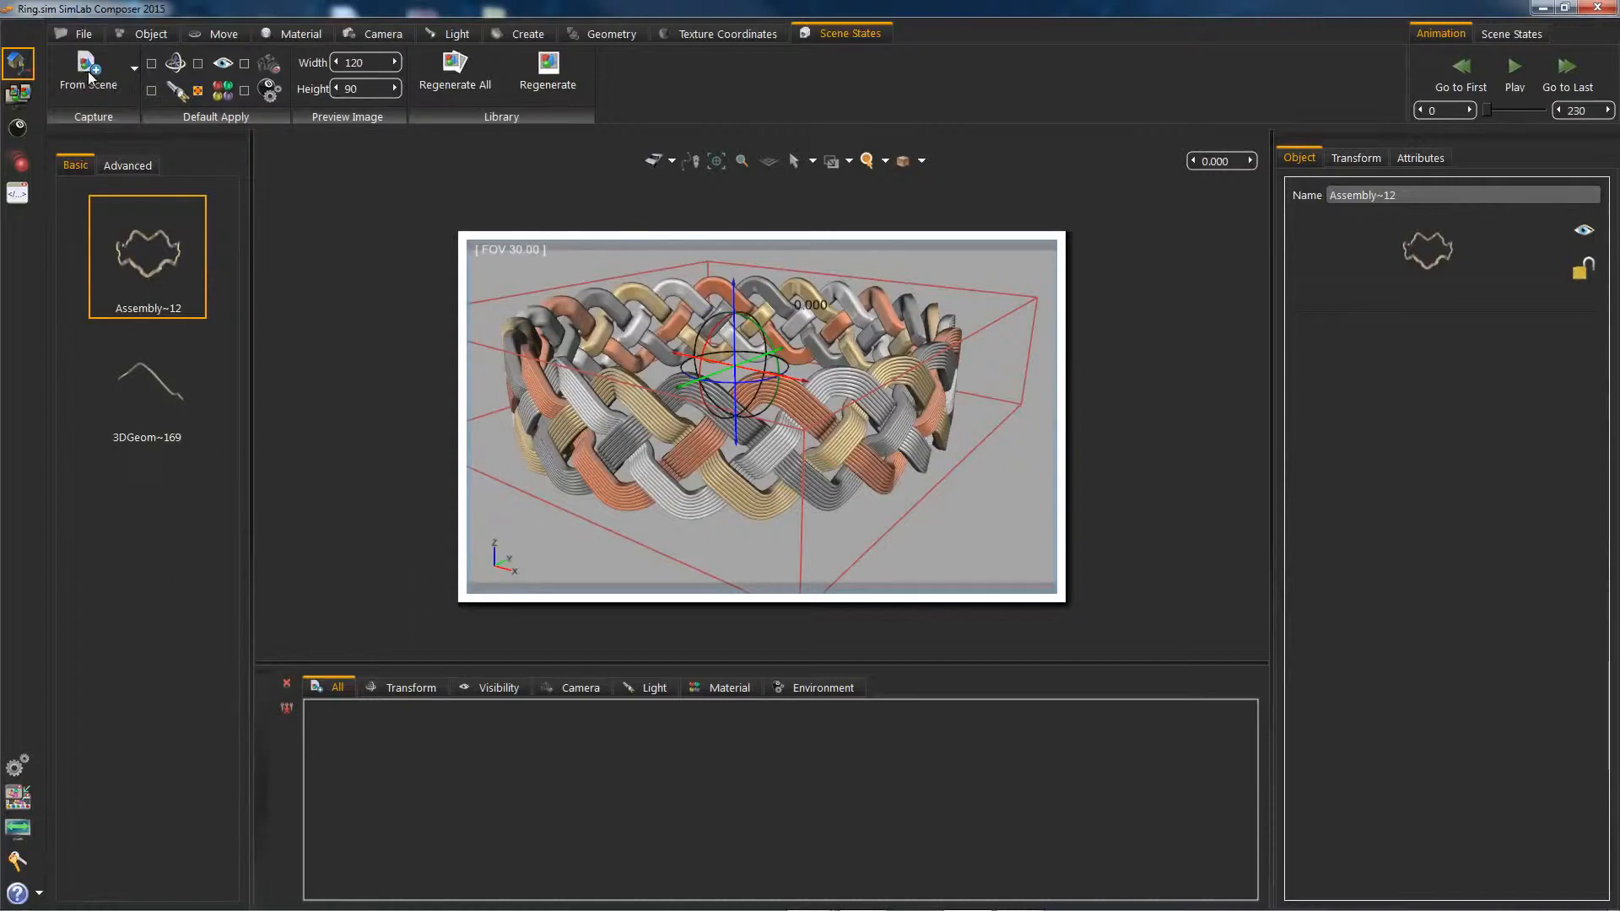
pyautogui.moveTo(771, 375); pyautogui.dragTo(810, 381, button='middle')
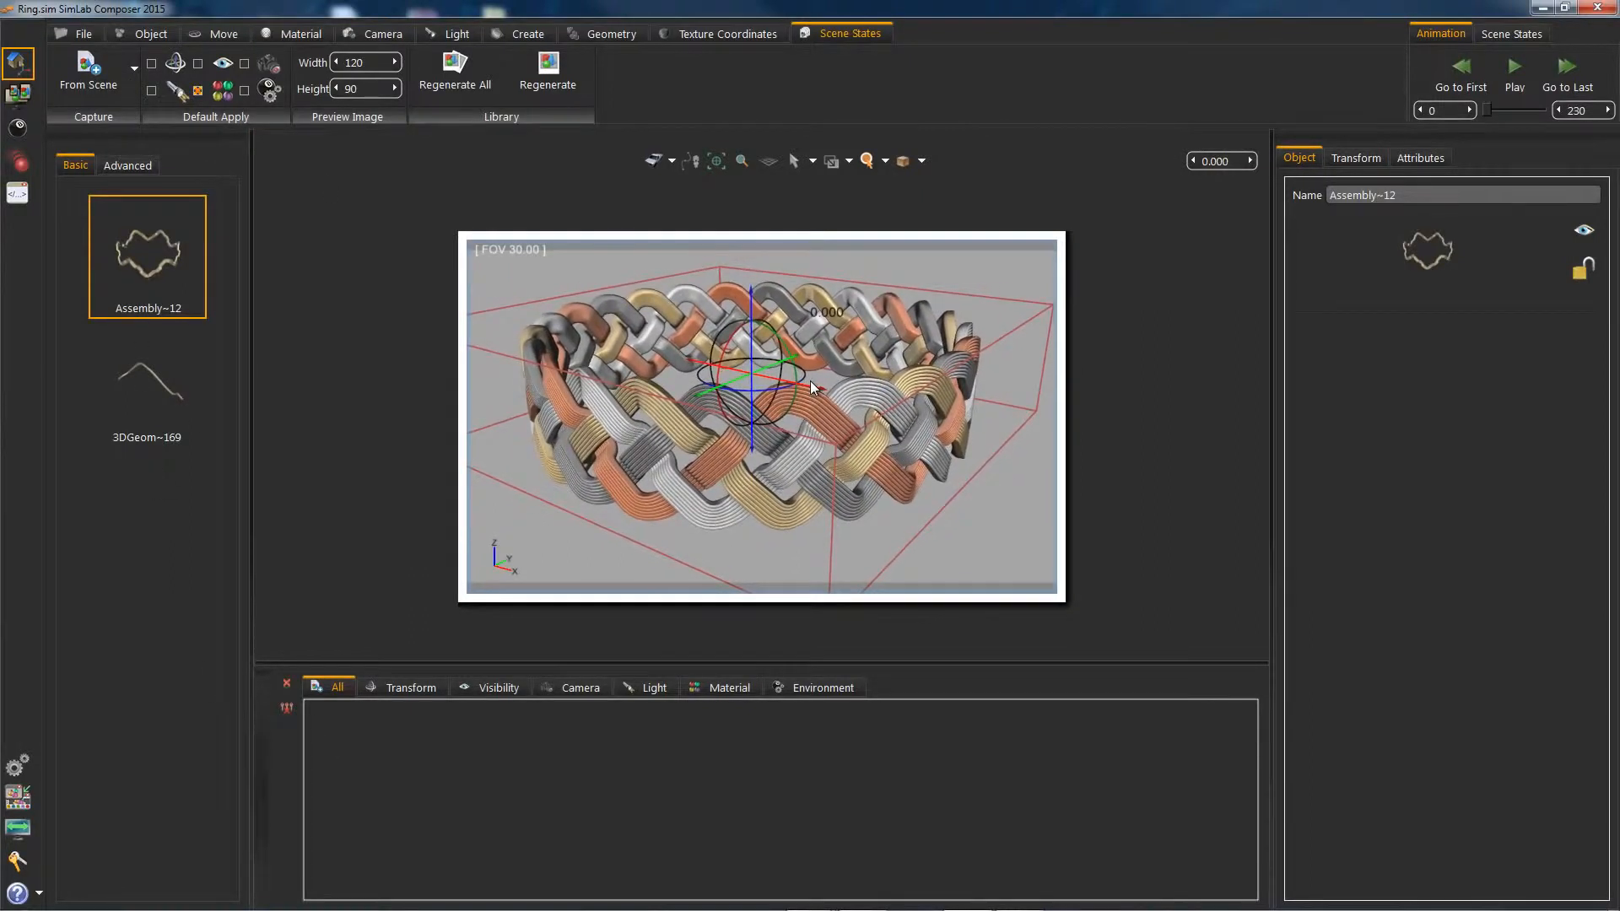
pyautogui.click(87, 70)
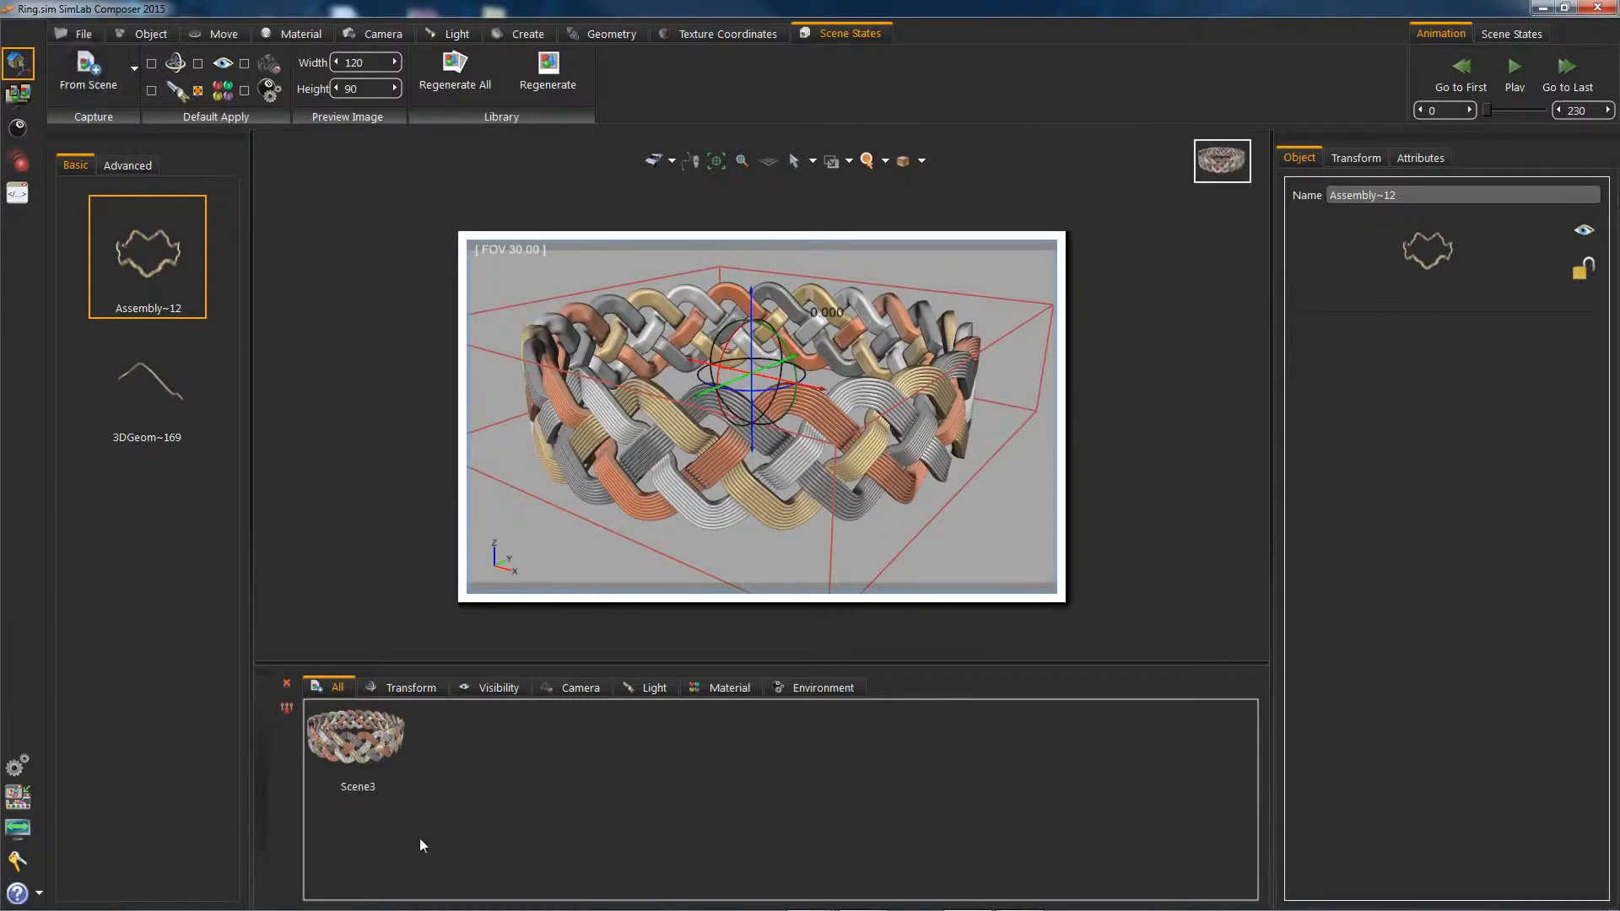
# Apply the Chrome metal to the light silver strands and the Silver metal to the gold and copper strands of the ring.
pyautogui.click(319, 32)
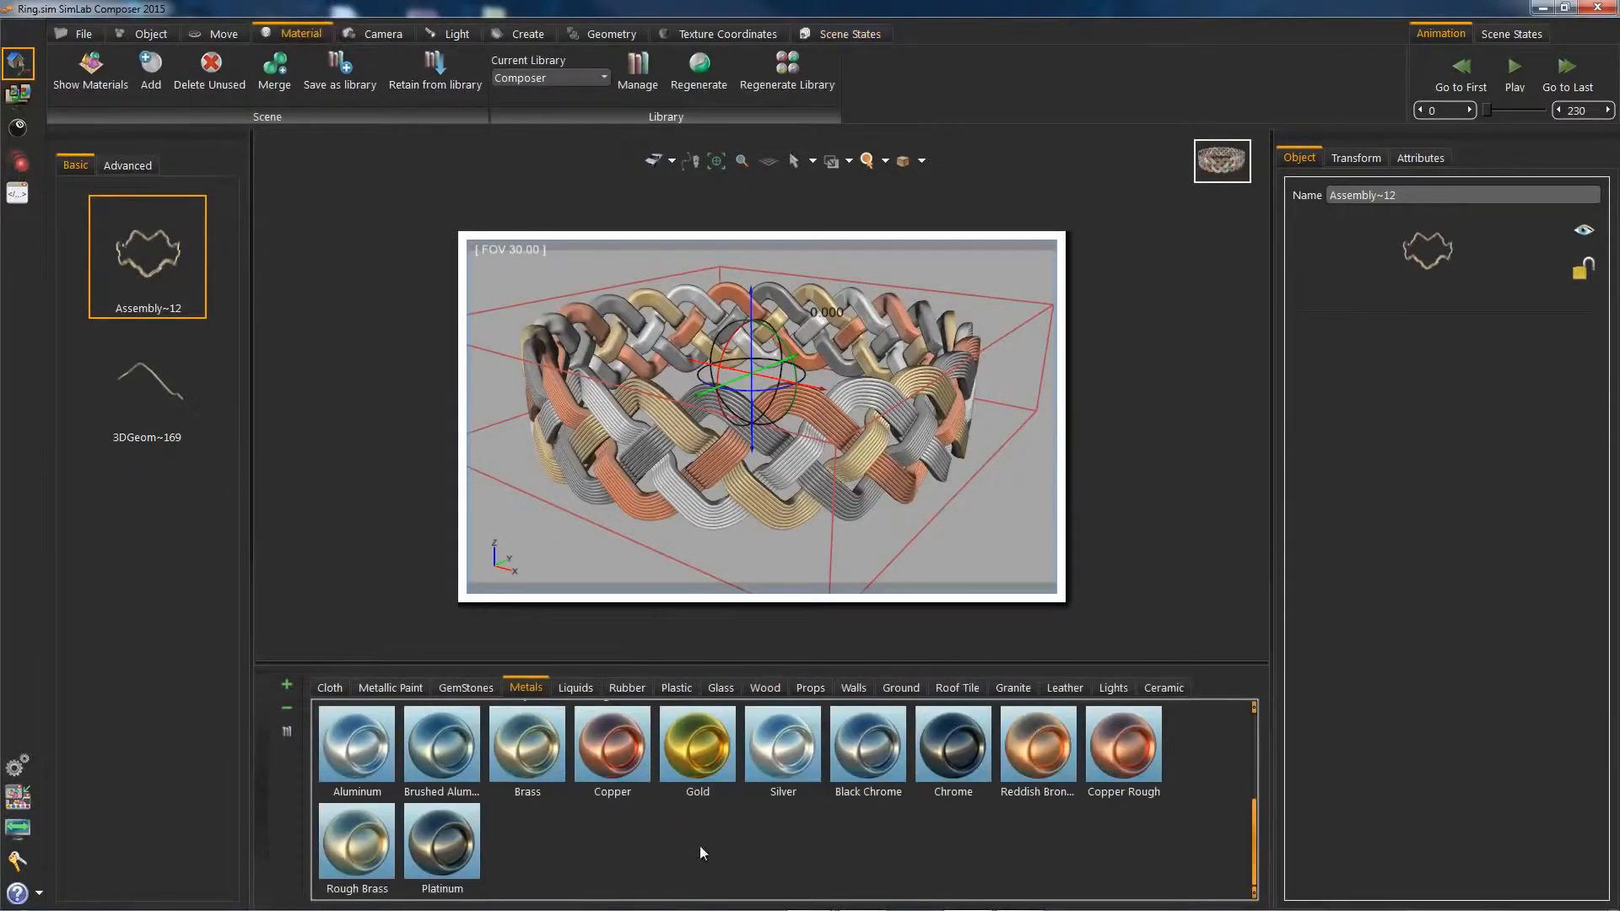
pyautogui.click(946, 772)
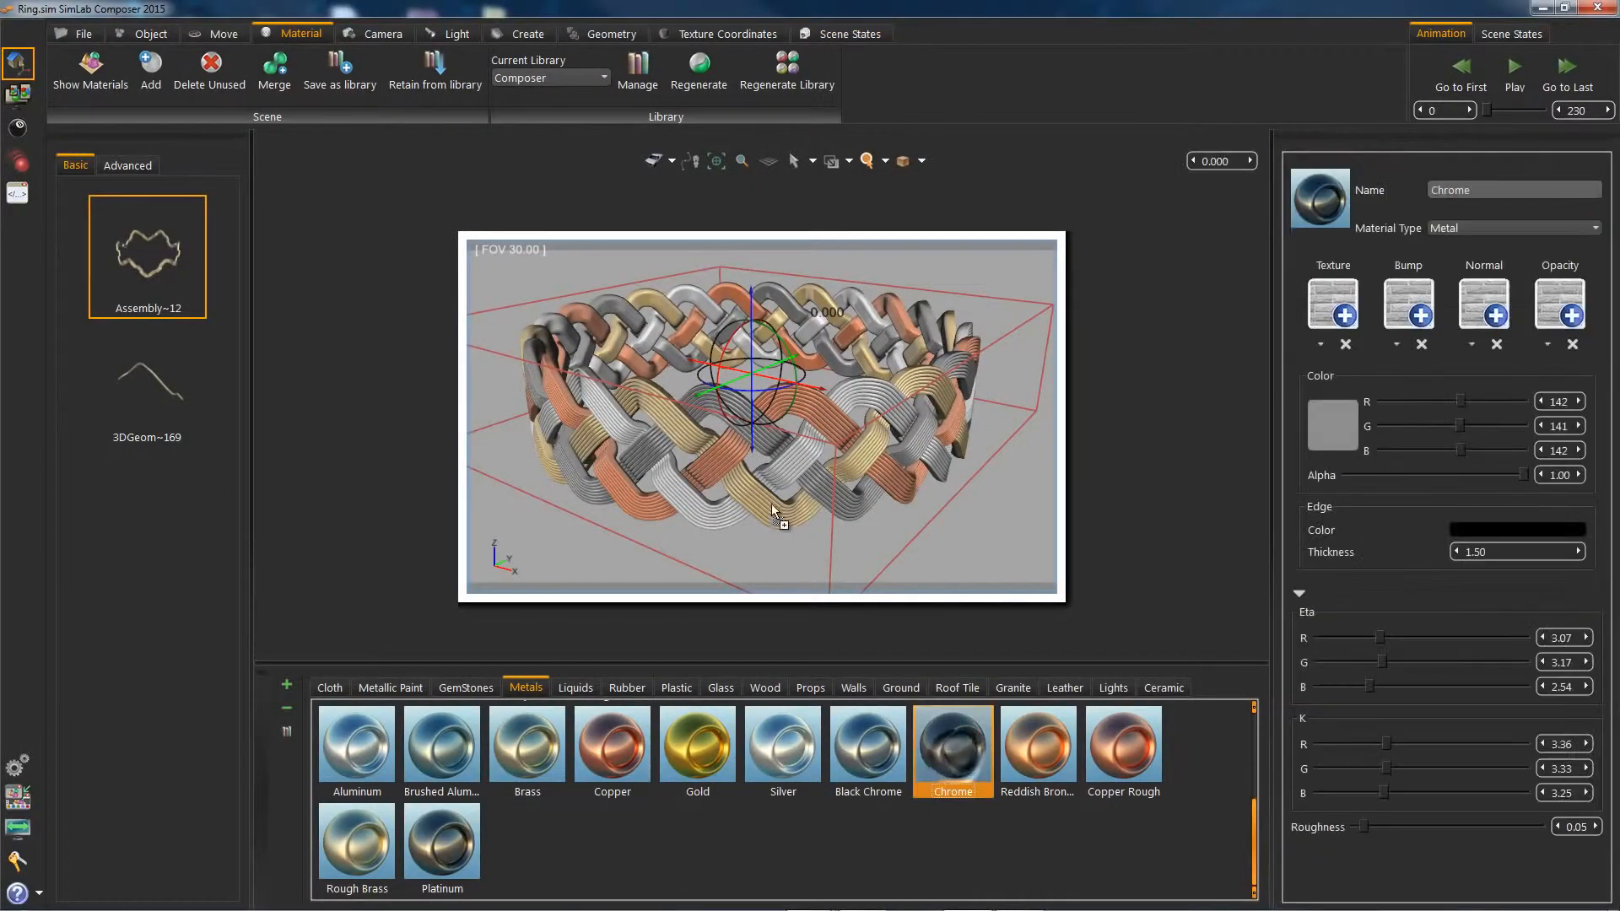
pyautogui.click(788, 457)
pyautogui.moveTo(953, 746); pyautogui.dragTo(860, 503)
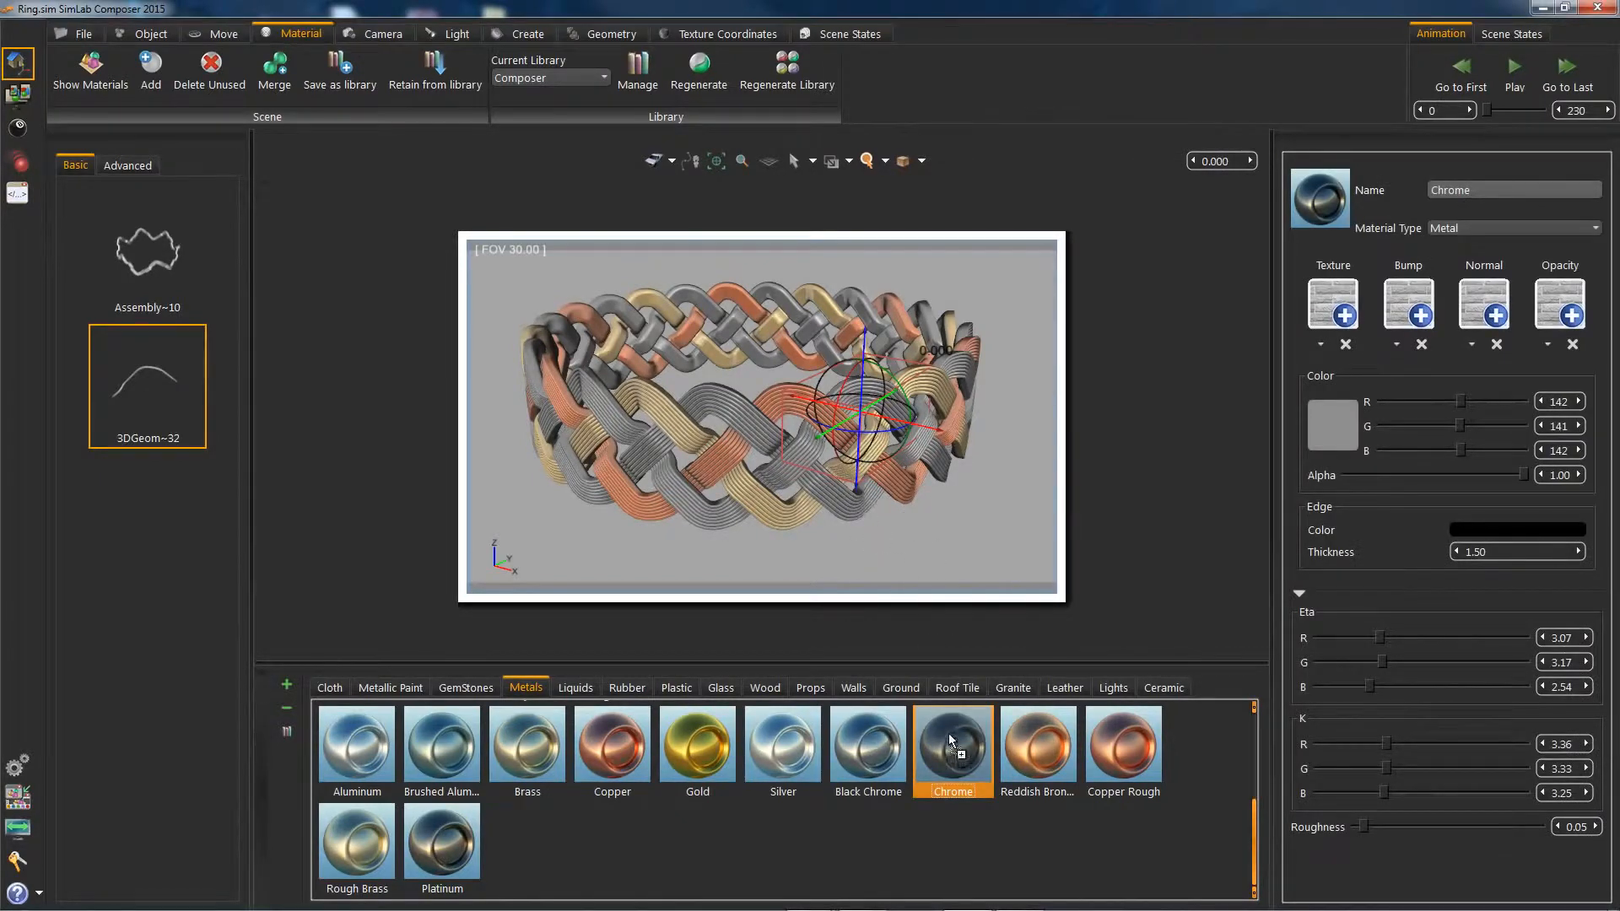
pyautogui.click(859, 767)
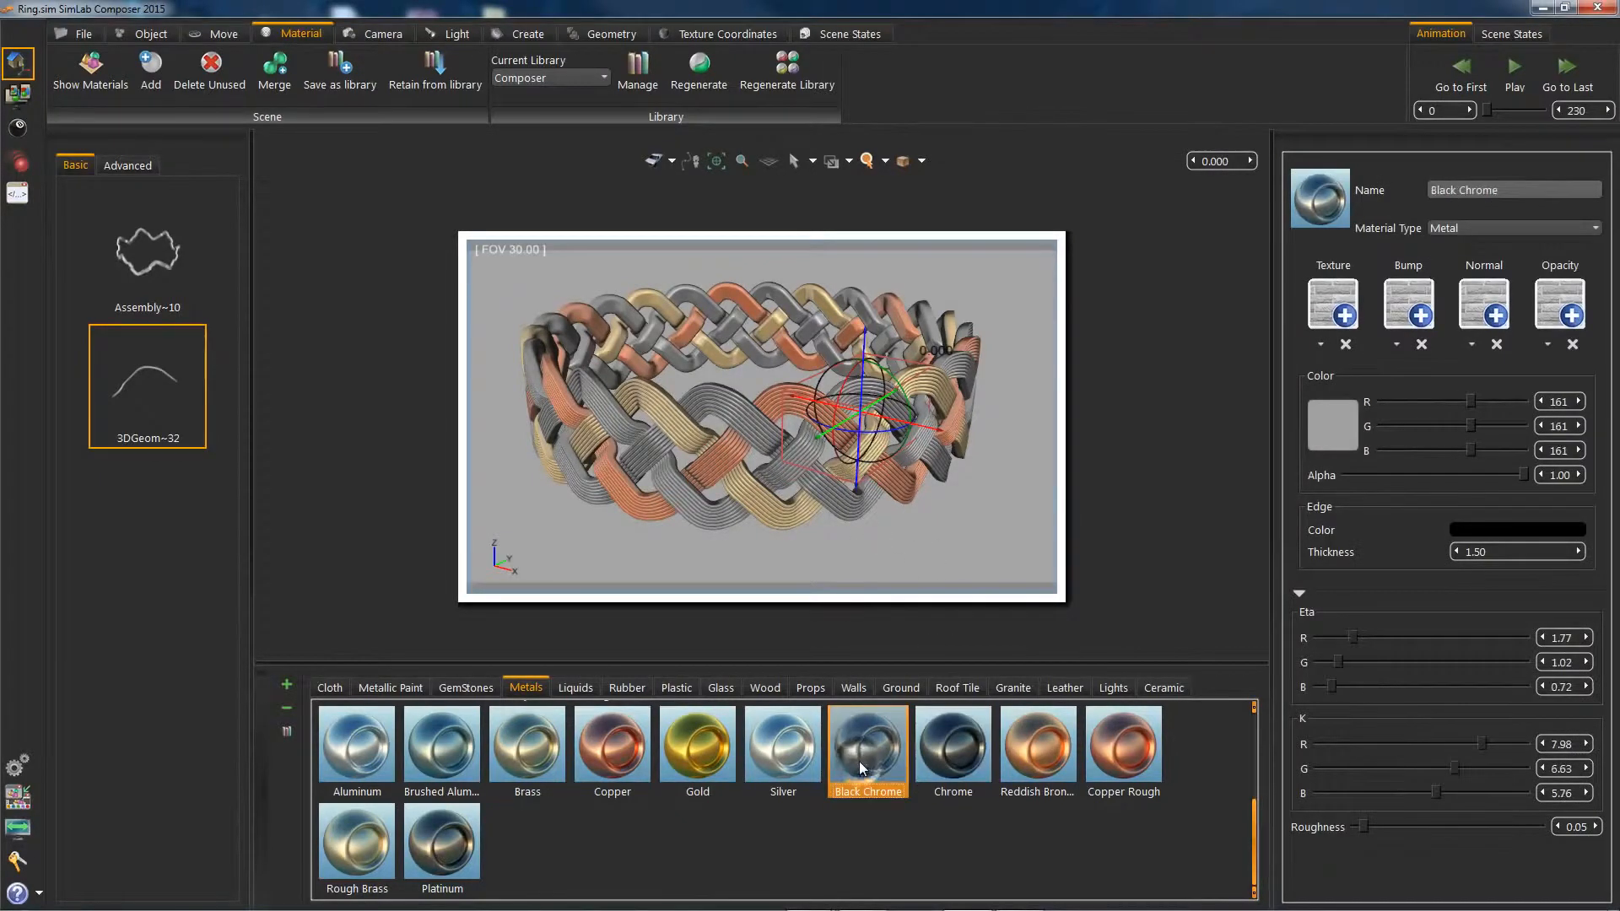
pyautogui.click(777, 763)
pyautogui.click(729, 477)
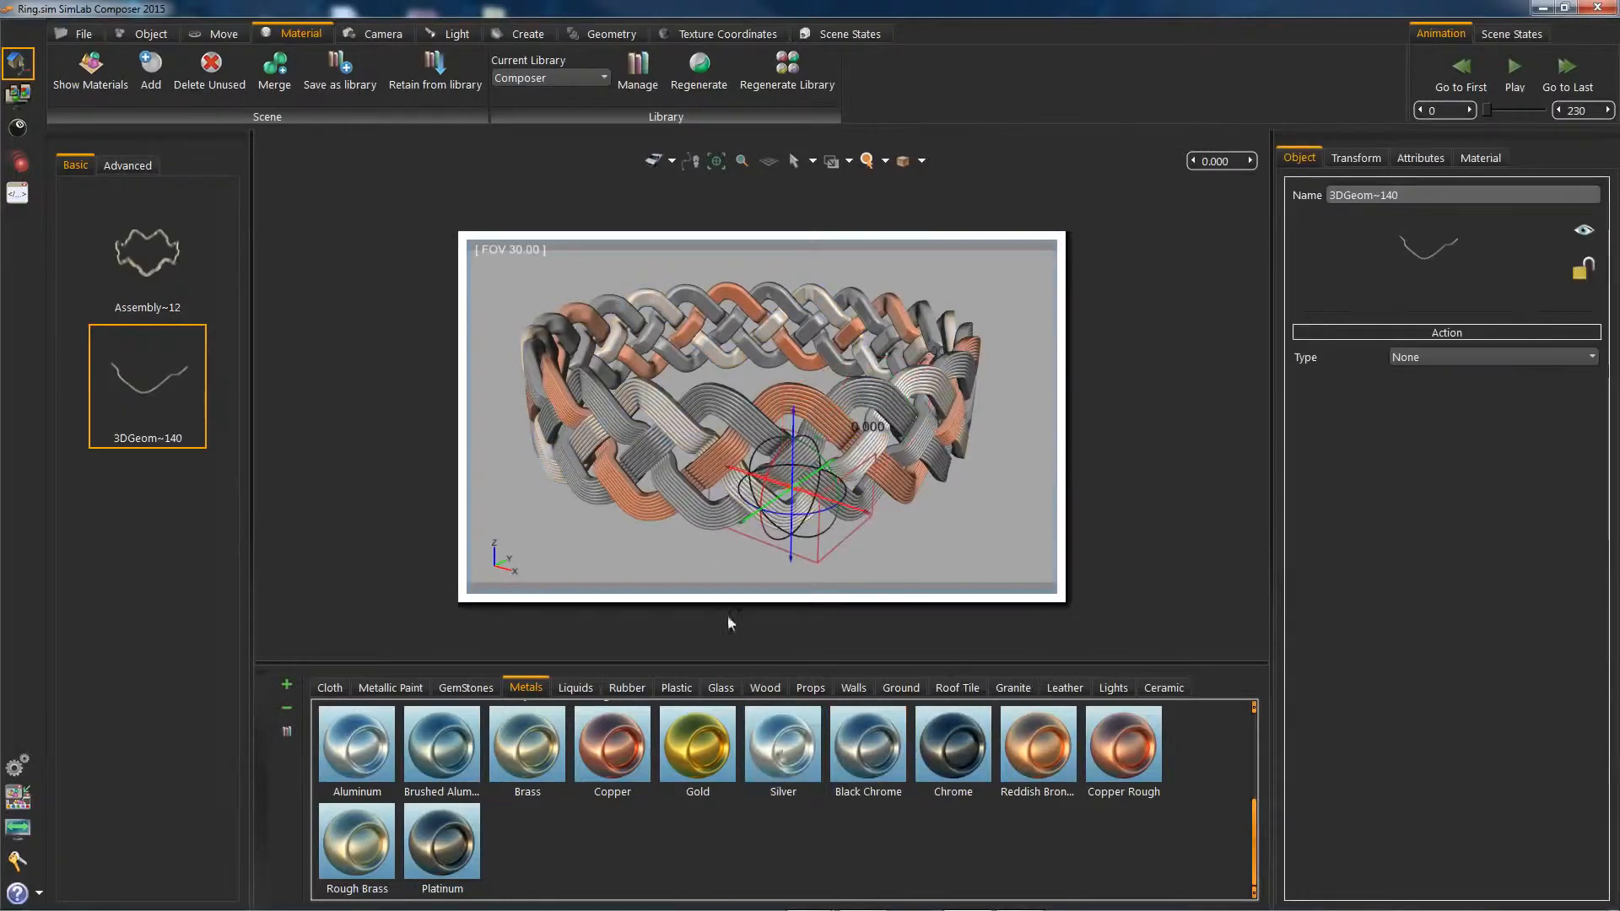
pyautogui.click(732, 459)
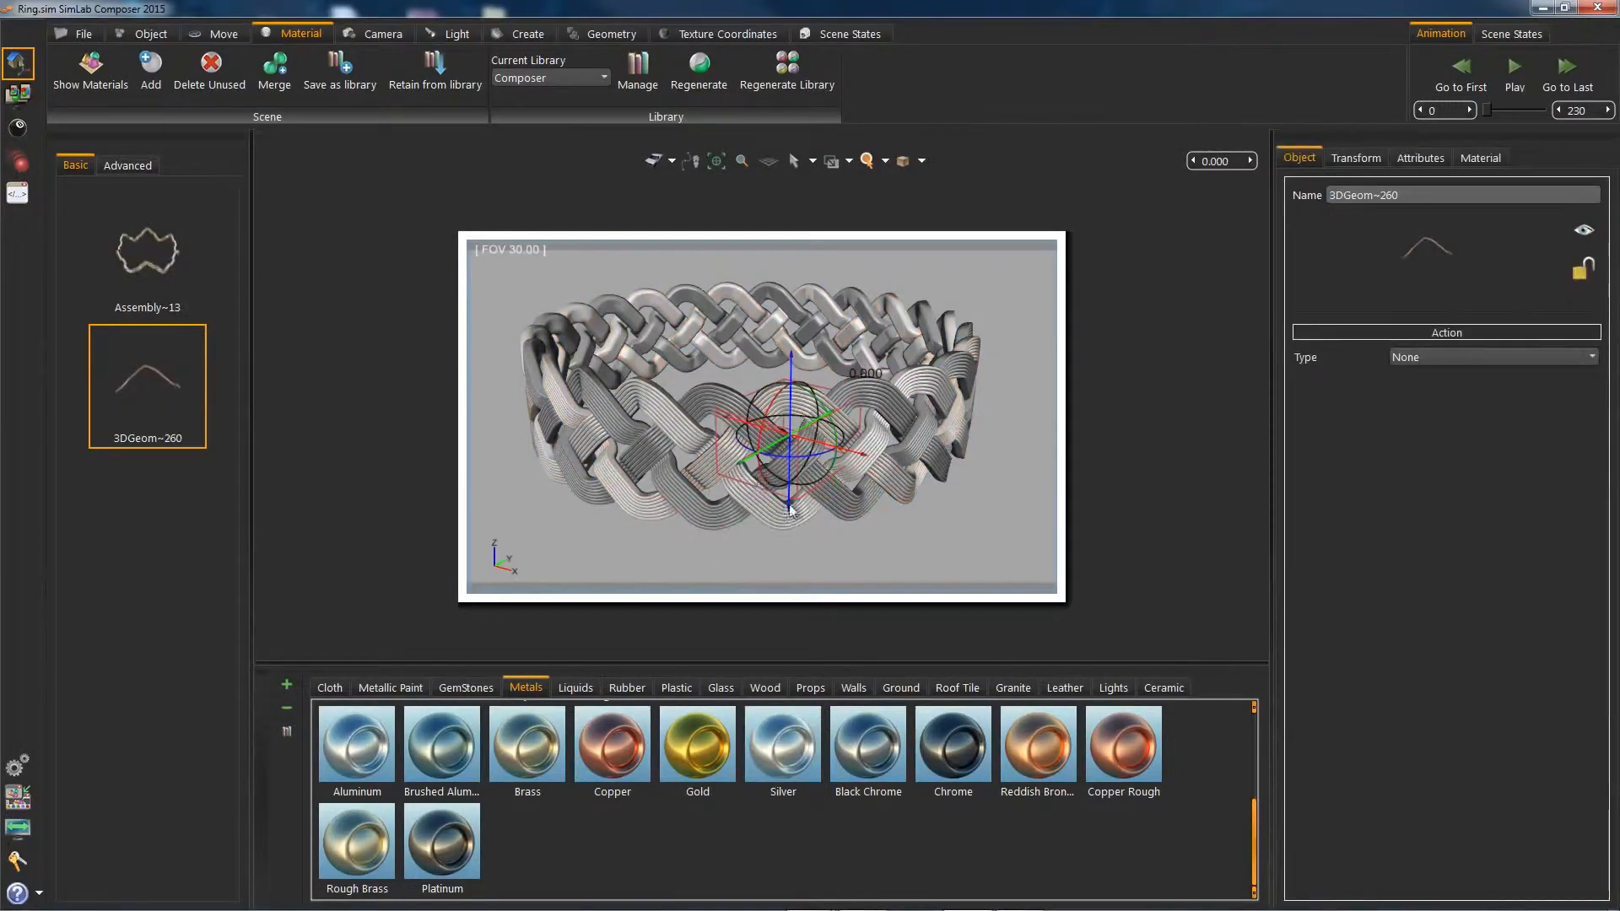
# Clear the selection, preview the ring in a real-time render, and return to the normal view.
pyautogui.click(793, 582)
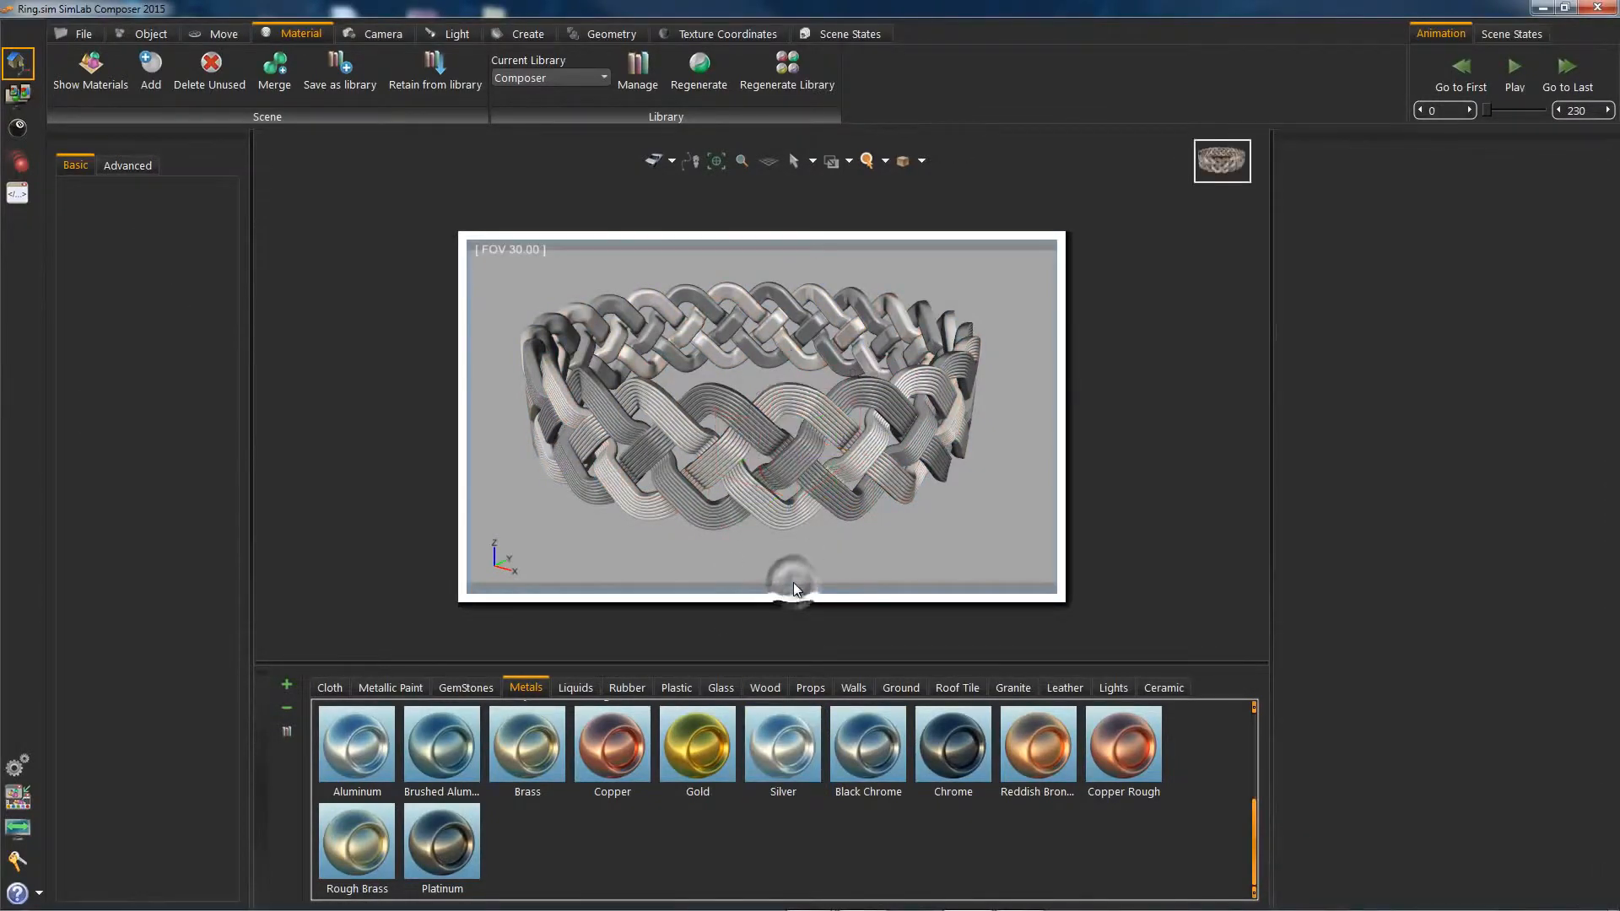
pyautogui.hotkey('ctrl', 'r')
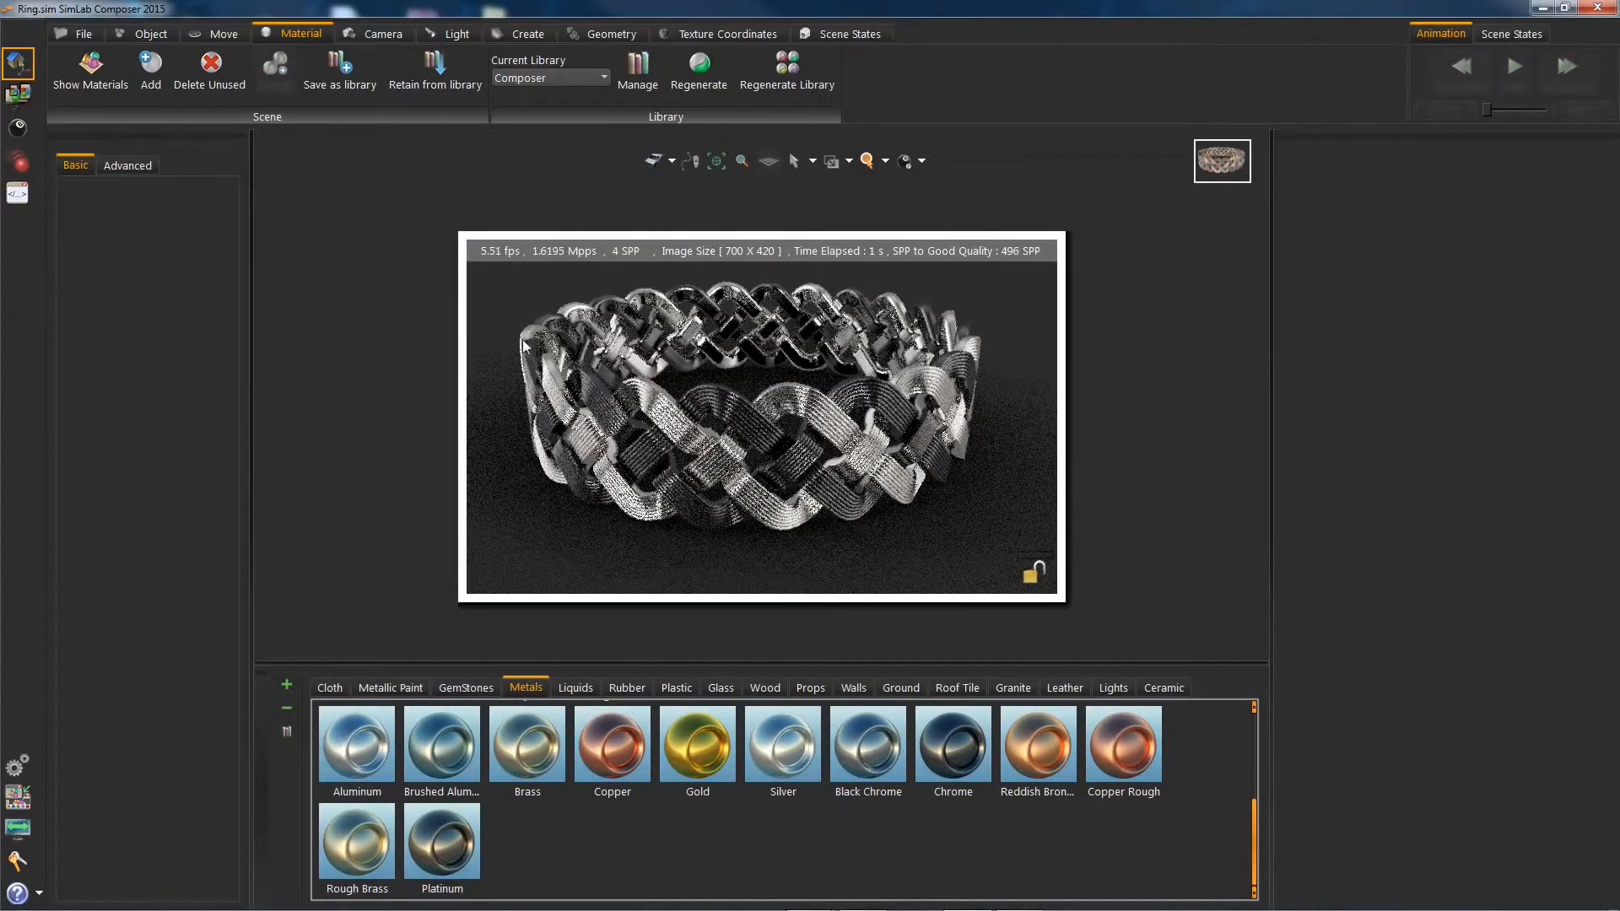
pyautogui.hotkey('ctrl', 'r')
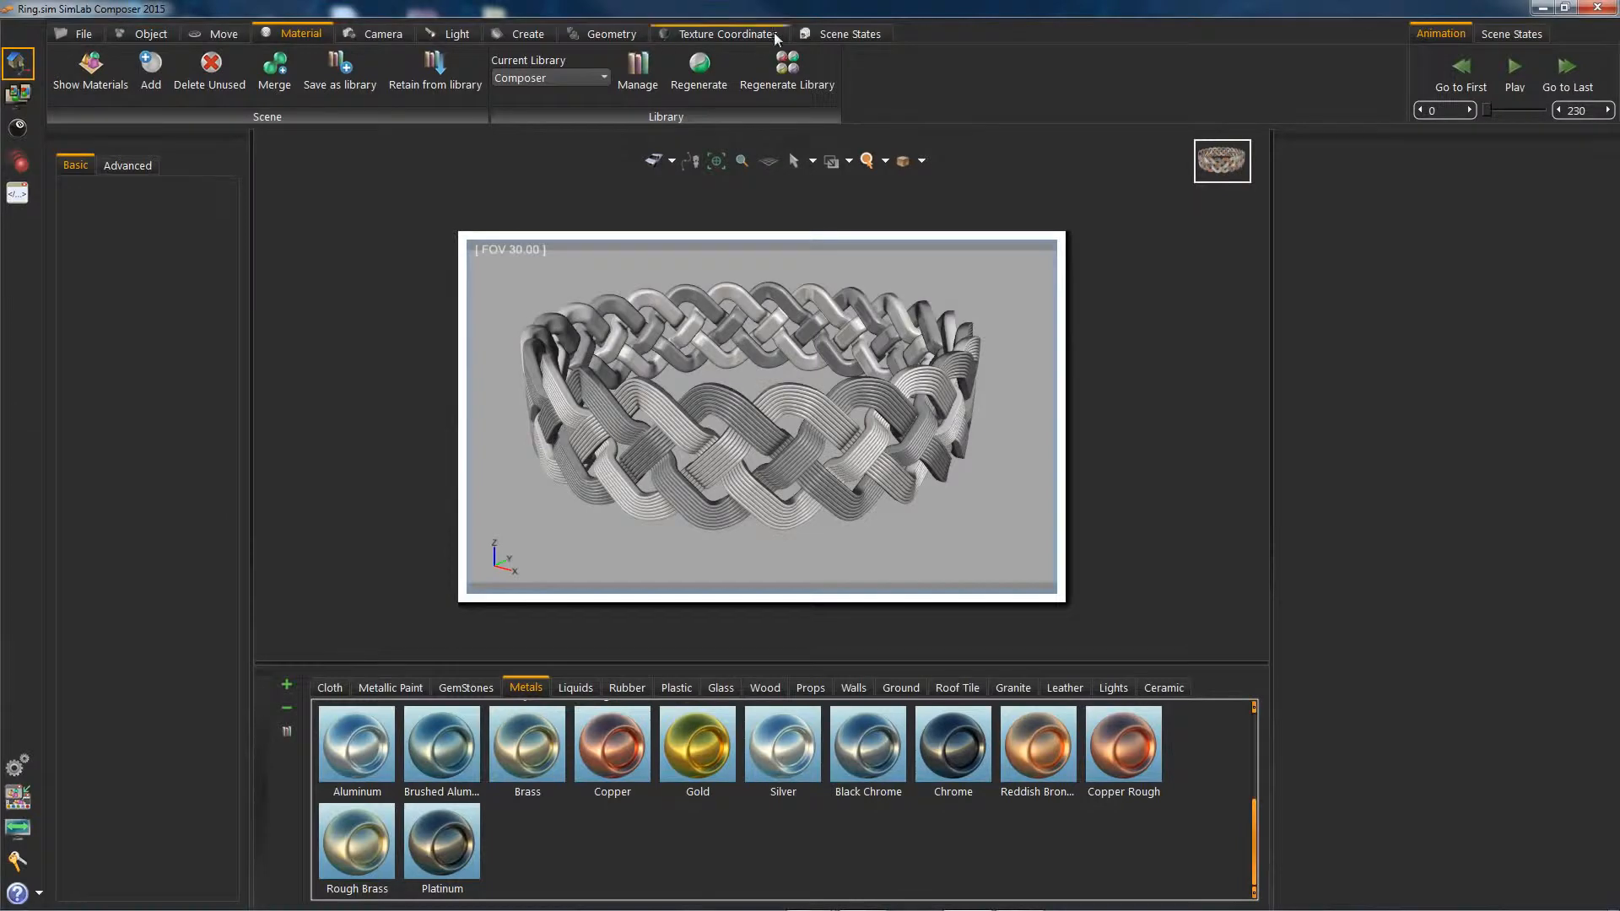
# Capture a second scene state from the whole scene with the all-silver materials and nothing selected.
pyautogui.click(843, 34)
pyautogui.click(796, 412)
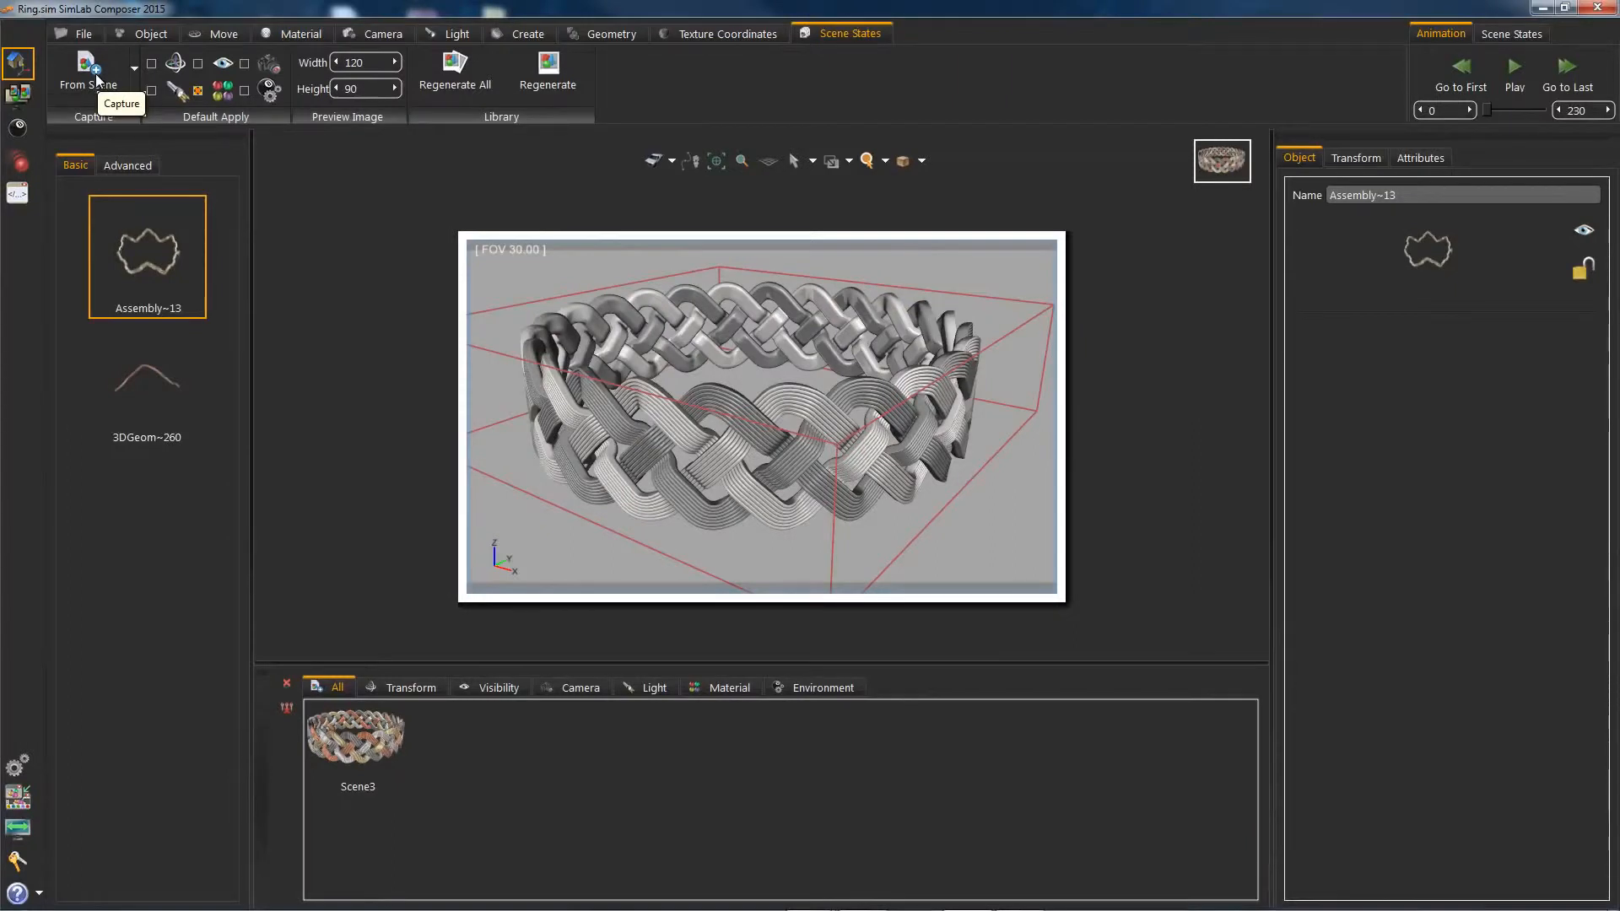
pyautogui.click(134, 68)
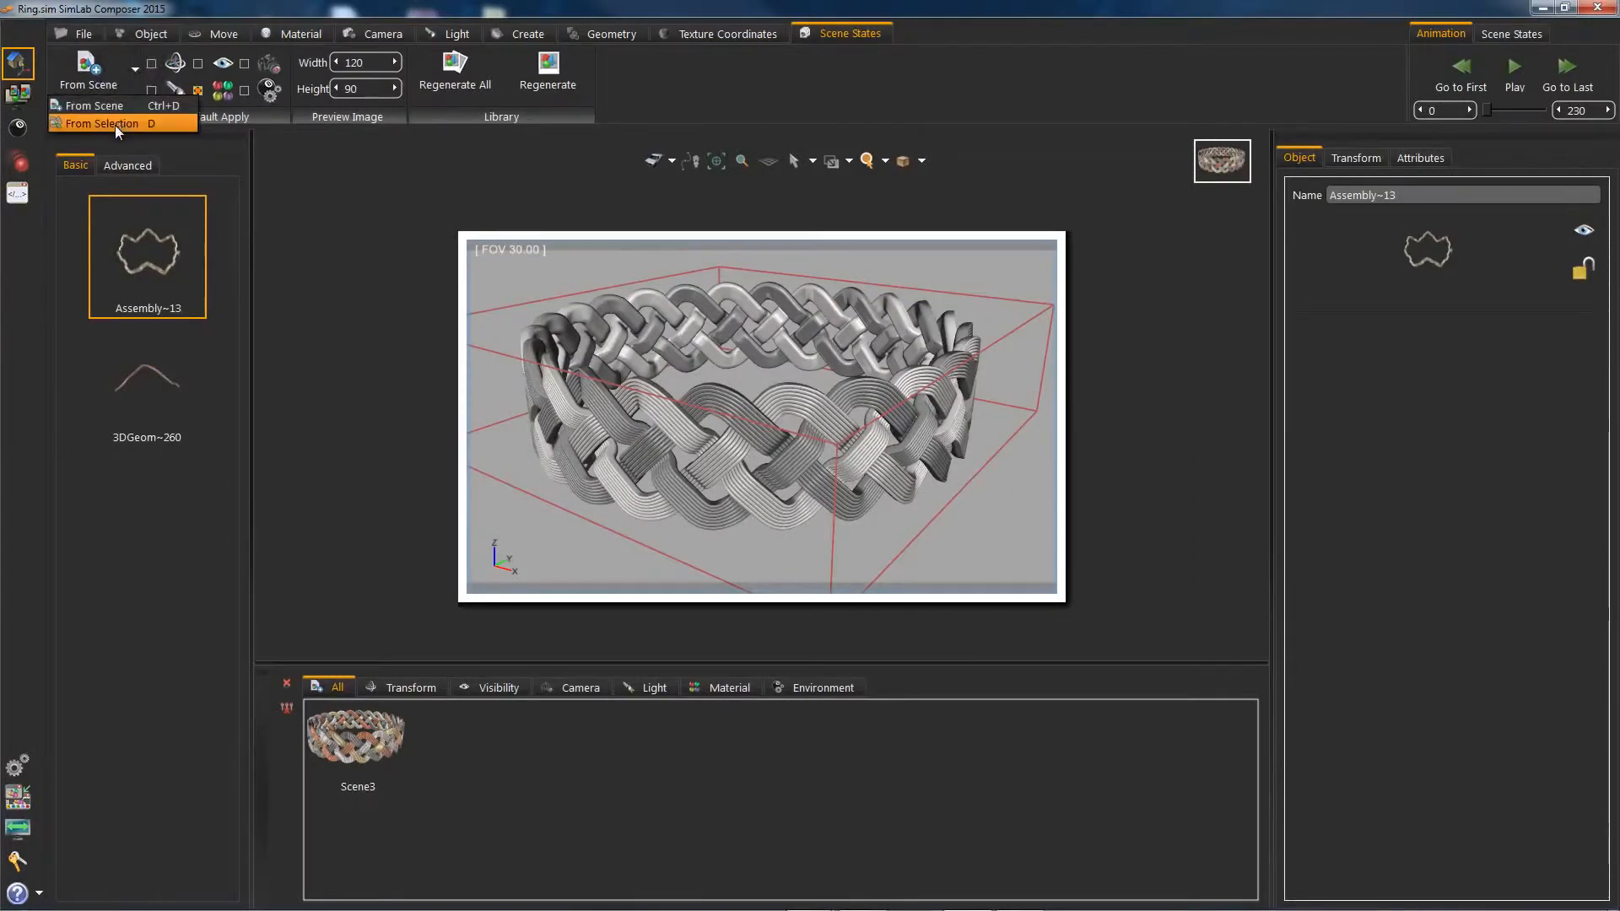
pyautogui.click(286, 185)
pyautogui.click(523, 276)
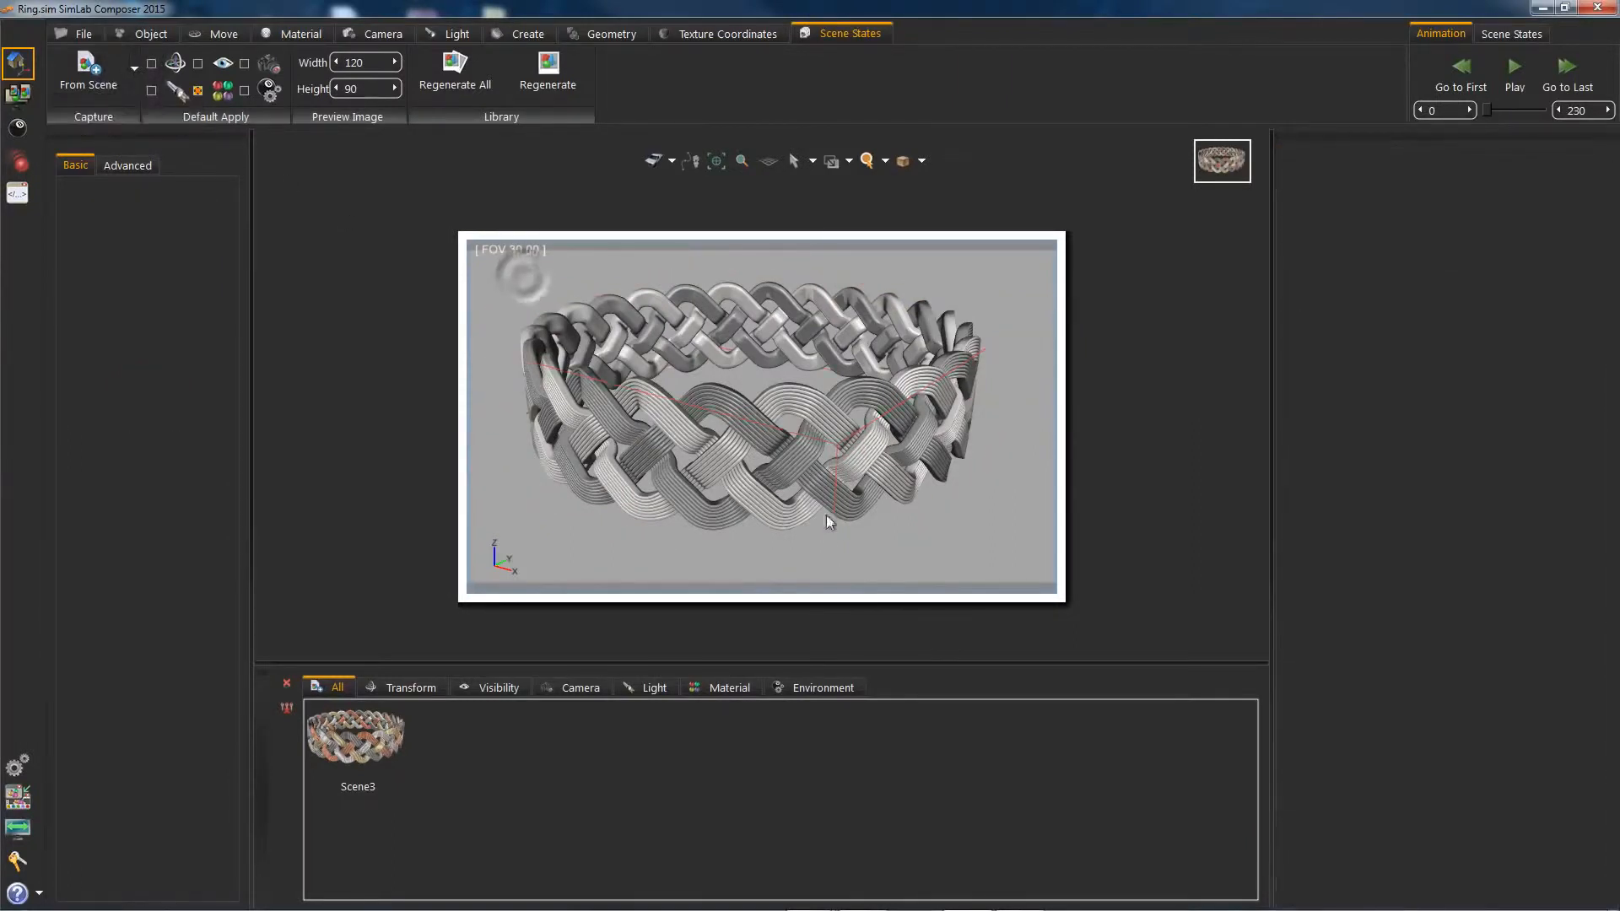
pyautogui.click(88, 67)
# Compare the two captured material states by applying Scene3 and Scene4 in turn, ending on Scene4.
pyautogui.click(351, 746)
pyautogui.click(456, 747)
pyautogui.click(338, 748)
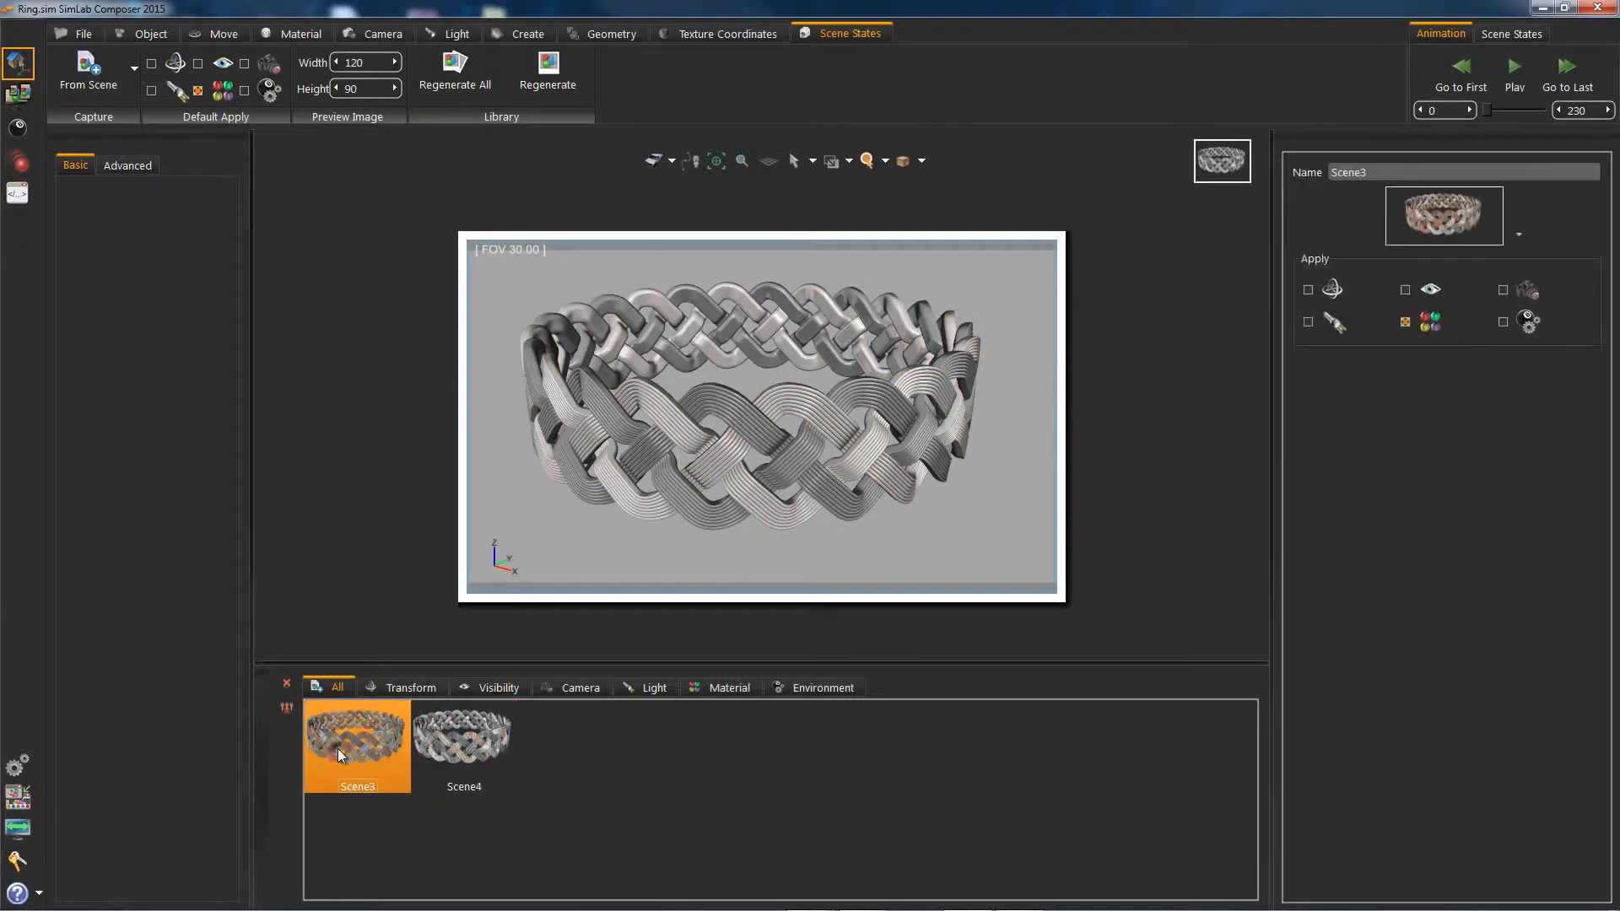
pyautogui.click(458, 752)
pyautogui.click(362, 761)
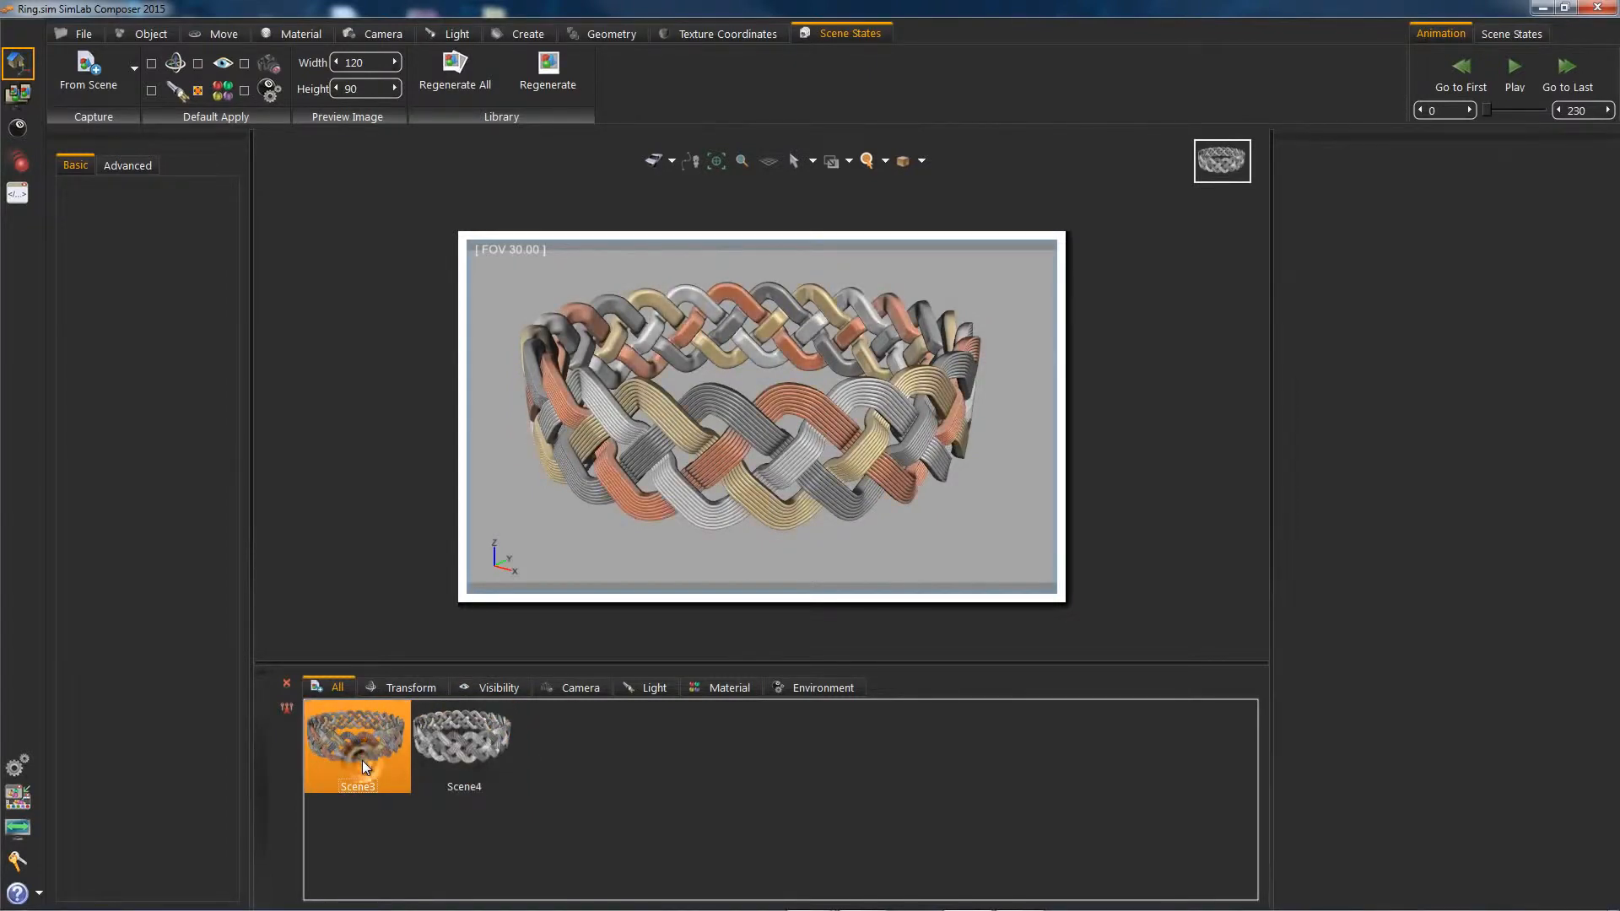
pyautogui.click(452, 761)
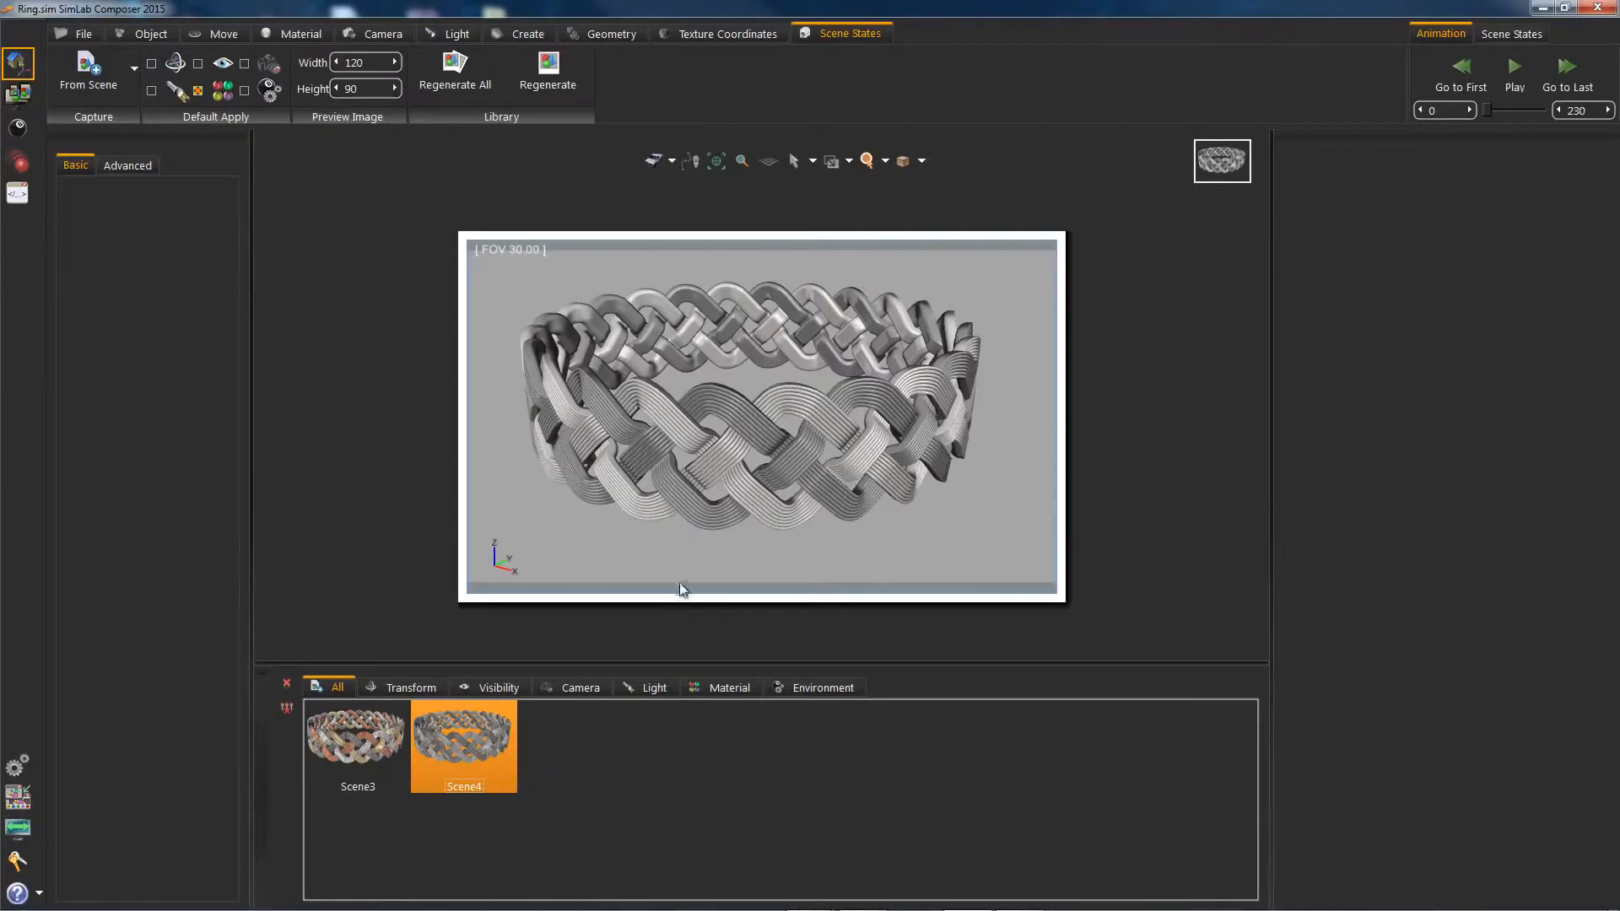
# Identify the material of the light strand at the front of the ring and select all objects that use that Platinum material.
pyautogui.moveTo(844, 545); pyautogui.dragTo(859, 546)
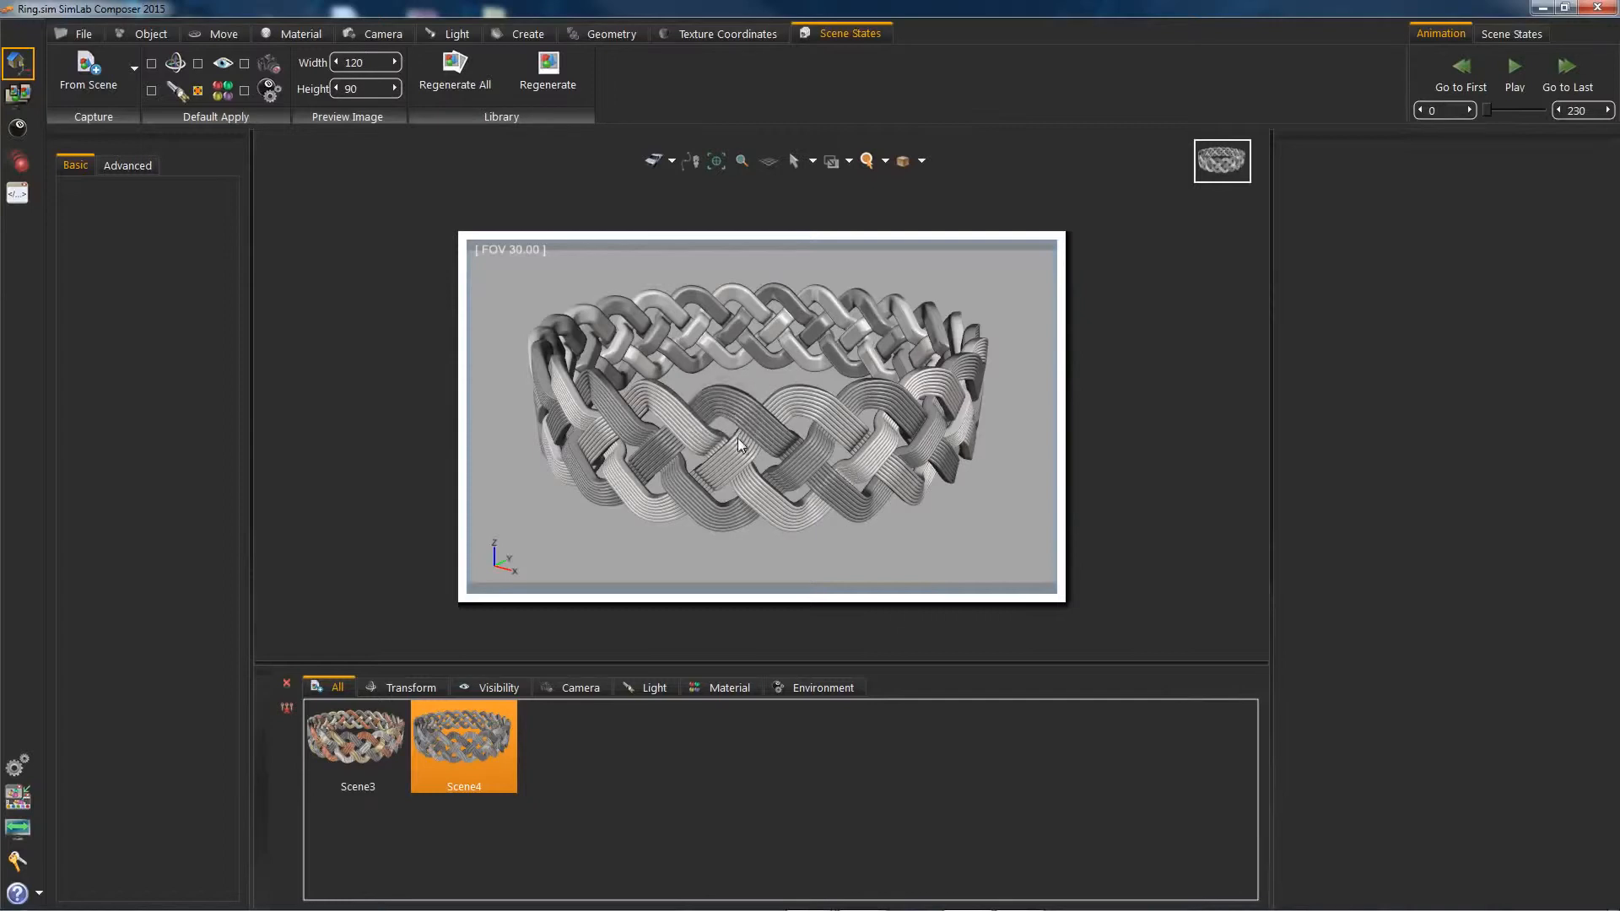
pyautogui.click(781, 402)
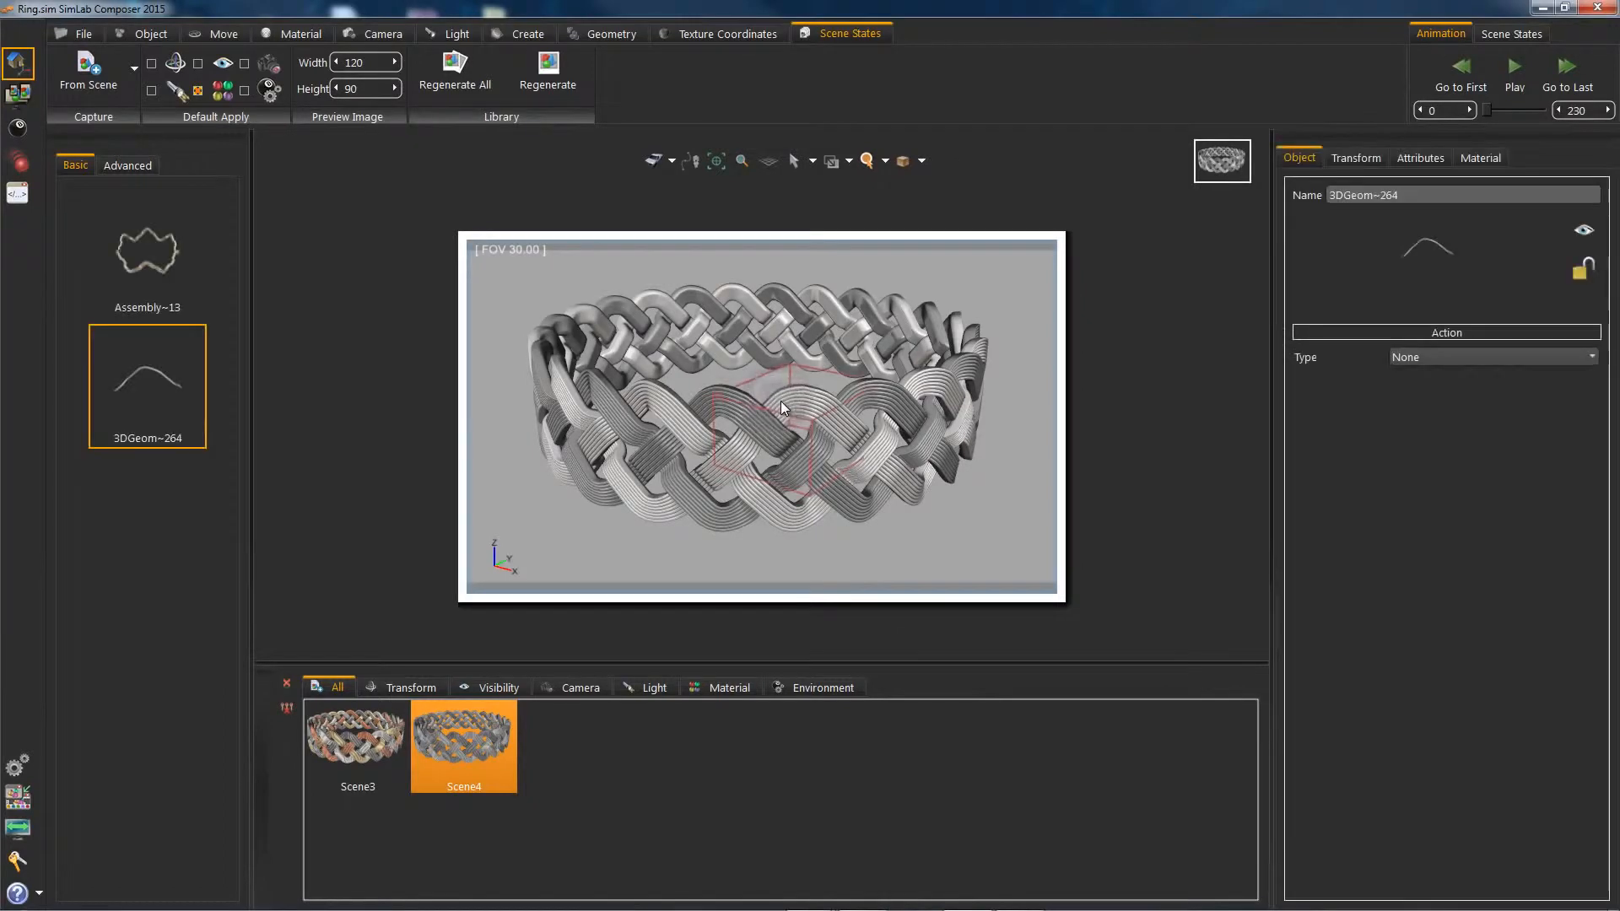
pyautogui.click(313, 37)
pyautogui.click(91, 67)
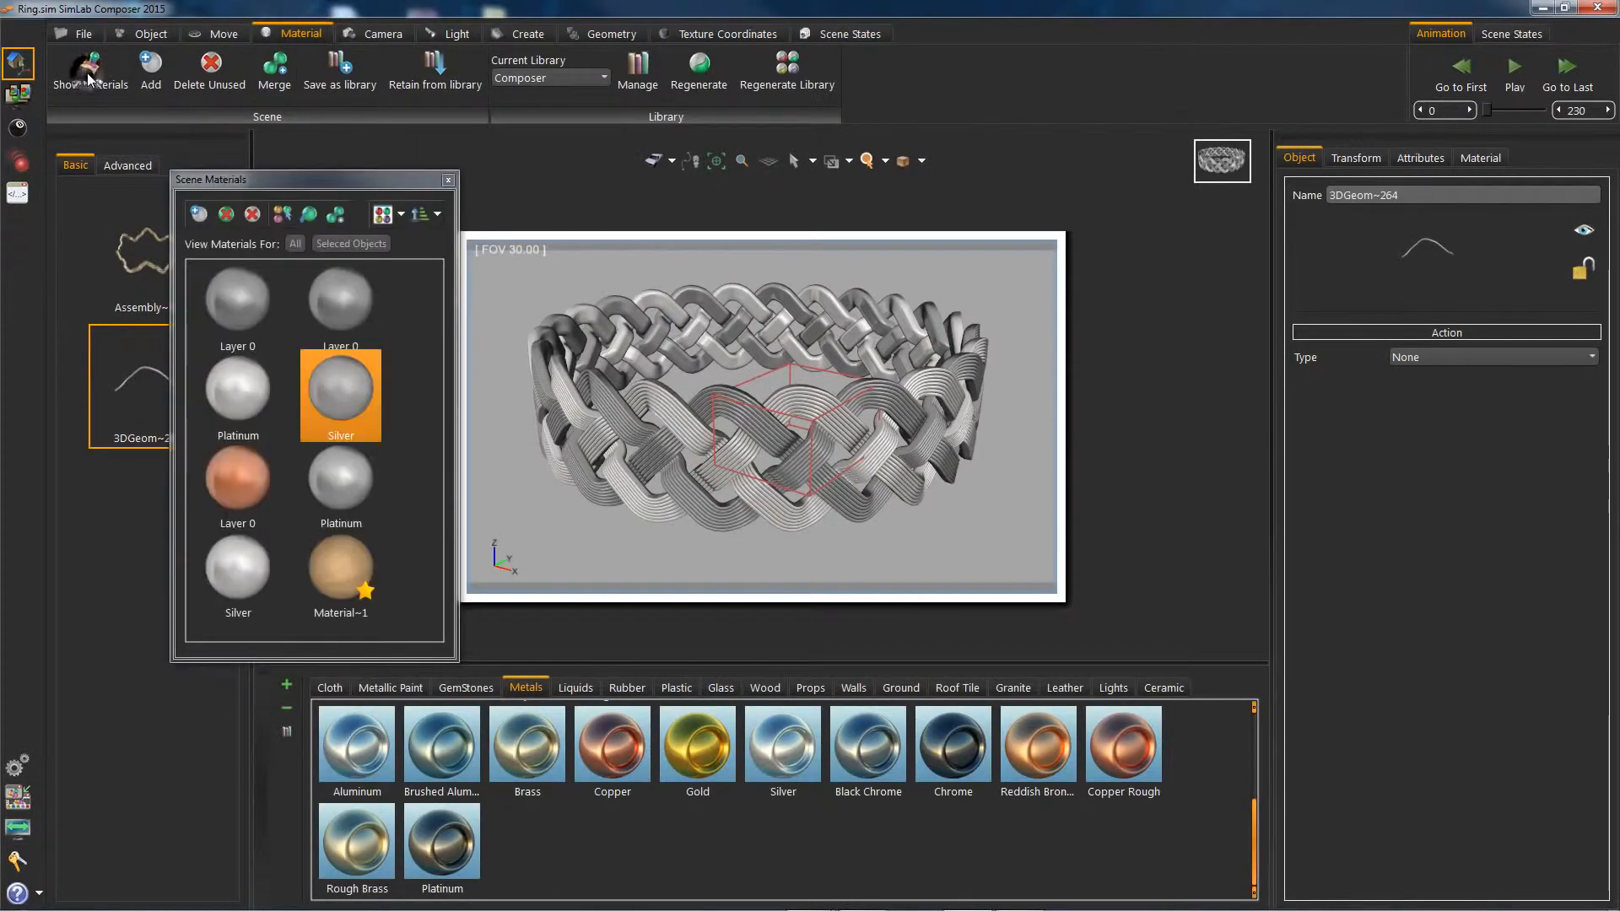
pyautogui.click(673, 424)
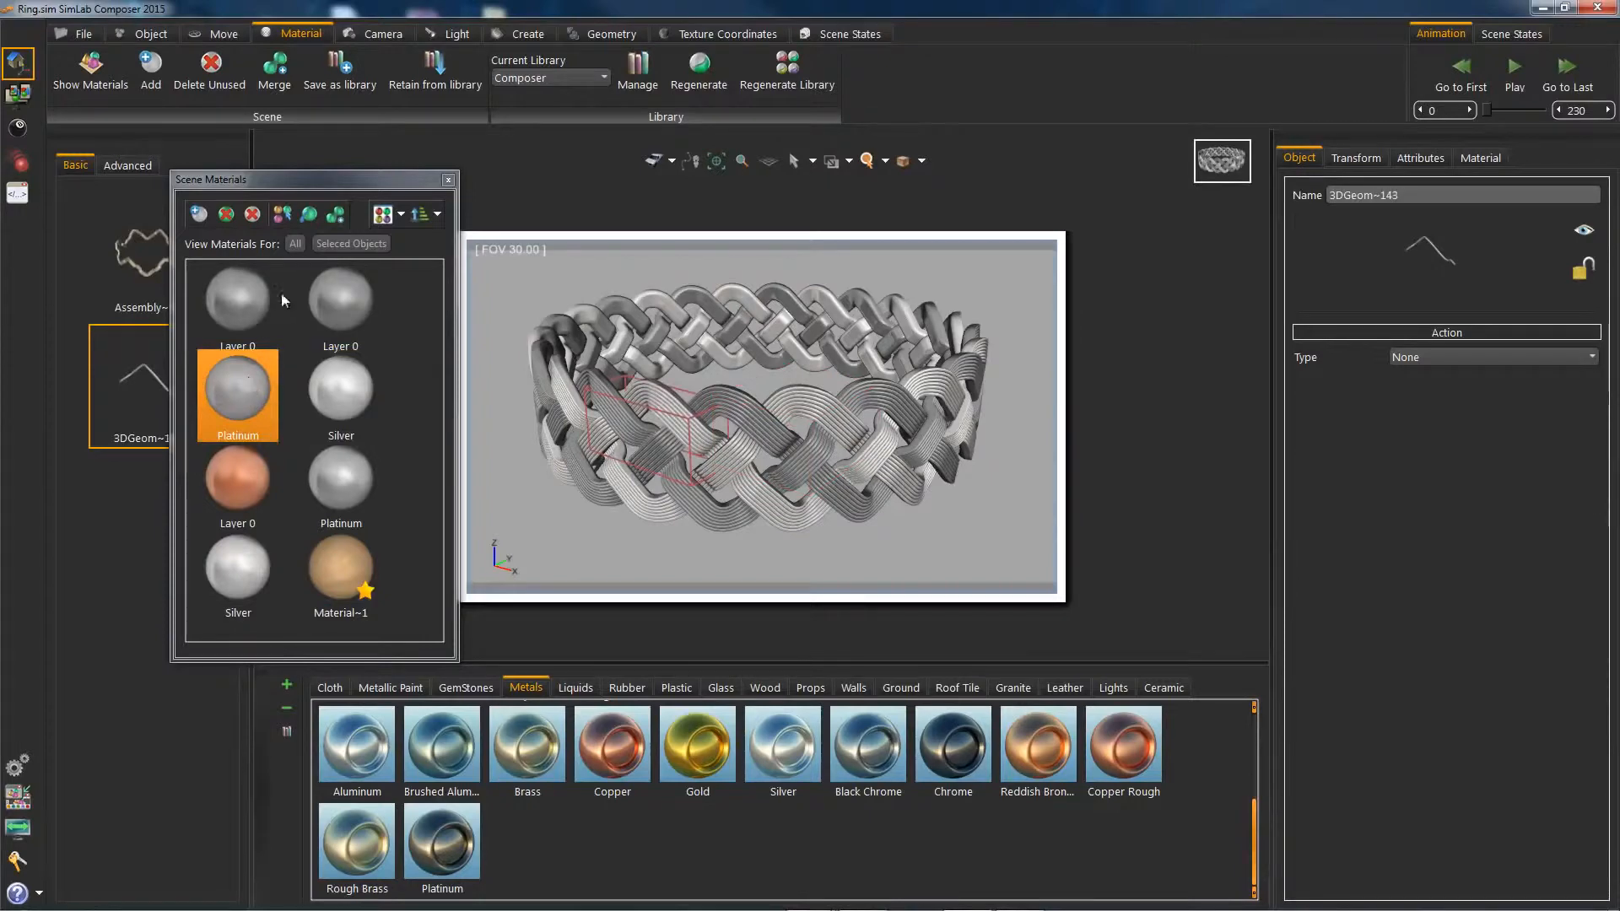
pyautogui.click(282, 216)
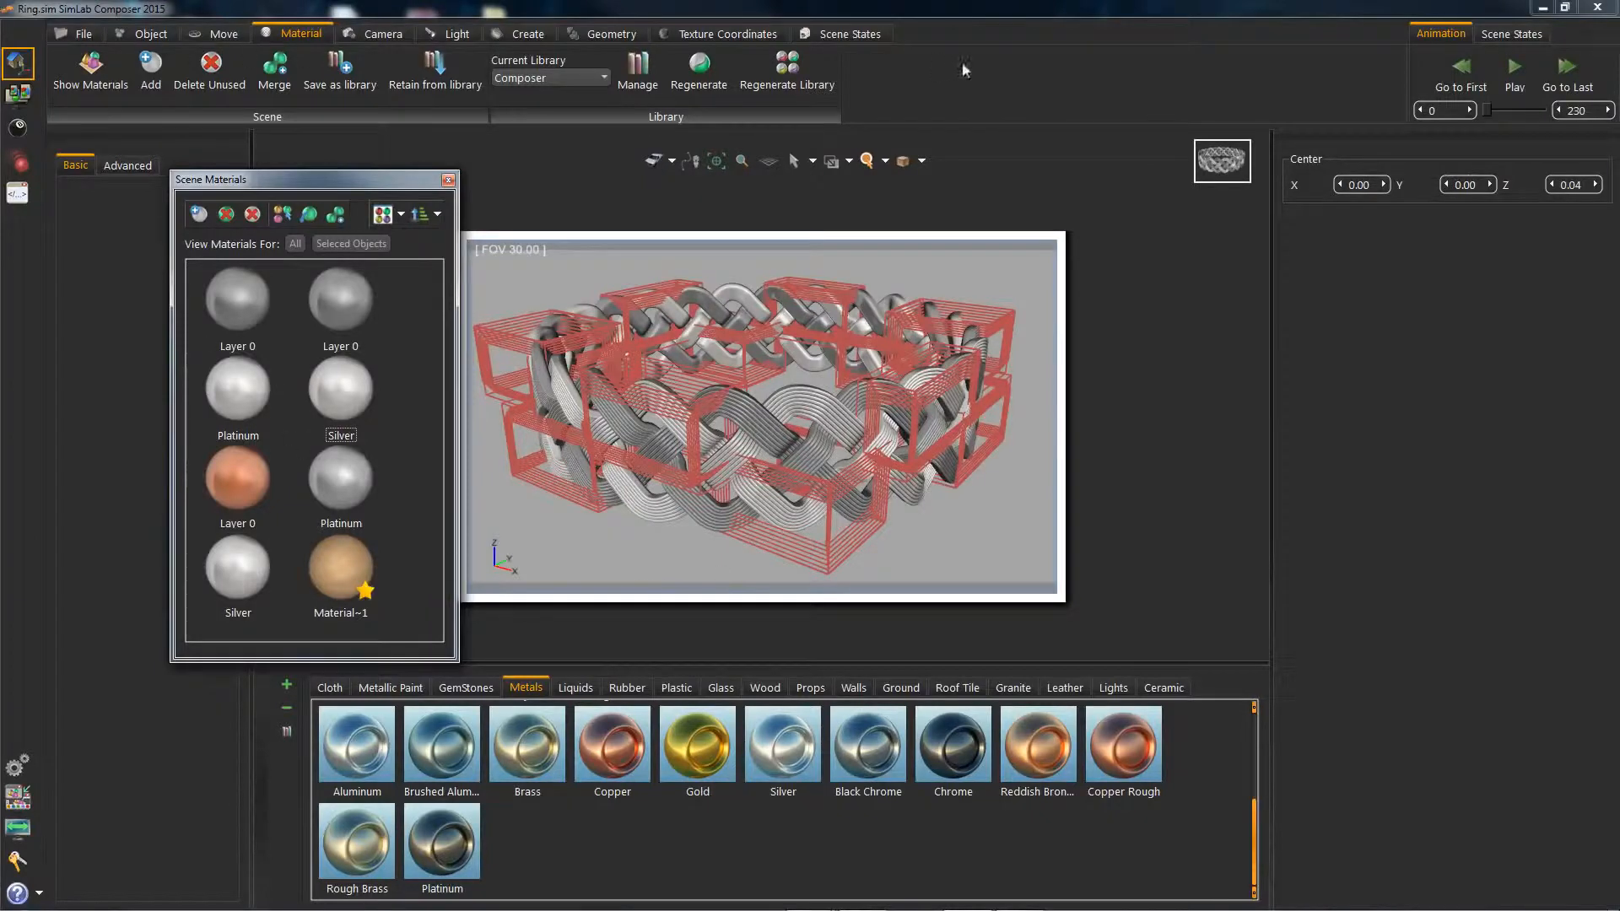
# Try capturing a materials-only scene state from the selected Platinum strands, and delete that state.
pyautogui.click(849, 34)
pyautogui.click(135, 69)
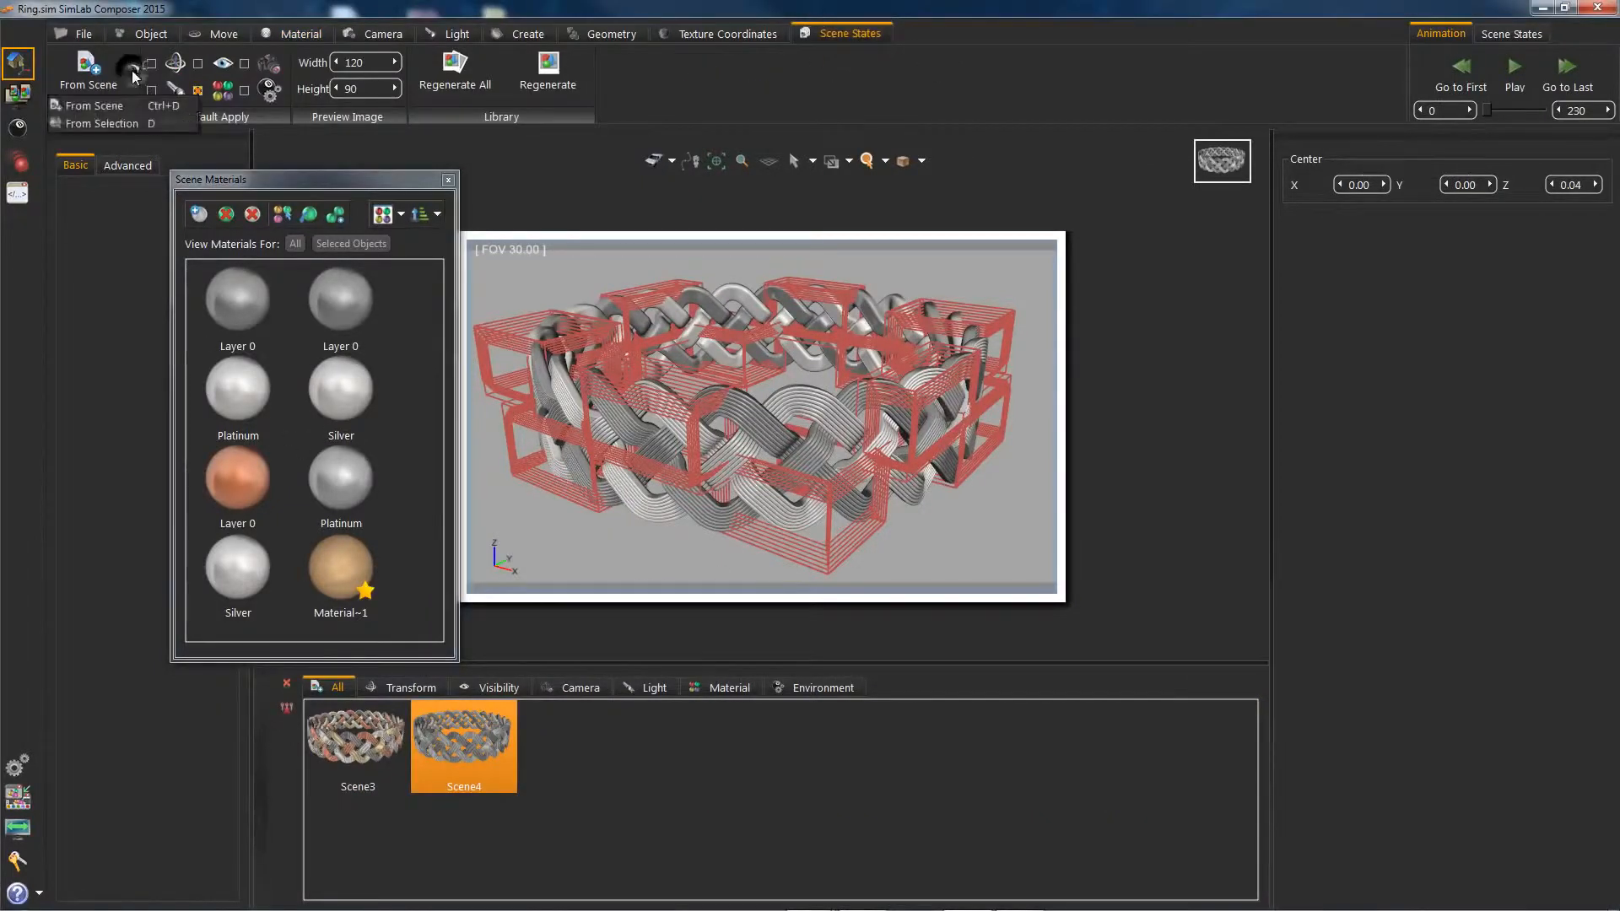
pyautogui.click(169, 123)
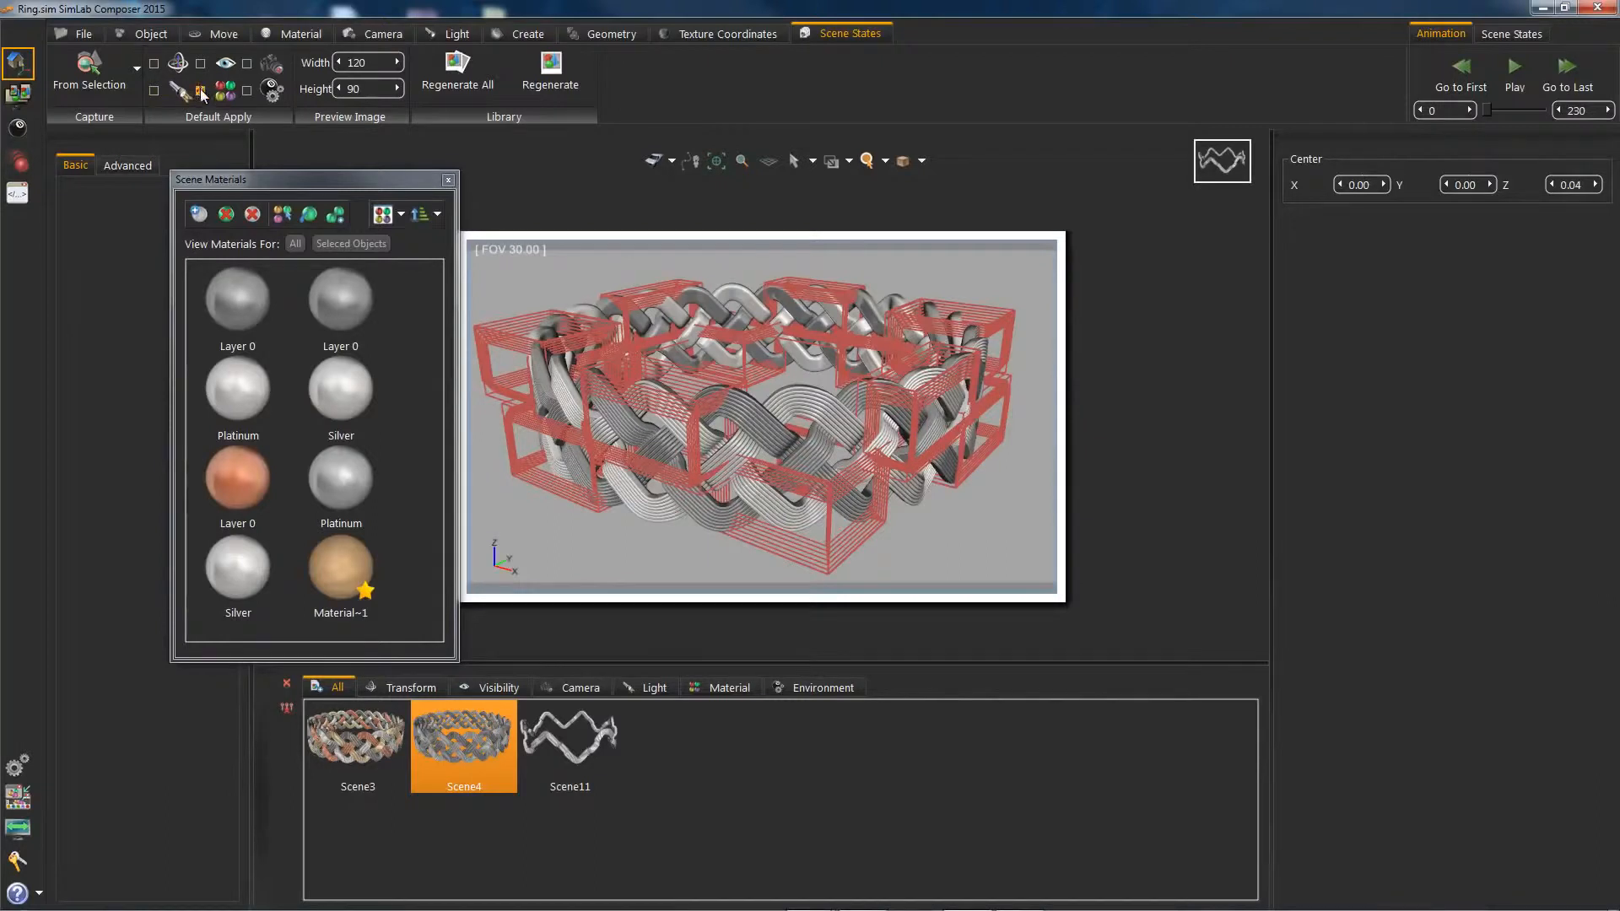
pyautogui.click(595, 748)
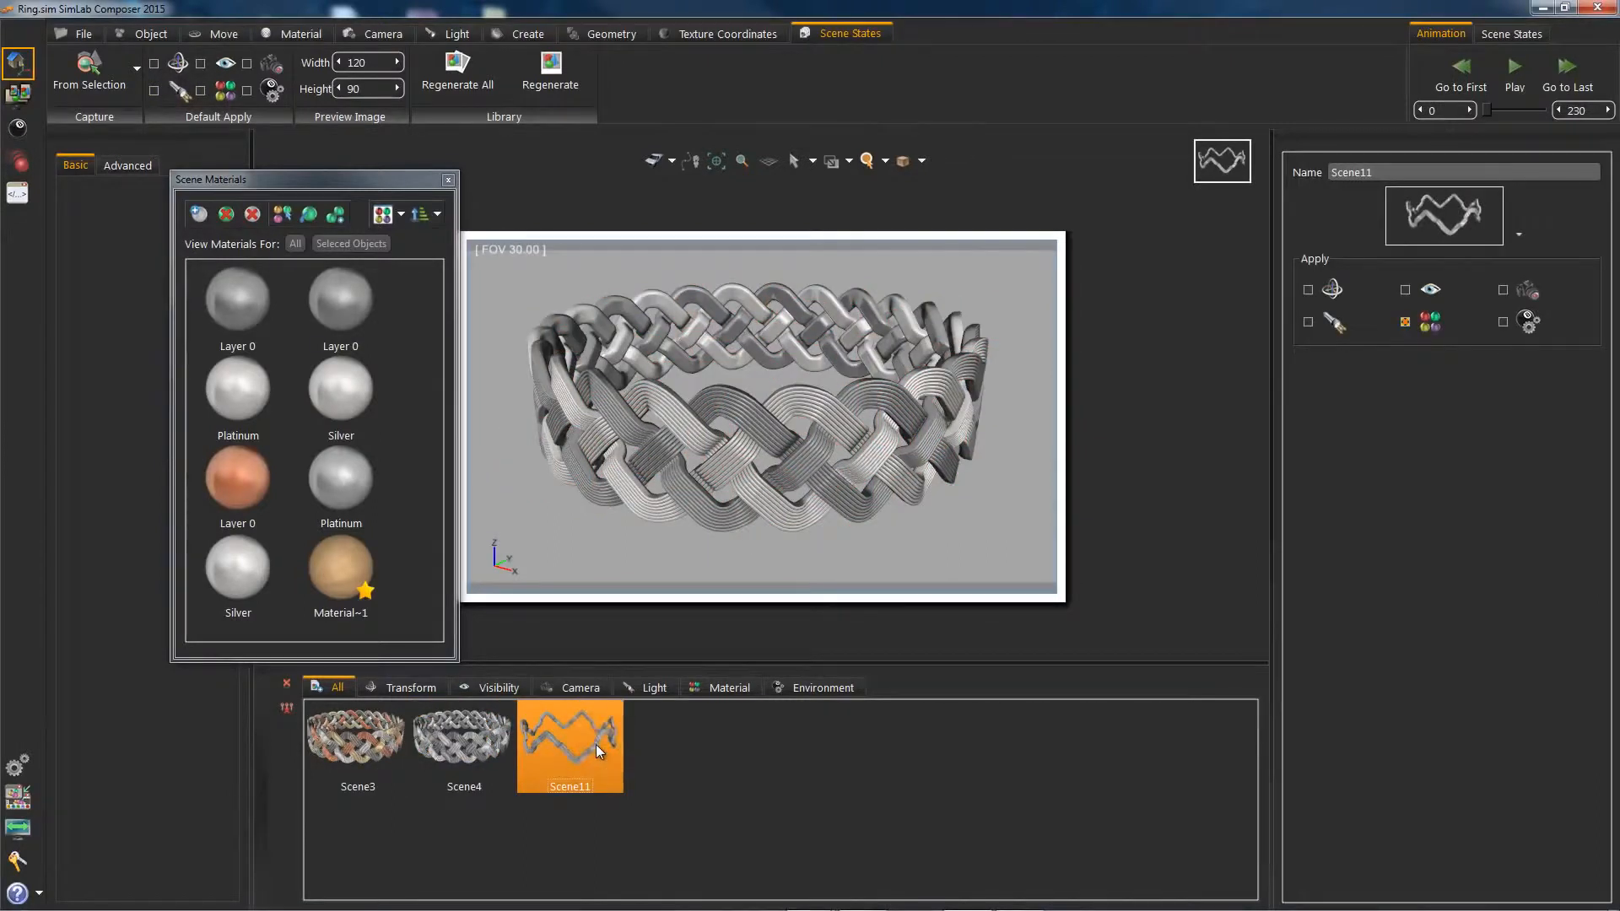
pyautogui.press('Delete')
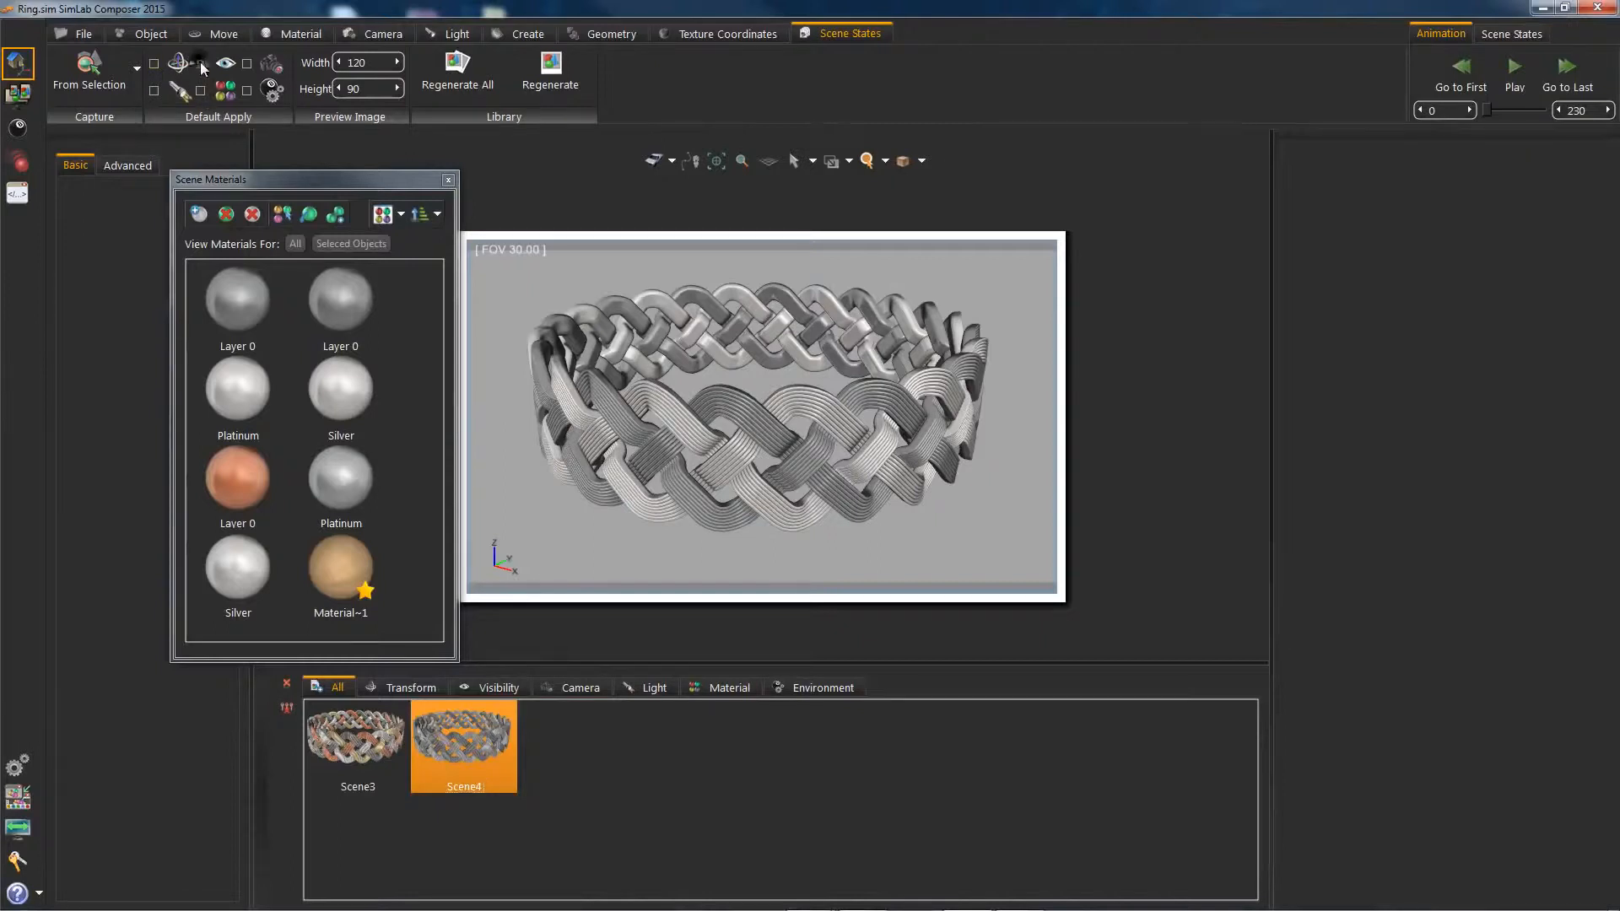
# Reselect all objects that use the light Platinum material and capture a visibility-only scene state from the selection.
pyautogui.click(238, 390)
pyautogui.click(282, 213)
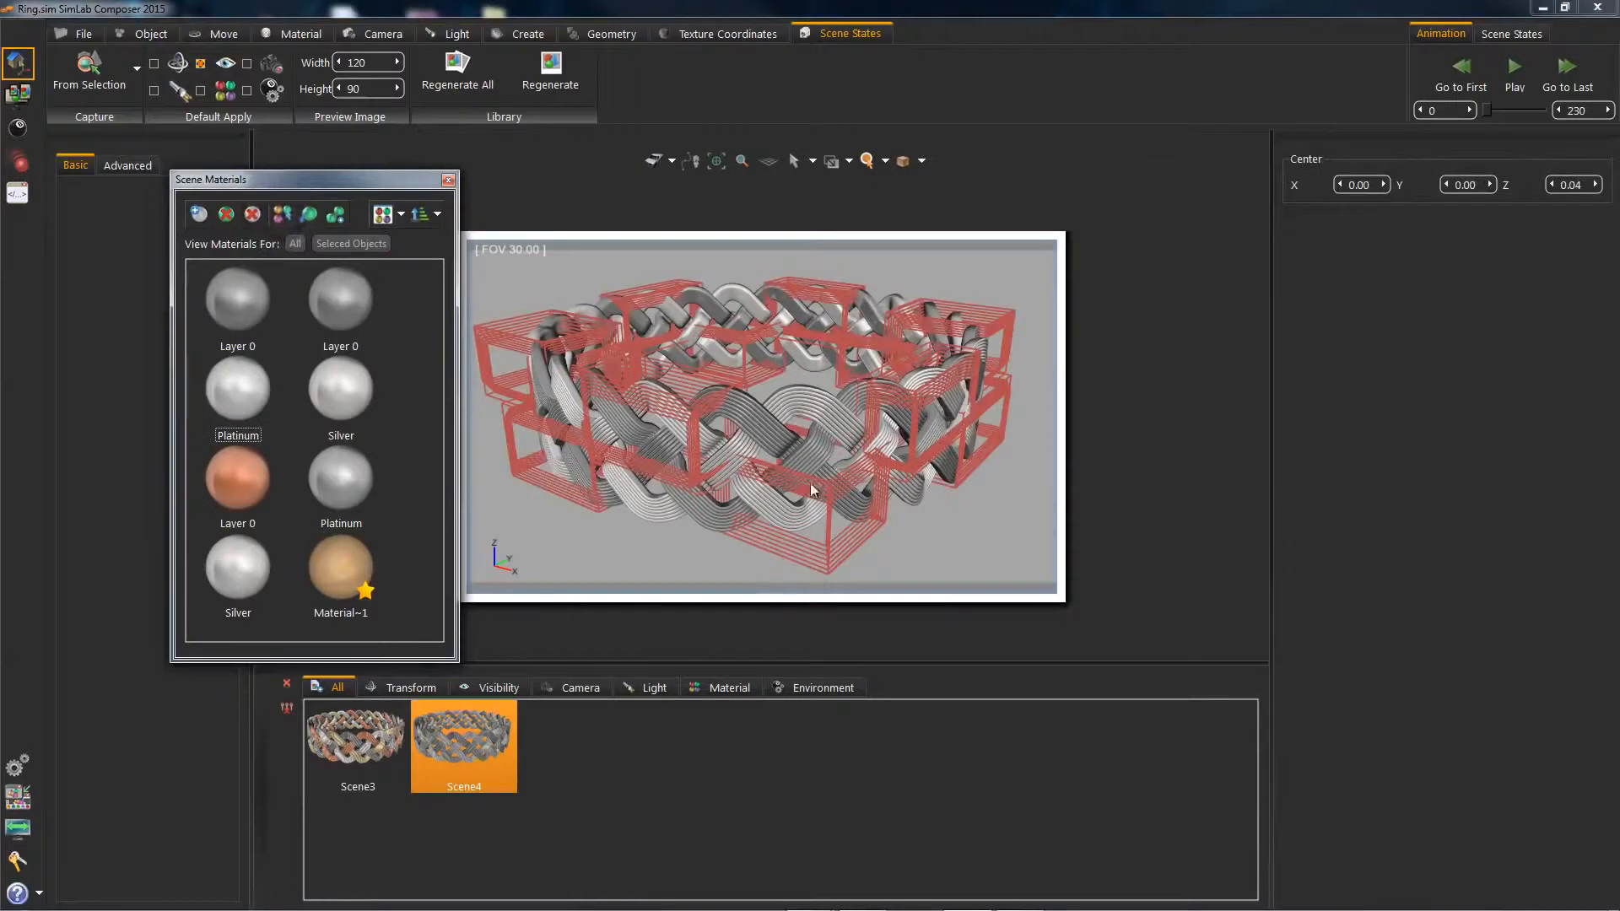
pyautogui.click(88, 69)
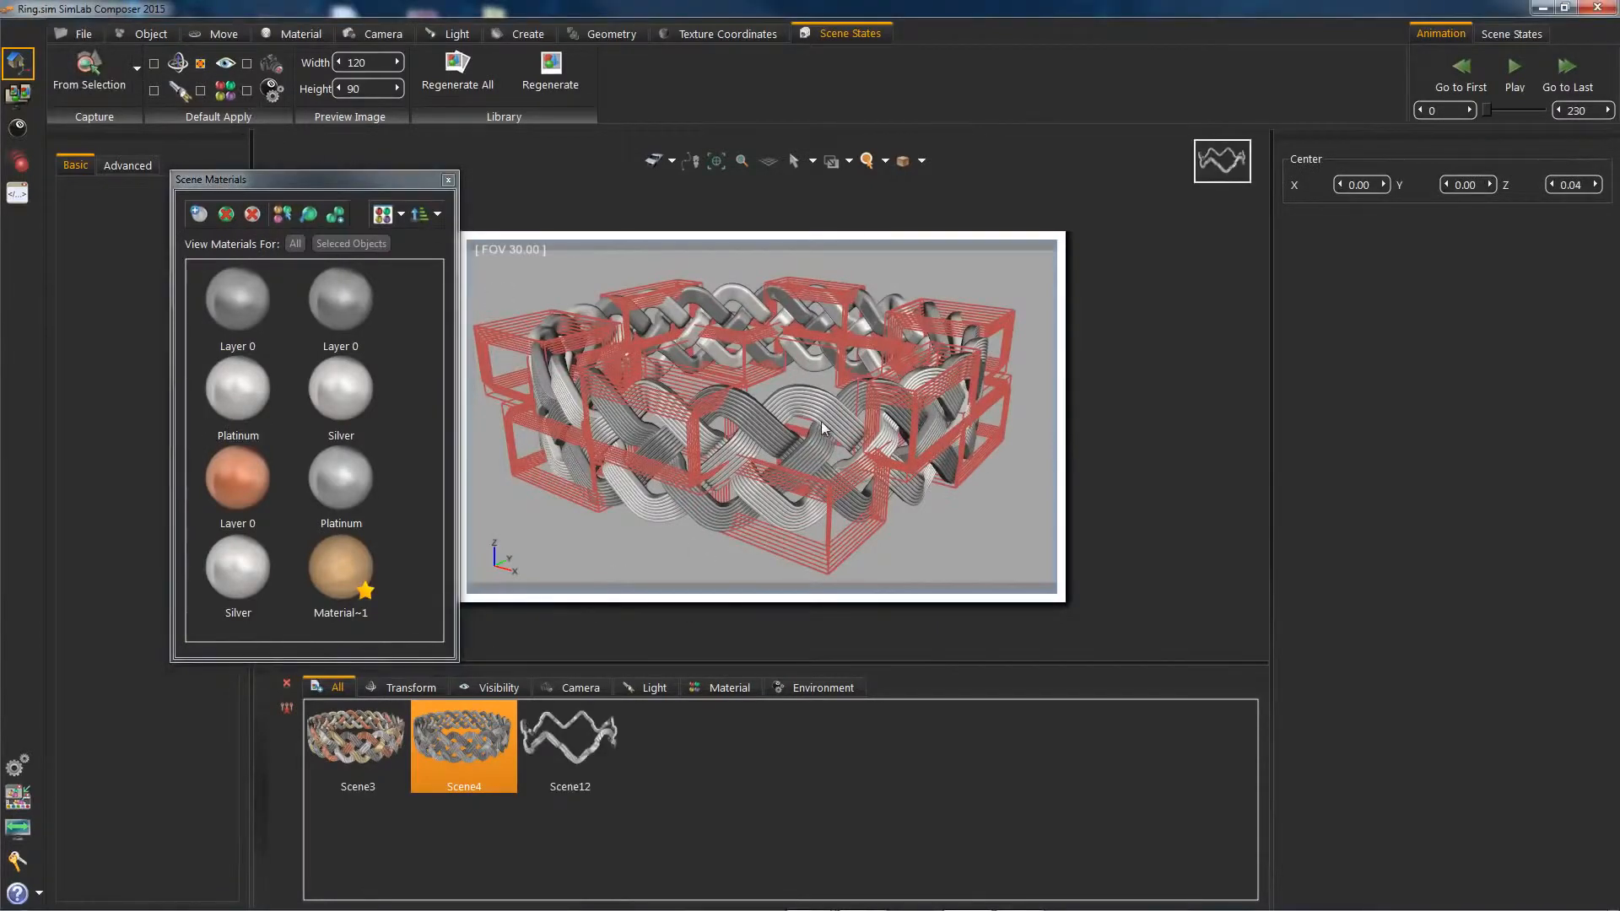
# Hide the selected Platinum strands of the ring.
pyautogui.click(213, 34)
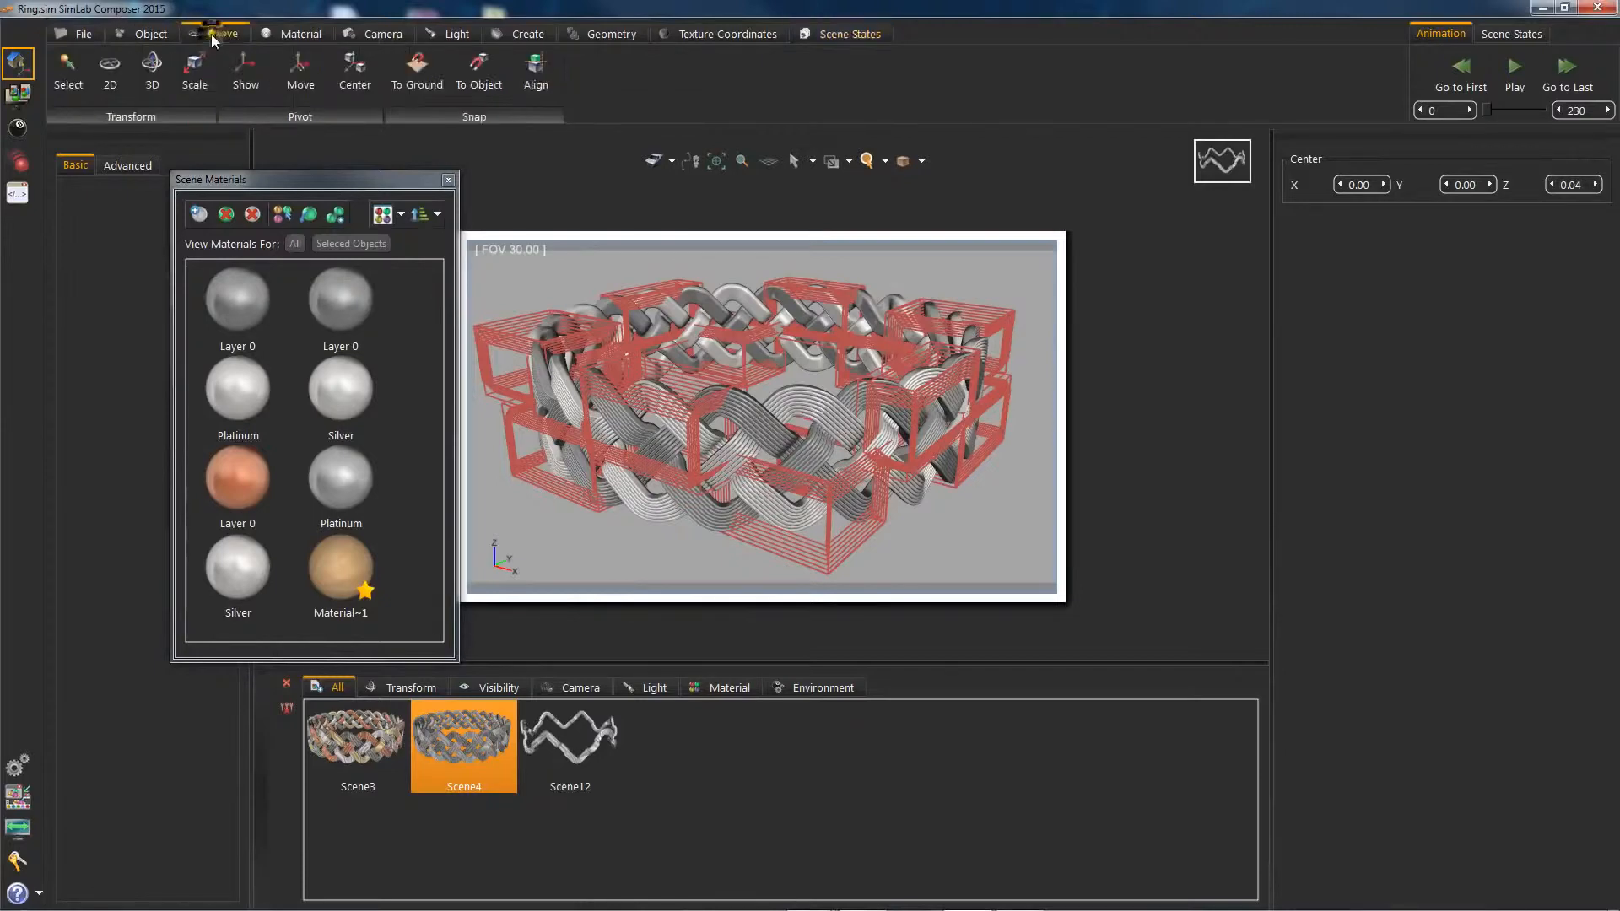
pyautogui.click(162, 32)
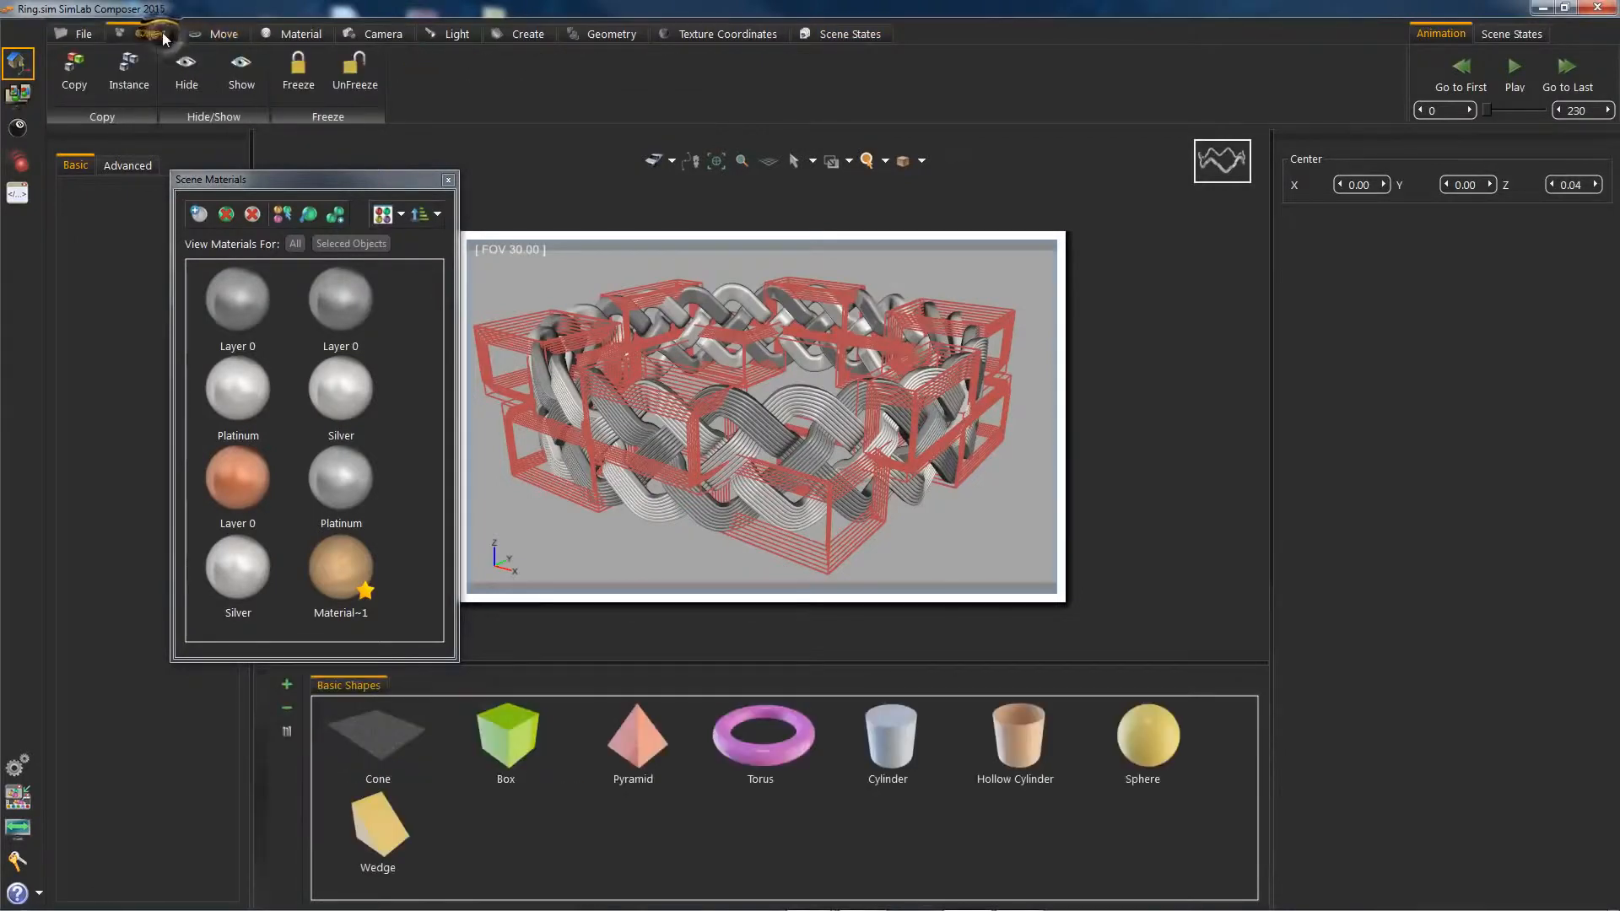
pyautogui.click(183, 75)
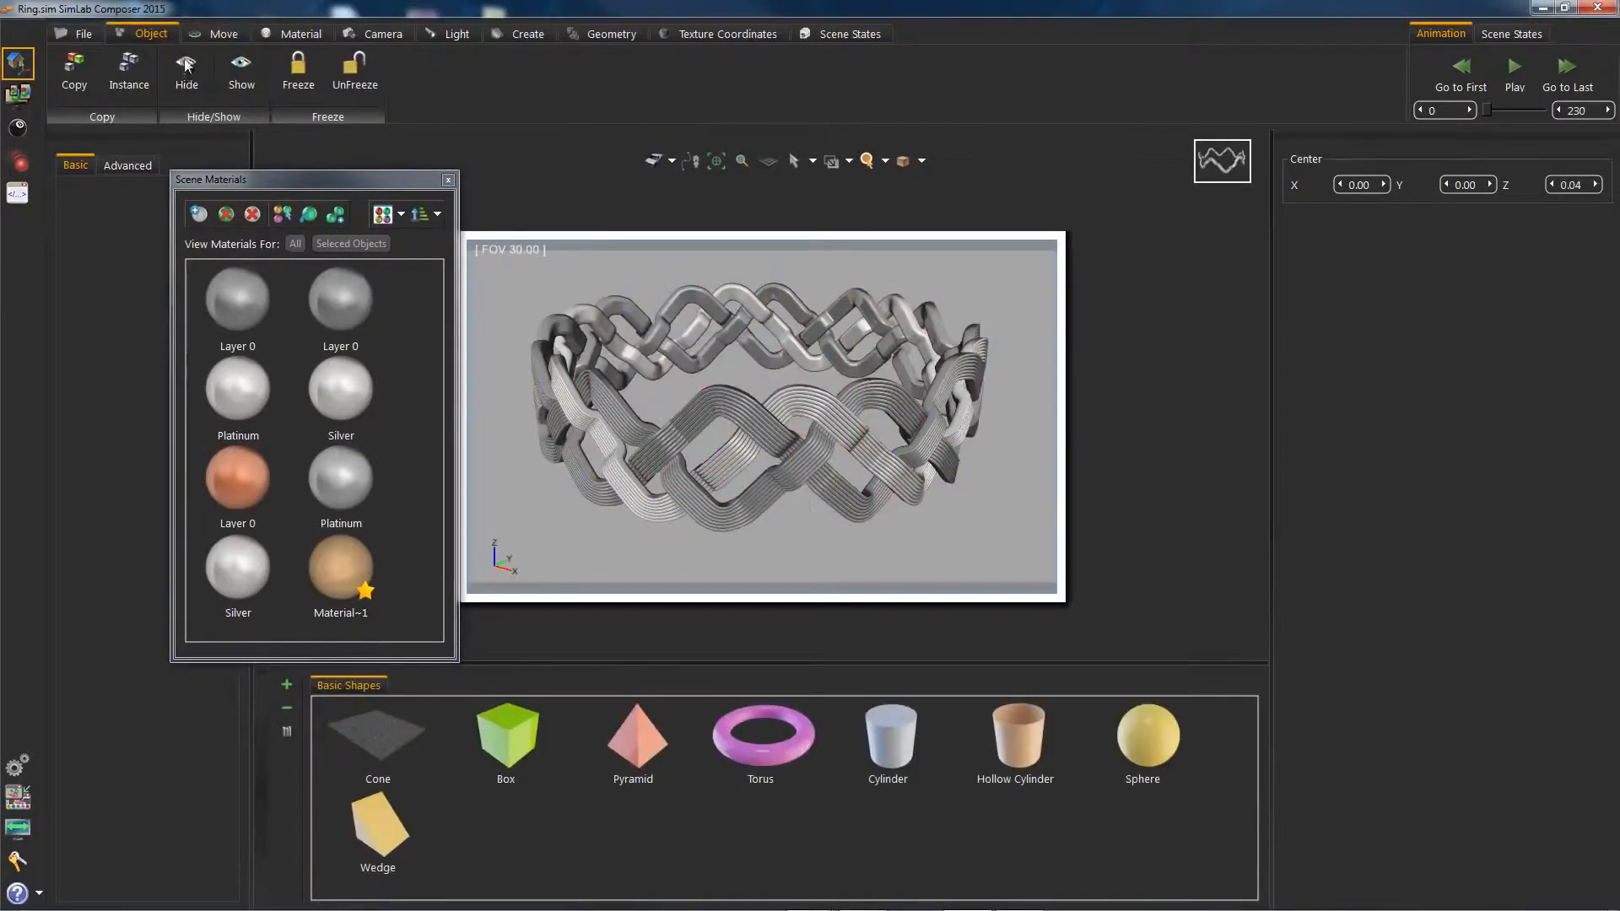
# Capture a visibility-only scene state from the selected strands while they are hidden.
pyautogui.click(850, 34)
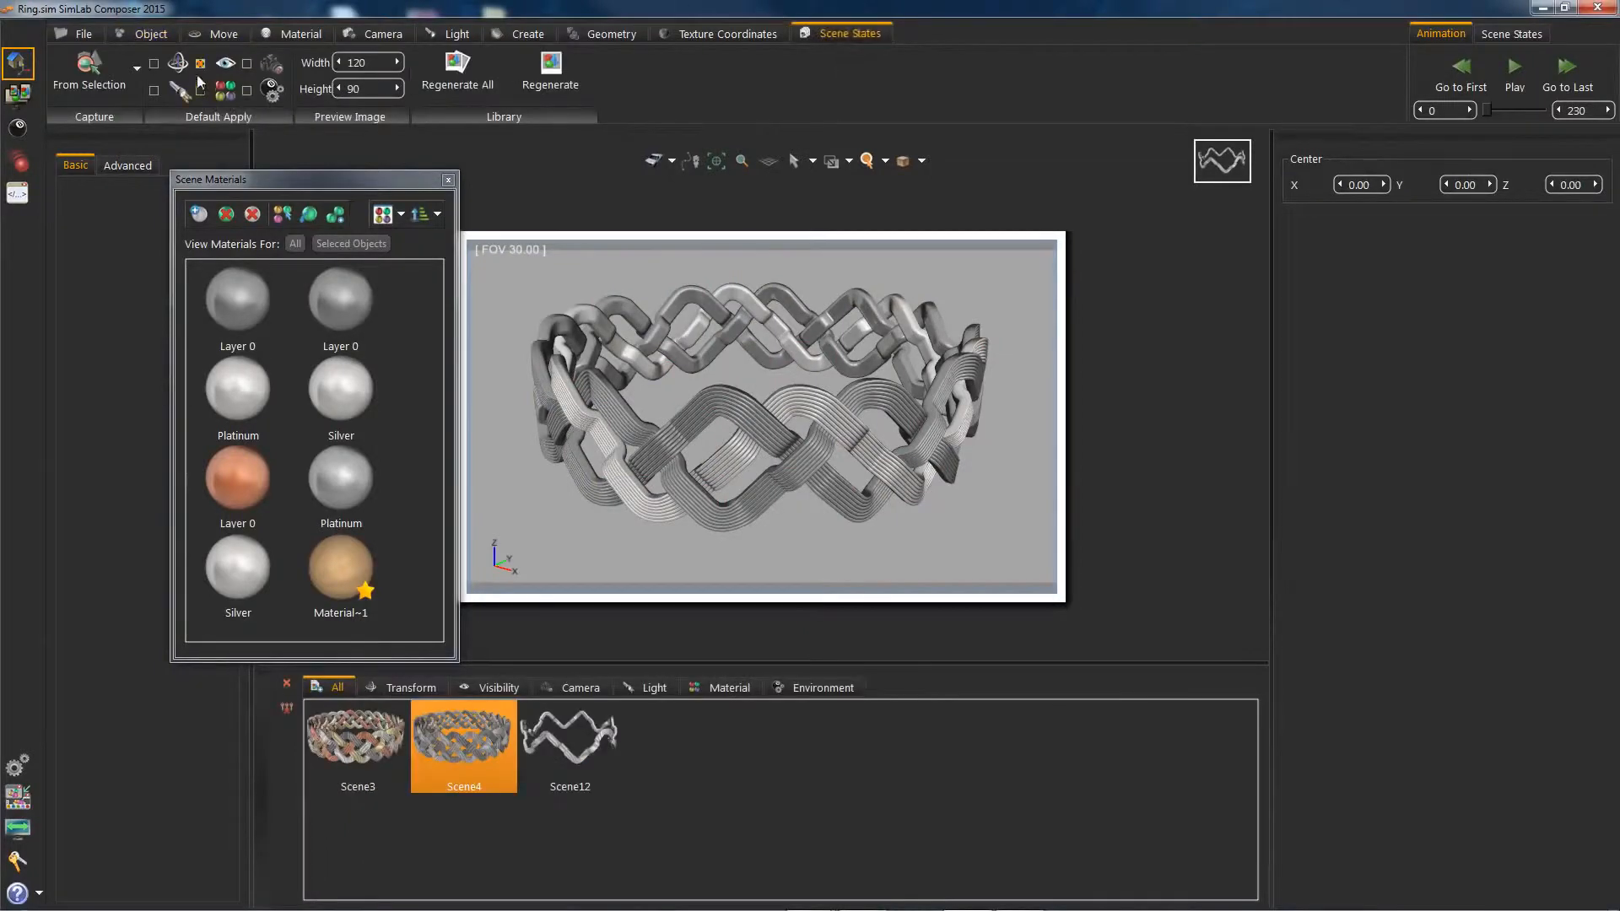
pyautogui.click(93, 76)
# Apply the Scene3, Scene12, Scene13 and Scene4 states in turn to check the material and visibility switching.
pyautogui.doubleClick(361, 721)
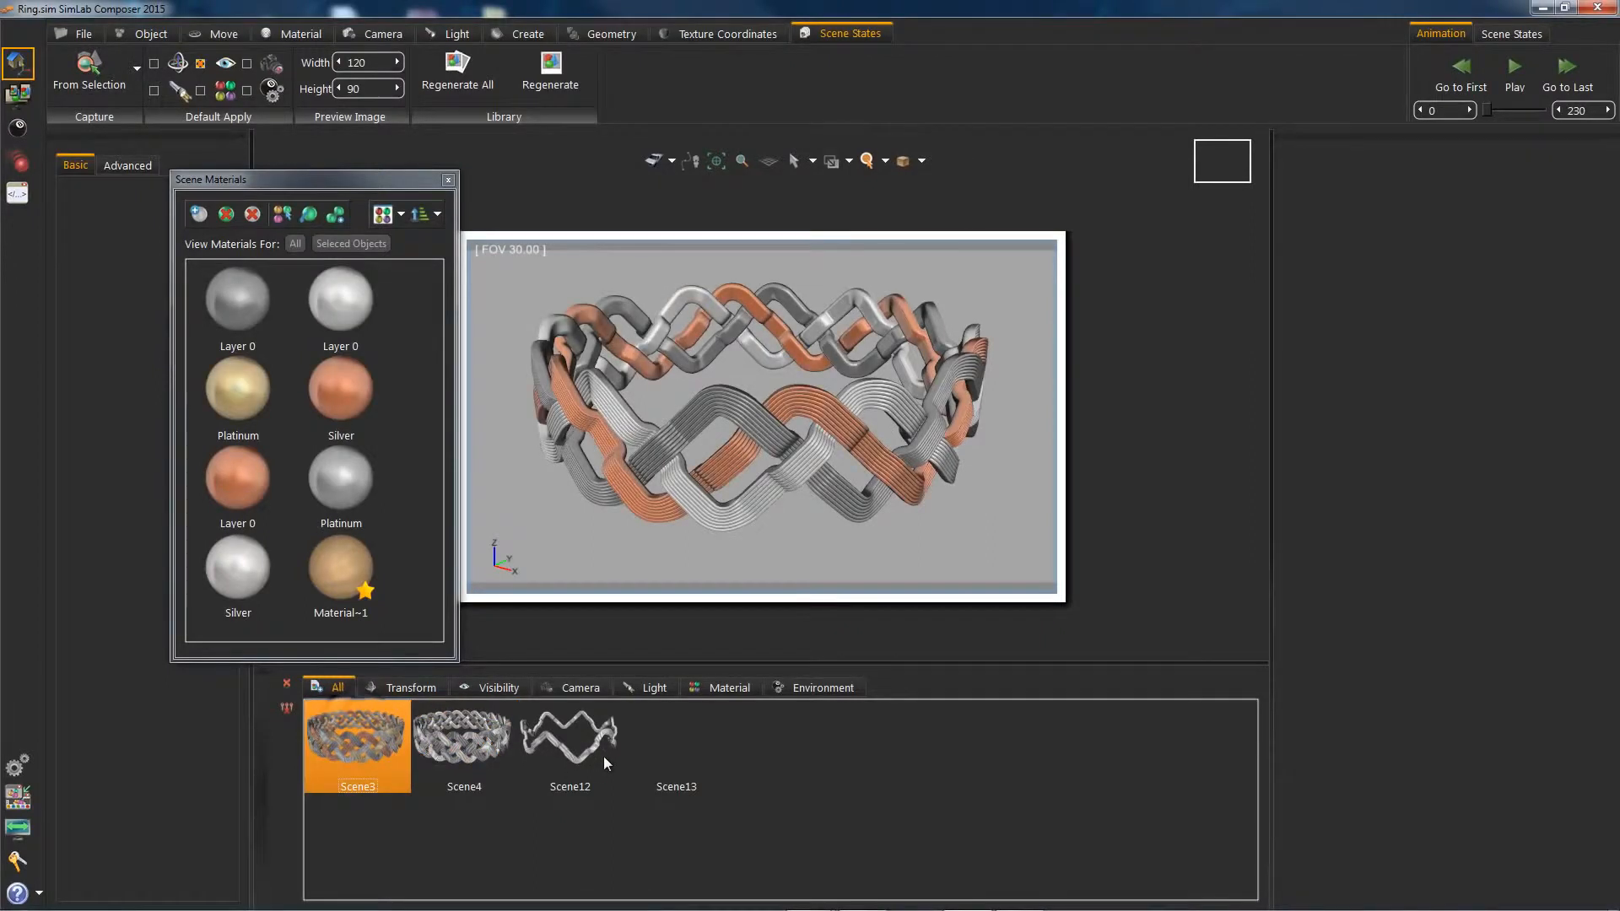
pyautogui.doubleClick(582, 741)
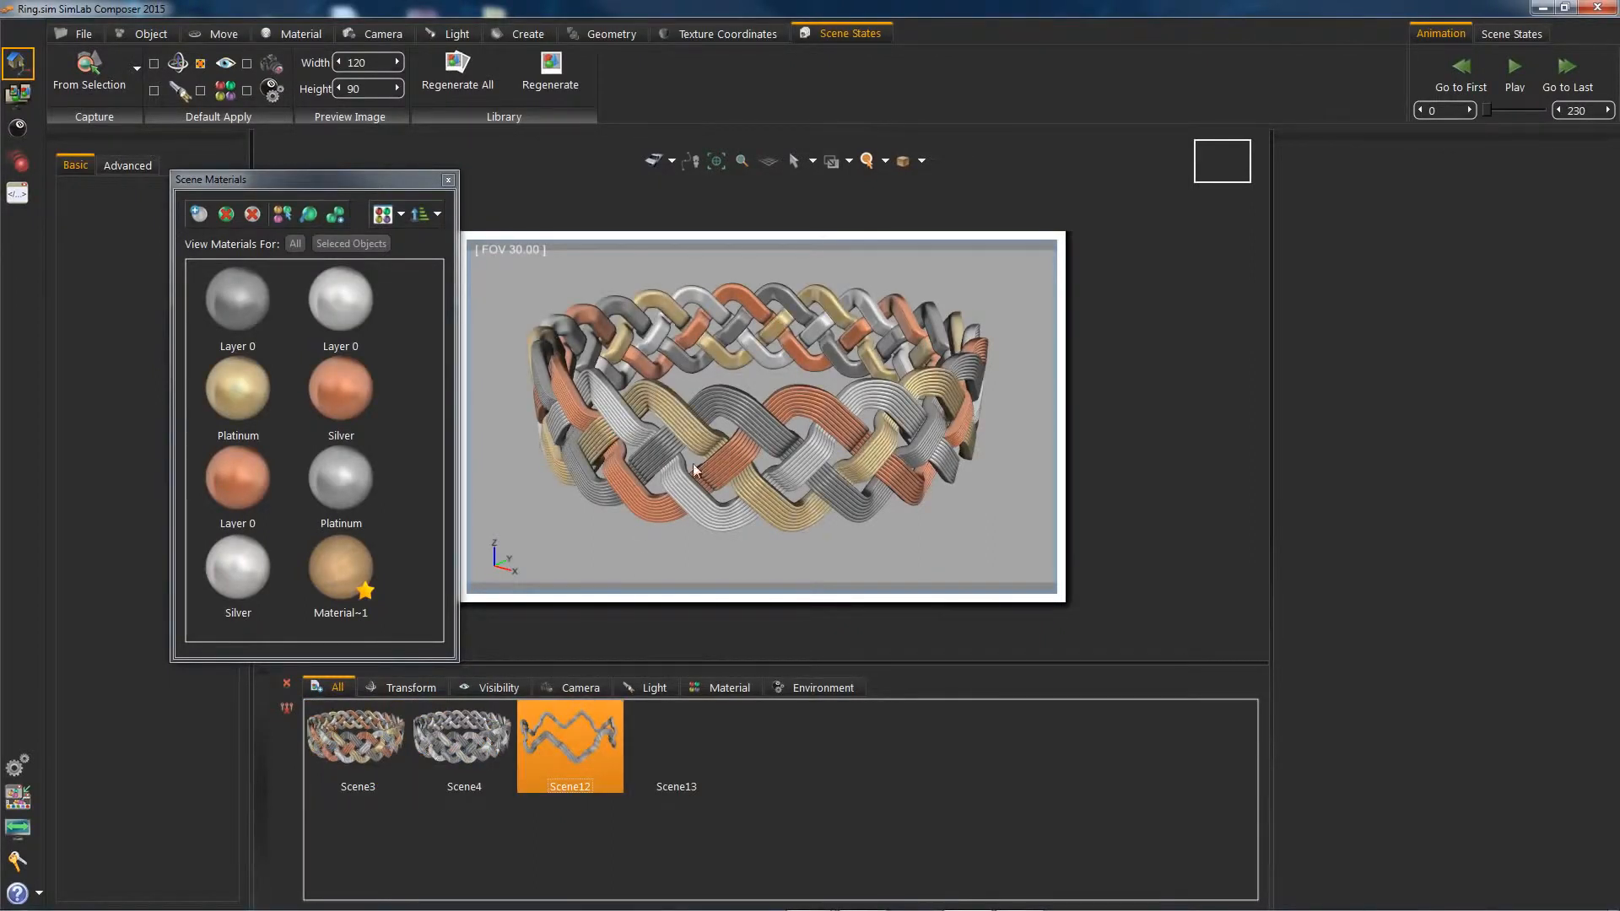
pyautogui.doubleClick(670, 723)
pyautogui.doubleClick(469, 731)
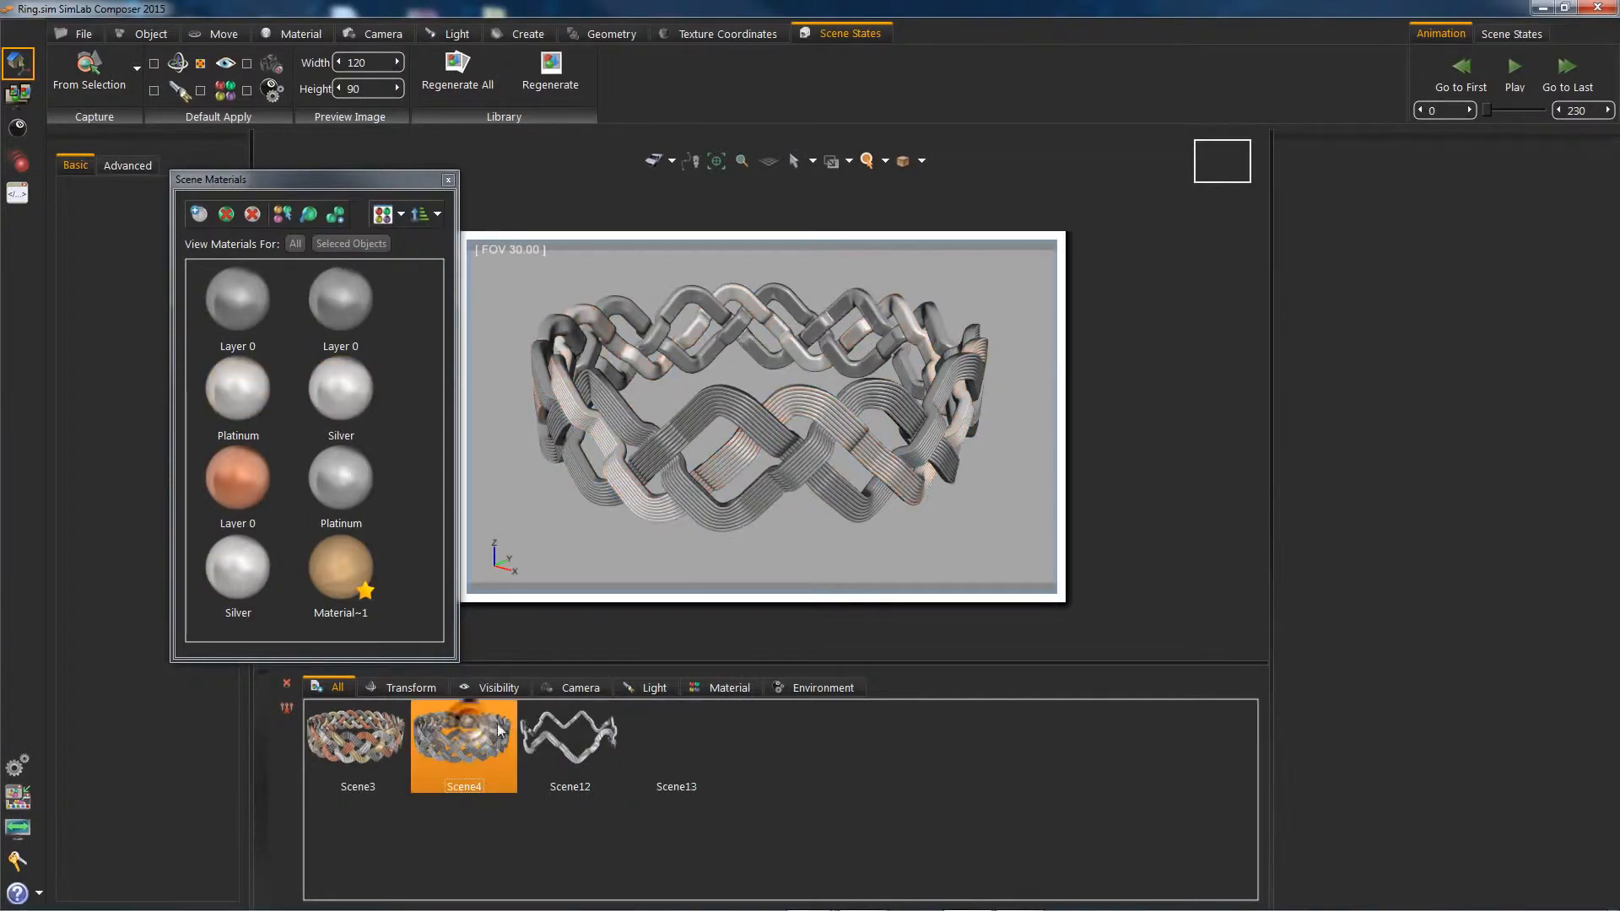
pyautogui.doubleClick(600, 734)
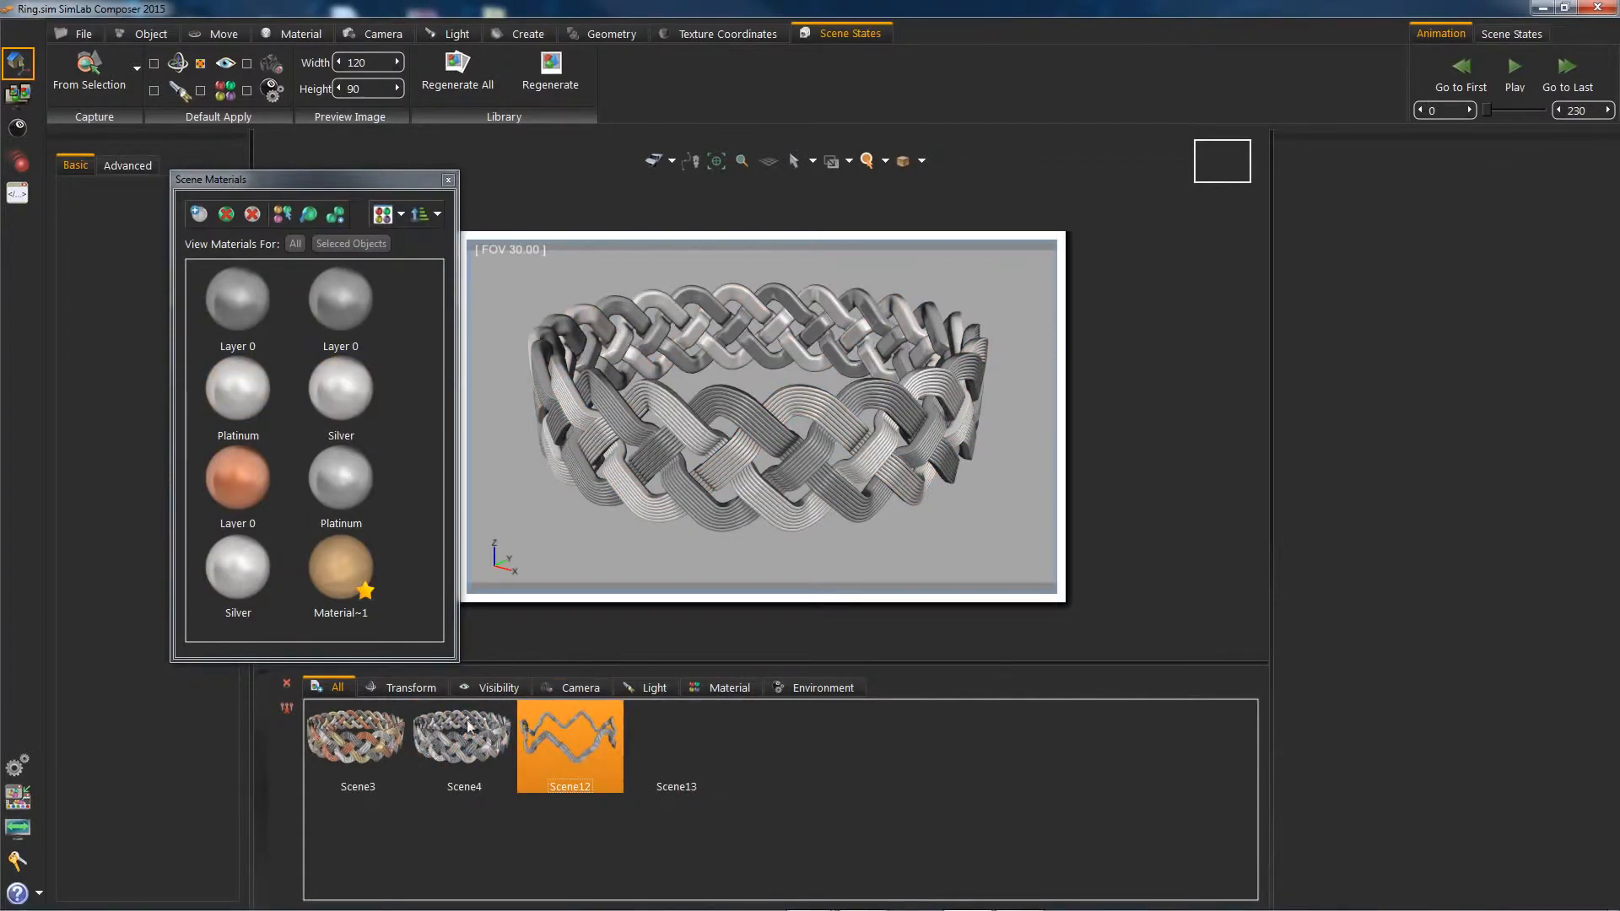
pyautogui.doubleClick(354, 740)
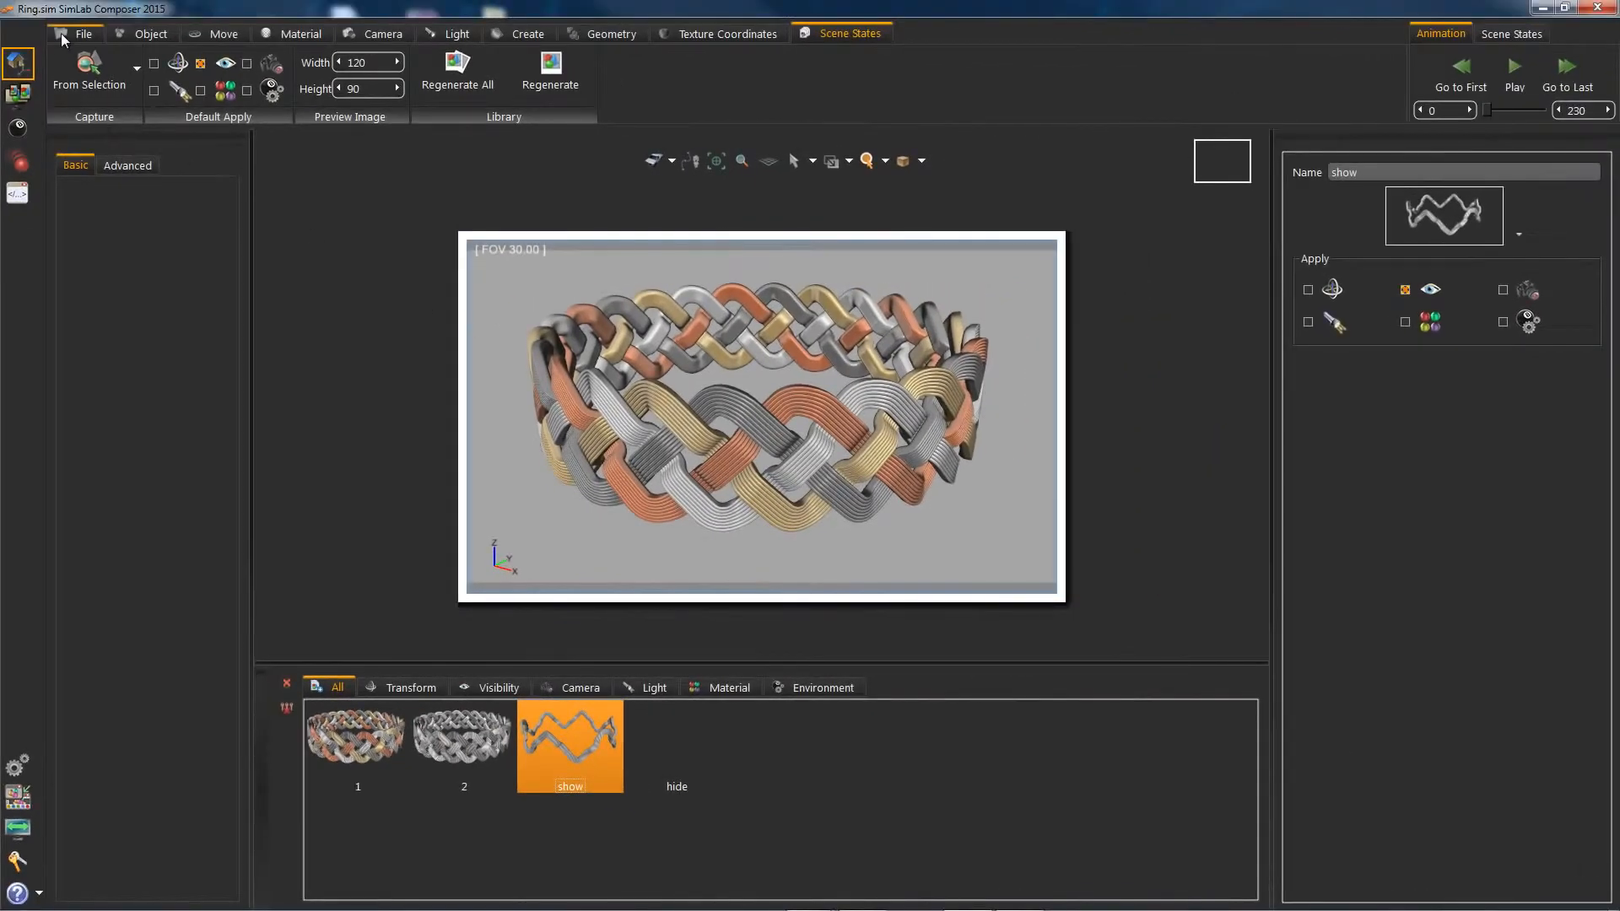
# Open the 3D PDF export settings and choose the Abstract_03_600X480 template.
pyautogui.click(61, 33)
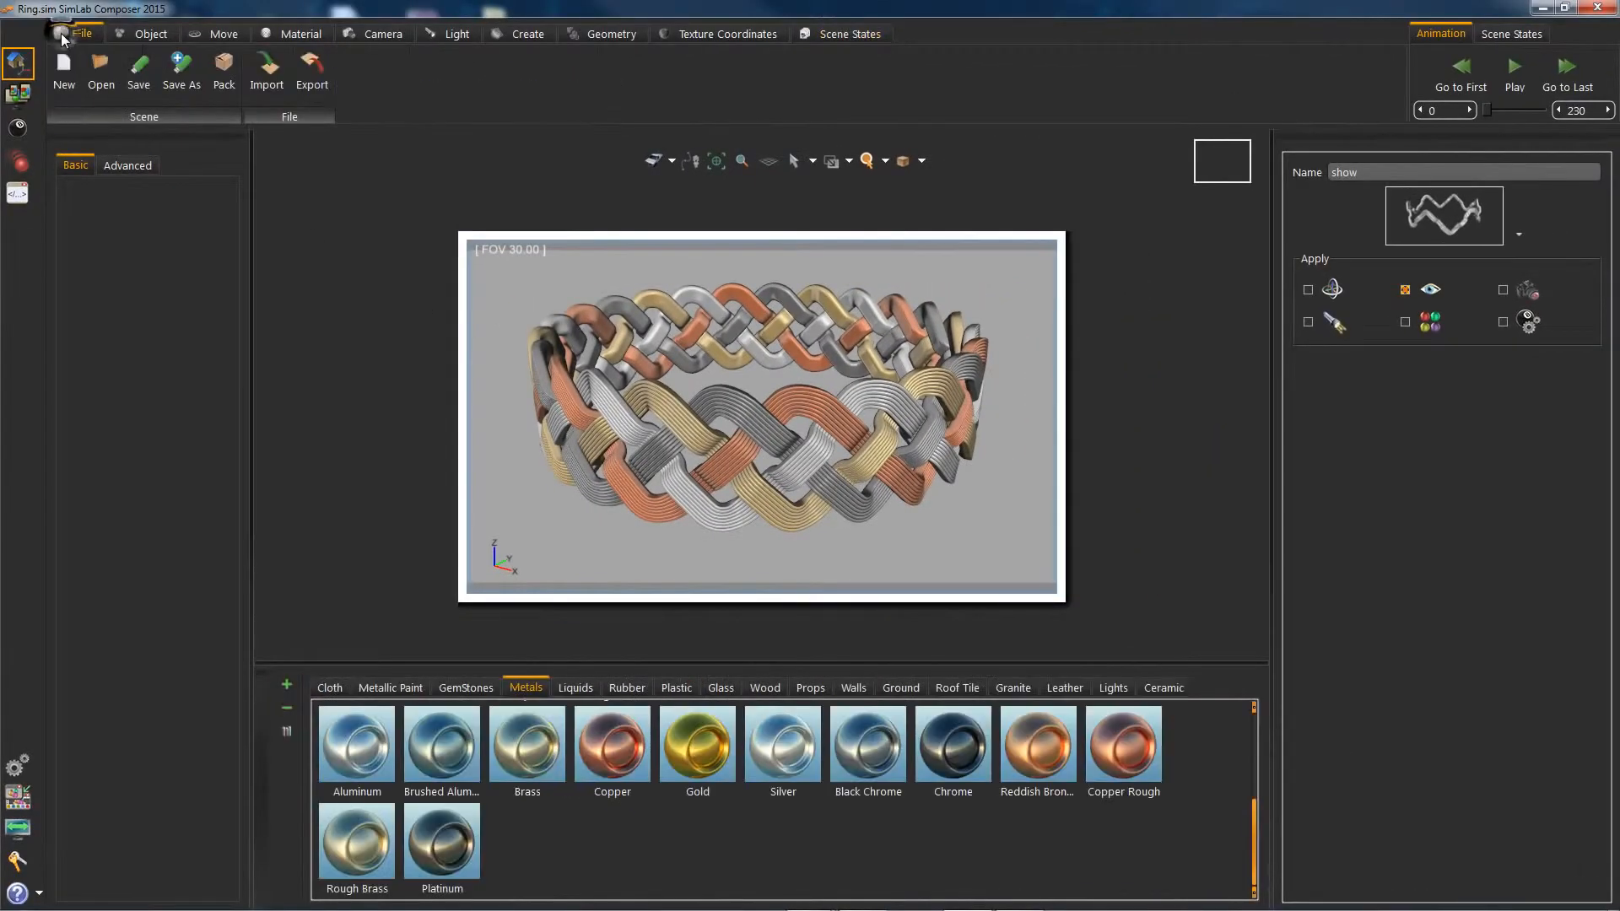
pyautogui.click(17, 93)
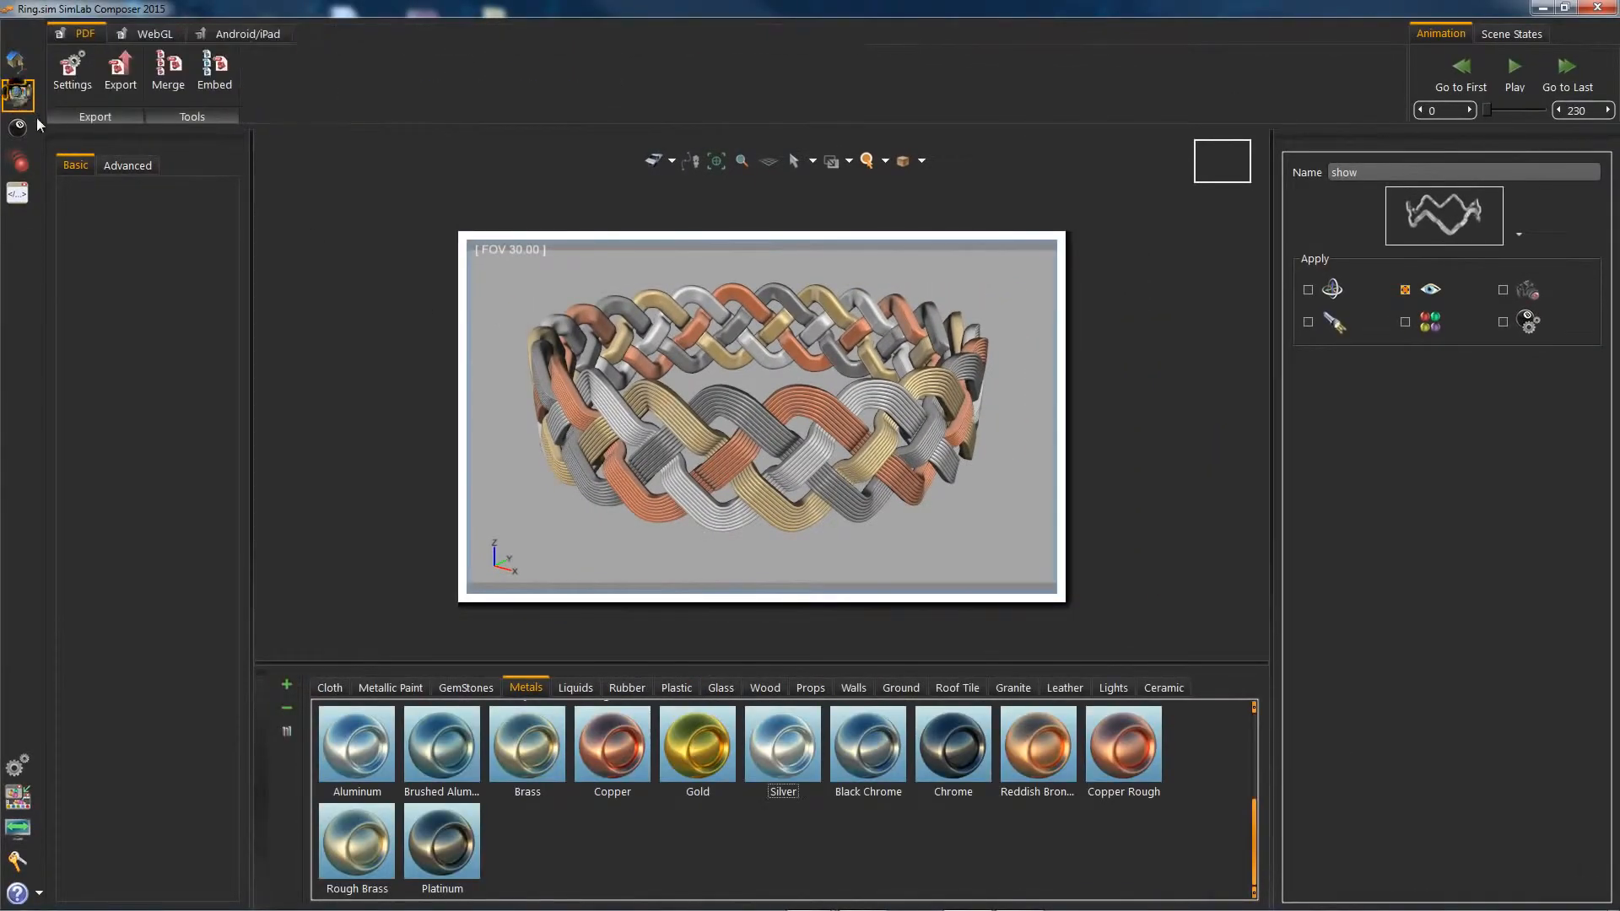
pyautogui.click(67, 76)
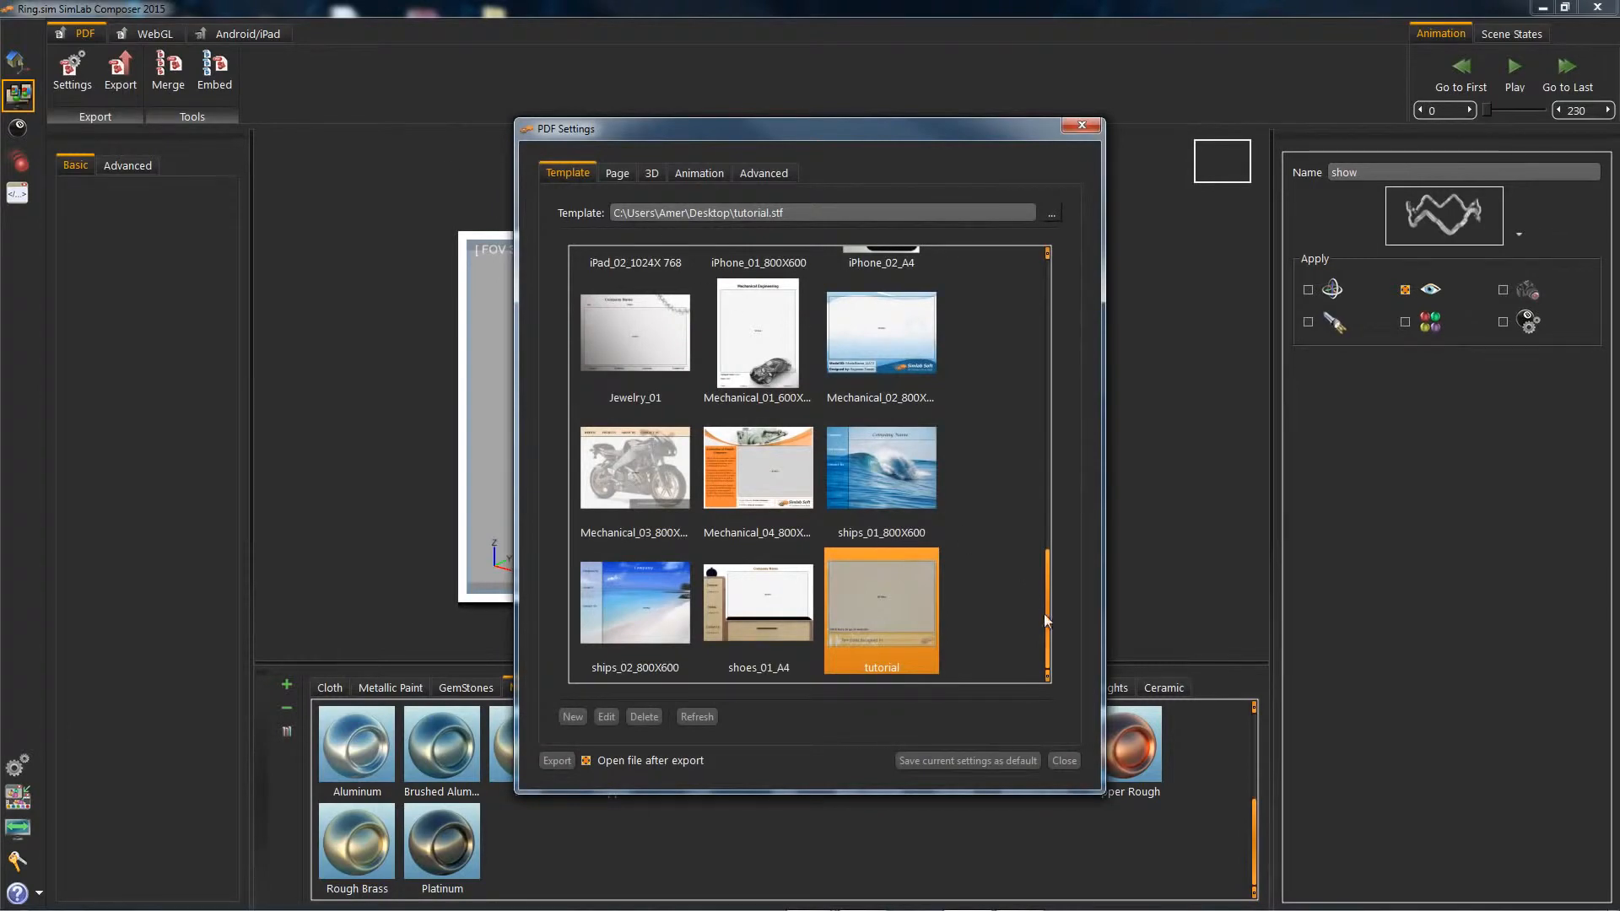
pyautogui.click(1047, 601)
pyautogui.moveTo(1046, 566); pyautogui.dragTo(1024, 245)
pyautogui.click(883, 328)
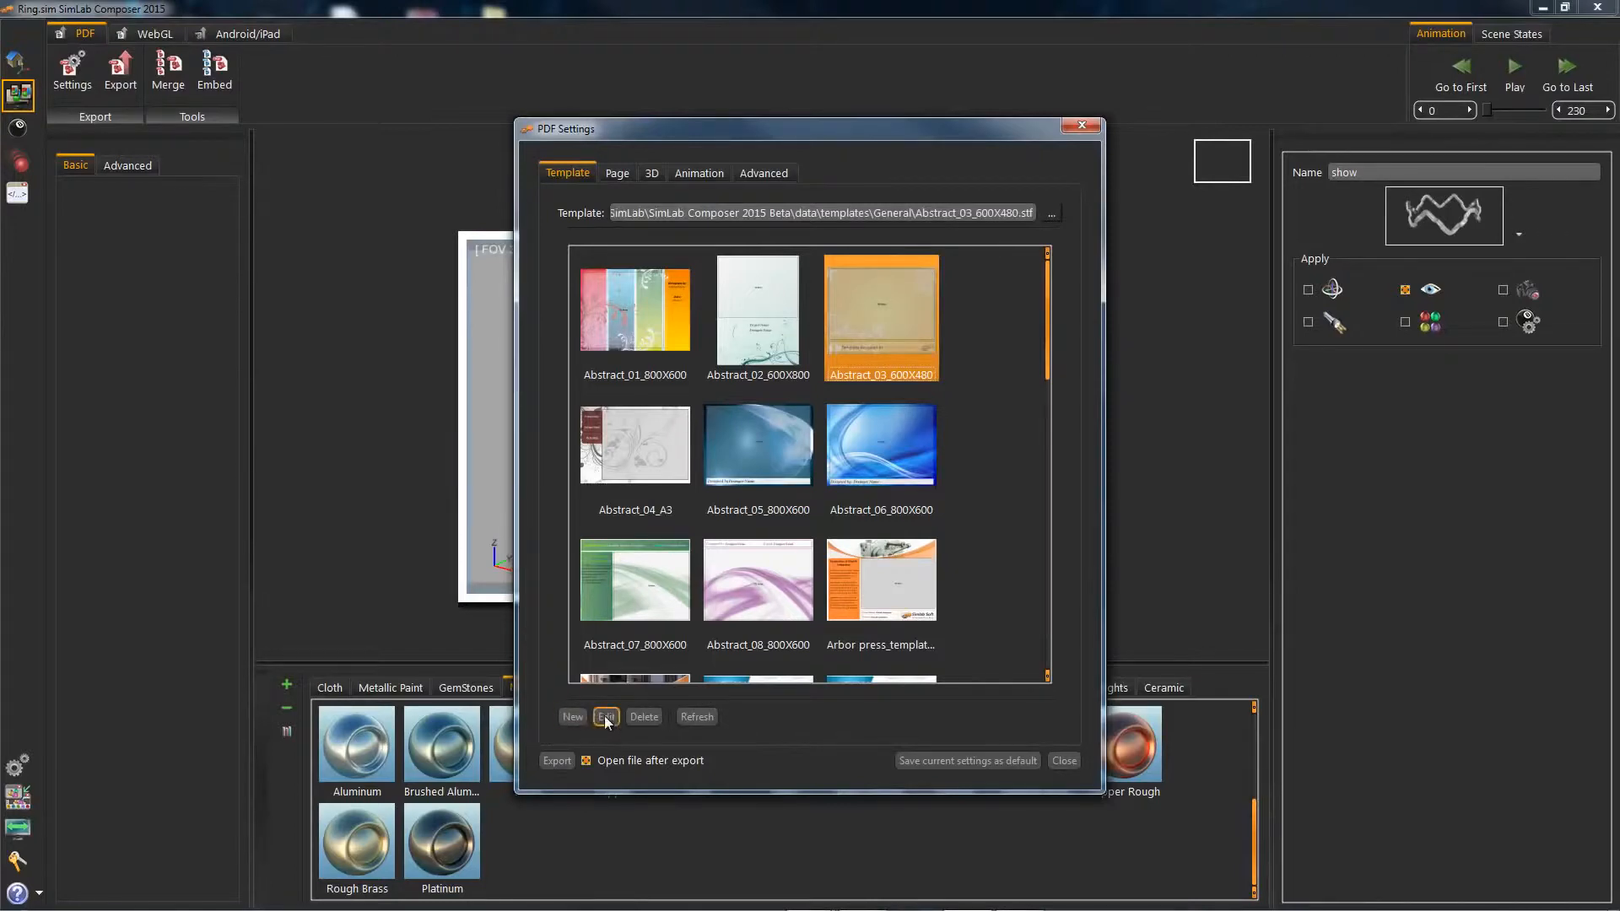
# Review the page, 3D, animation and advanced settings for the PDF export.
pyautogui.click(617, 175)
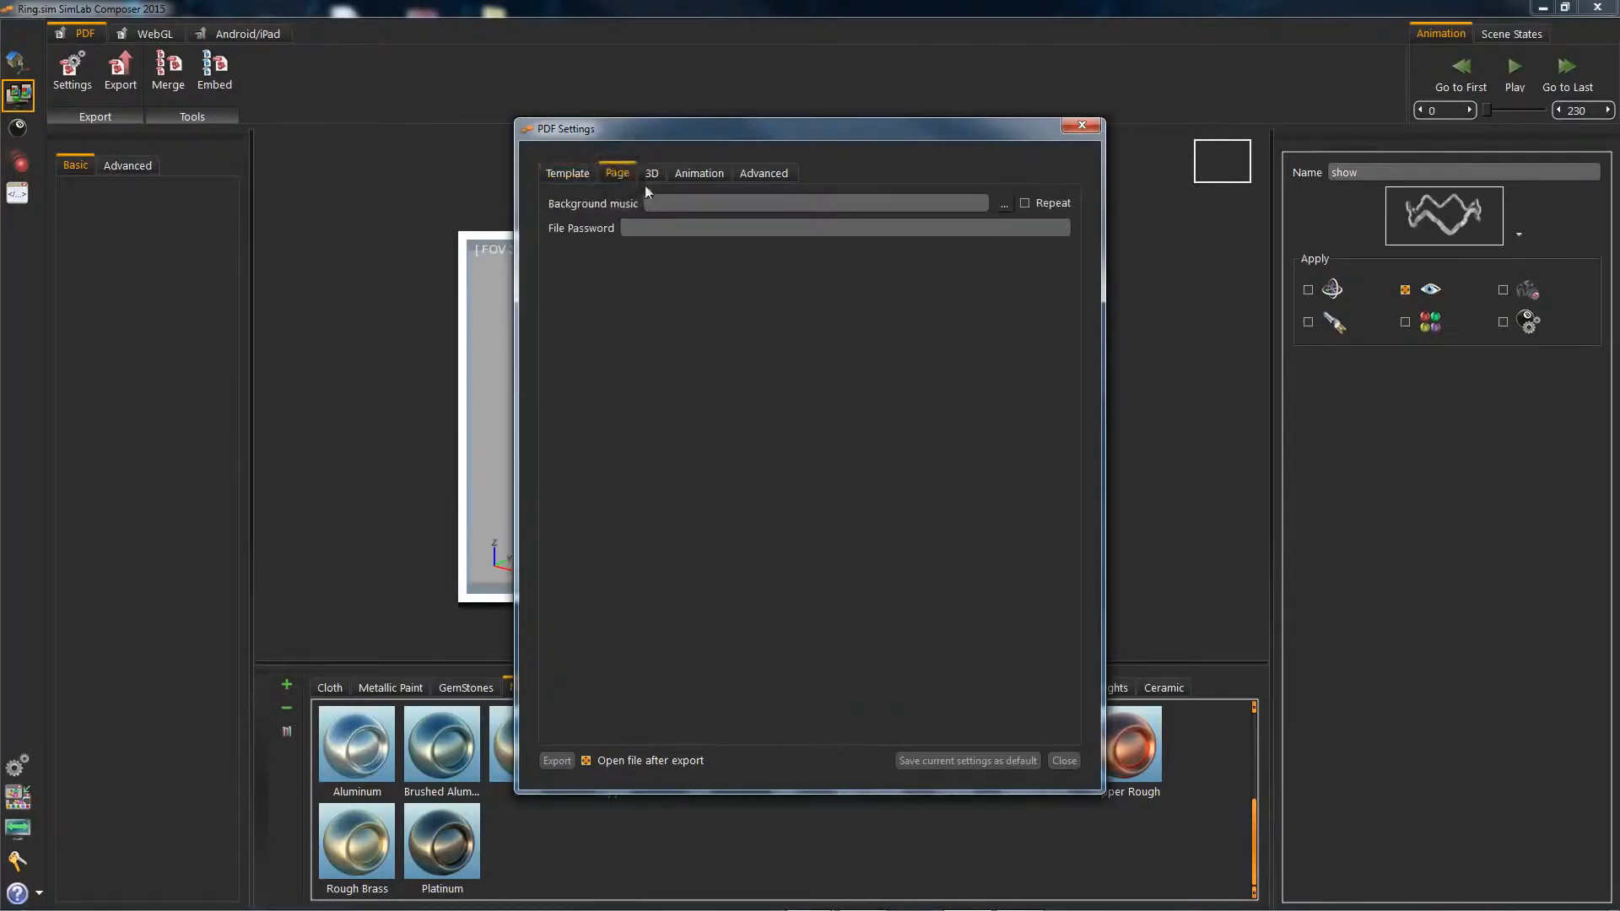
pyautogui.click(649, 177)
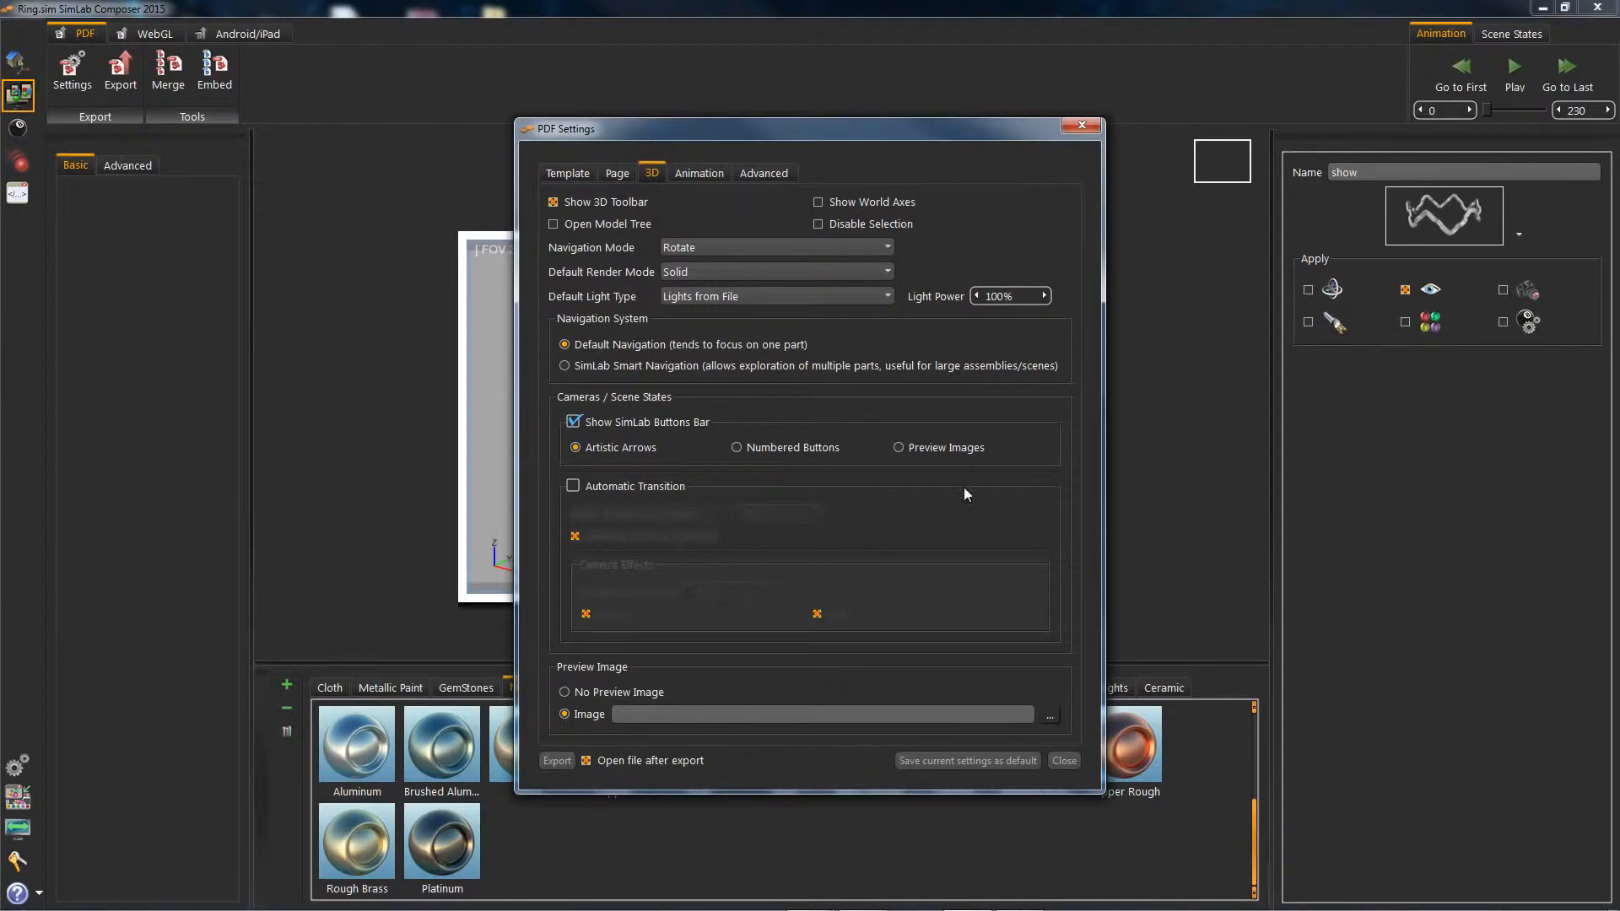
pyautogui.click(687, 173)
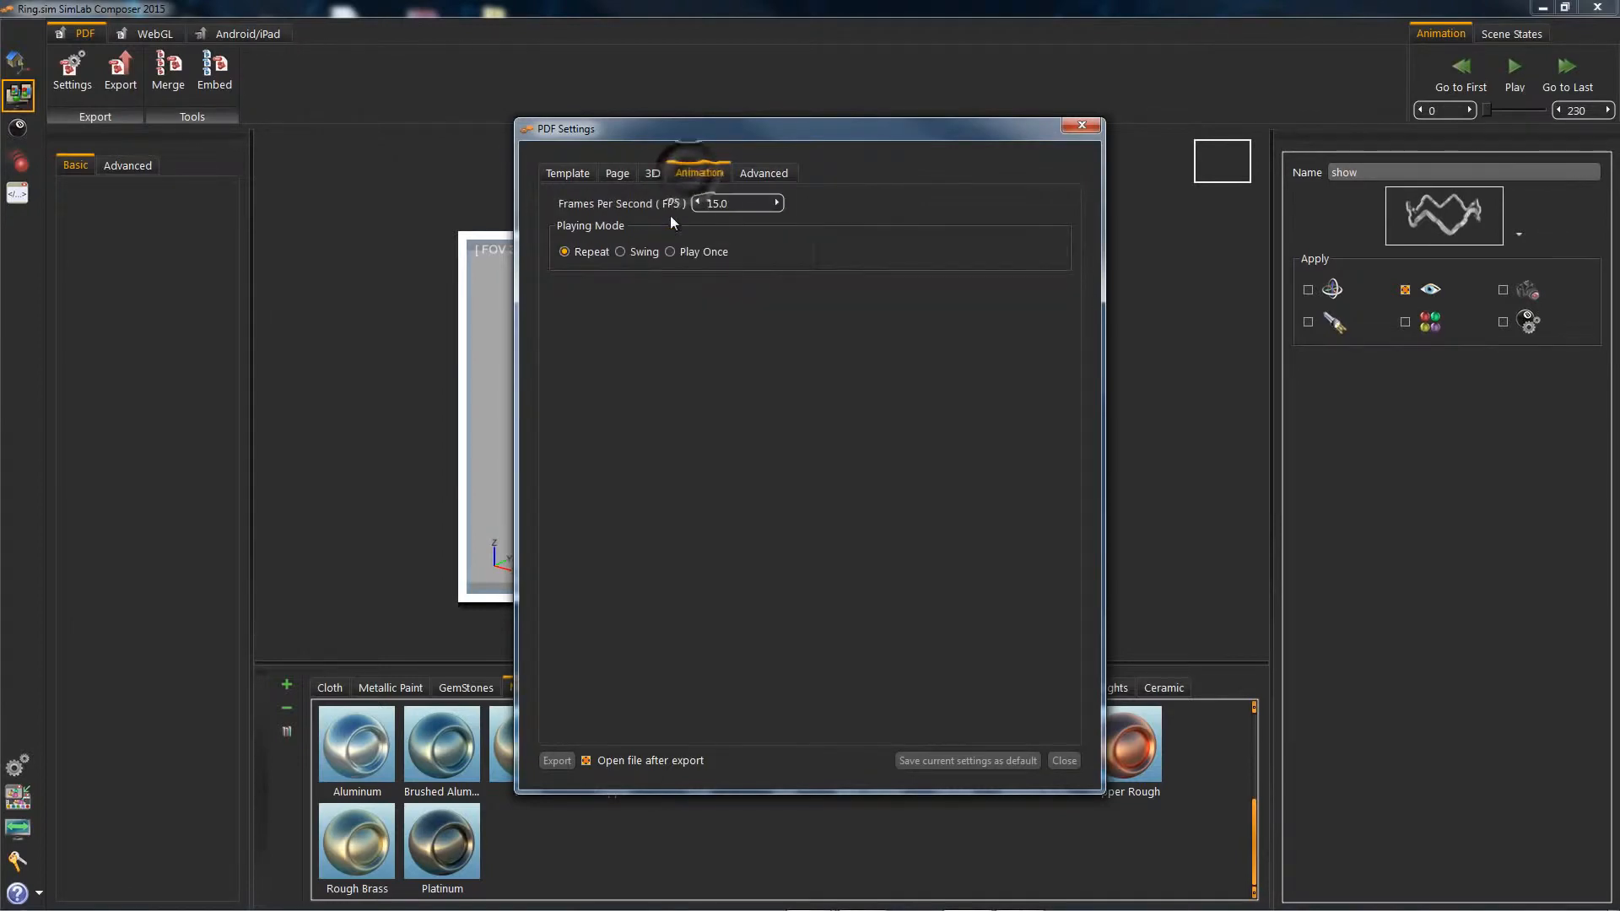
pyautogui.click(764, 172)
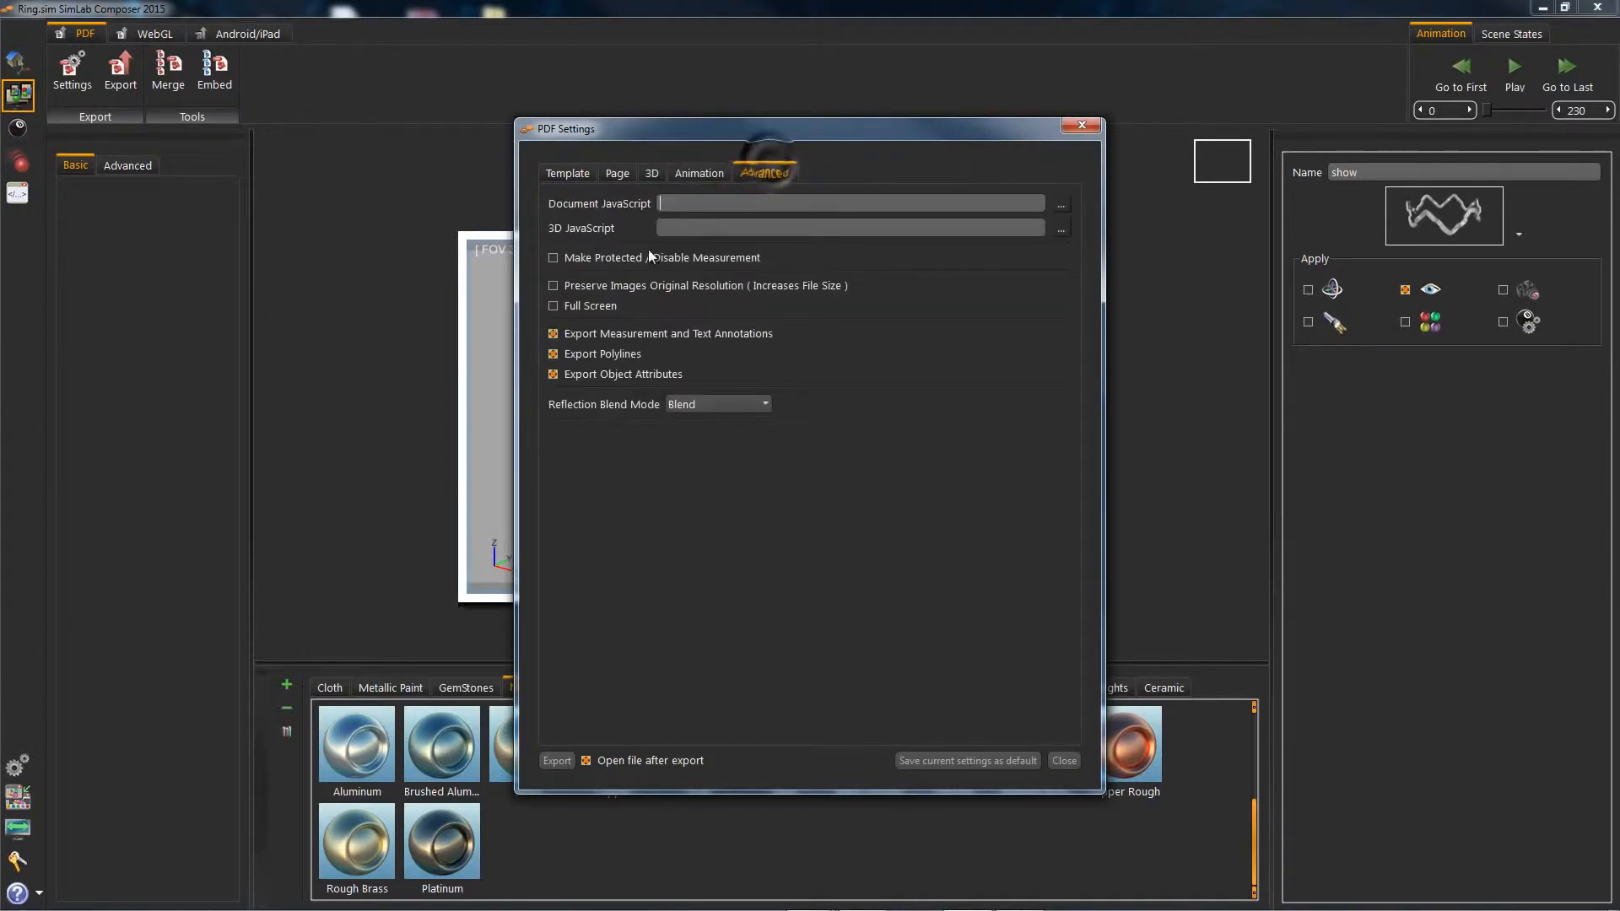
# Open the Abstract_03_600X480 template in Template Designer and add the text "Click to go to website" near the 3D area's lower left corner.
pyautogui.click(557, 174)
pyautogui.click(603, 718)
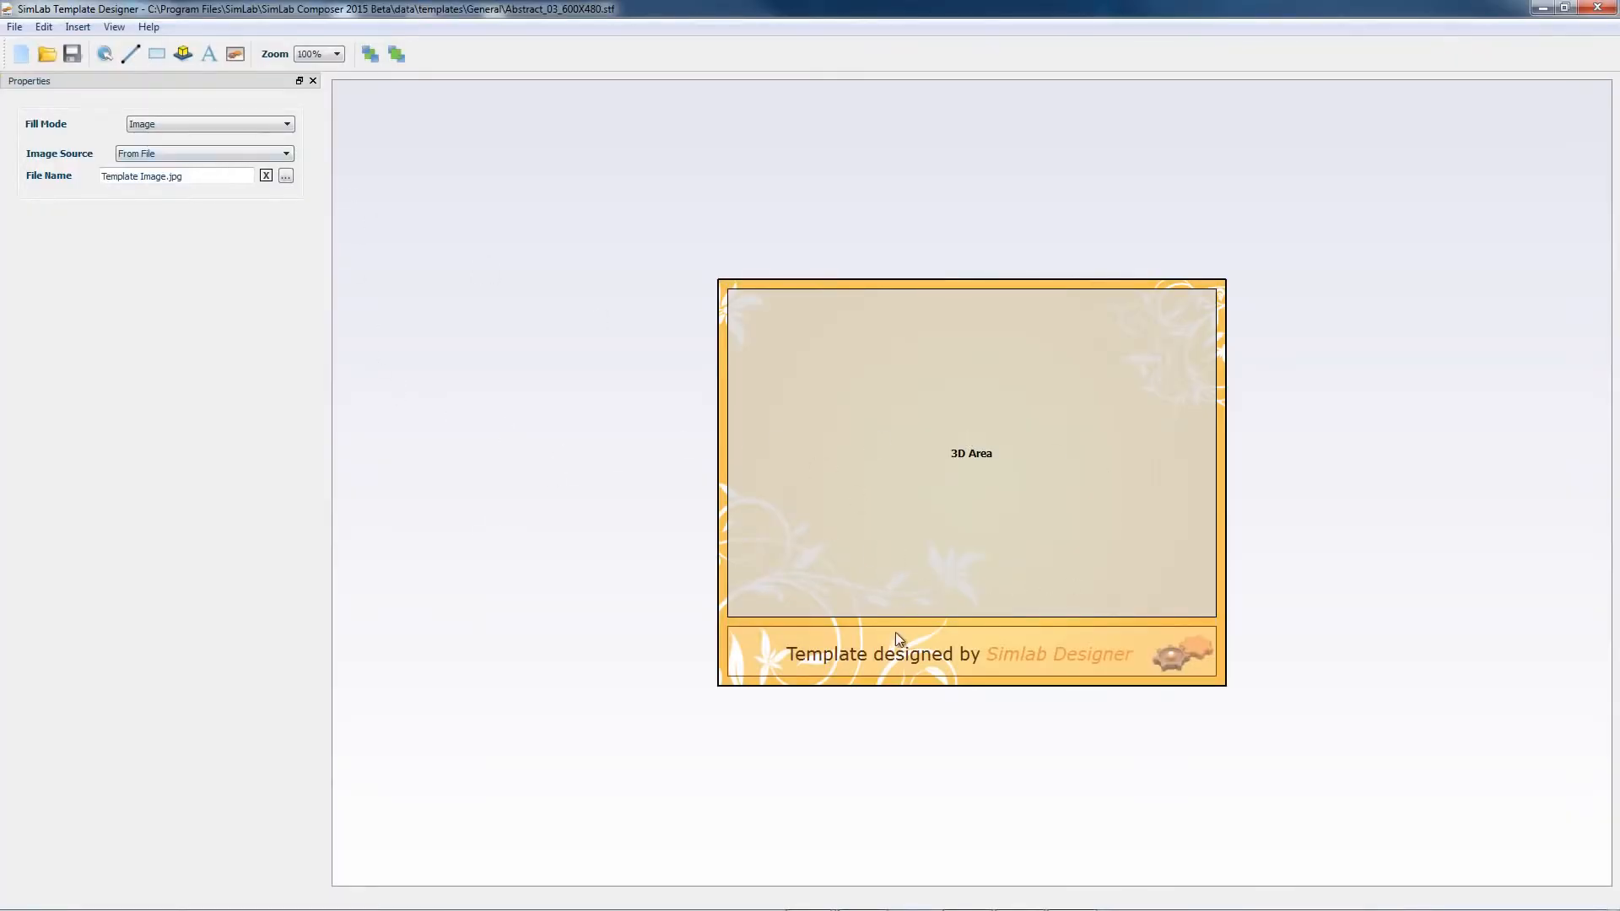
pyautogui.click(206, 58)
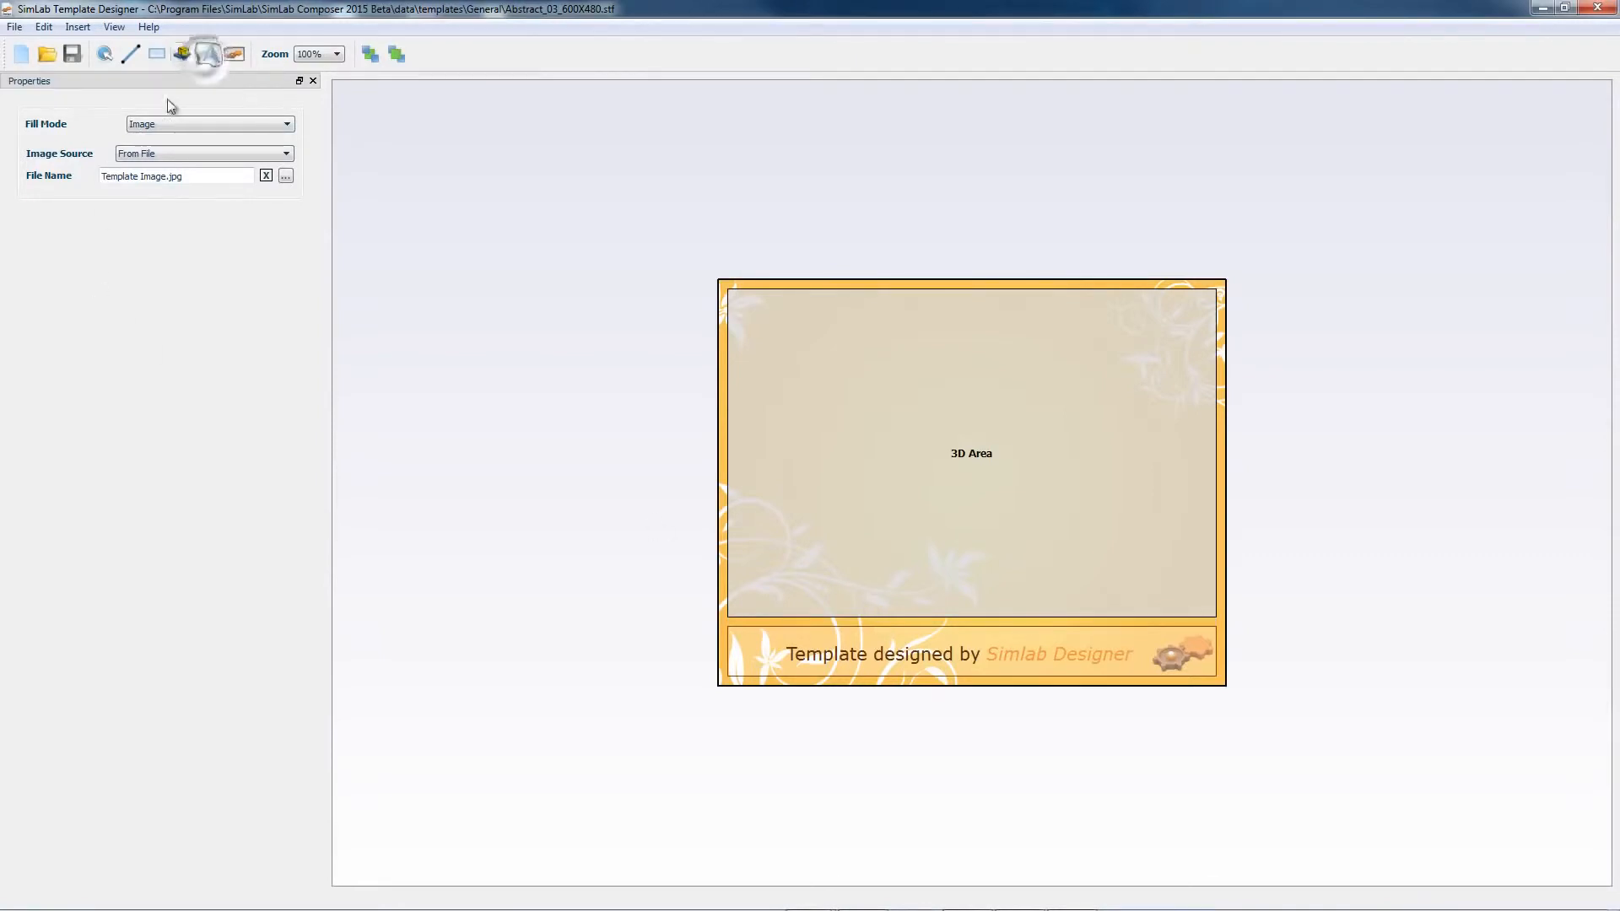
pyautogui.click(748, 593)
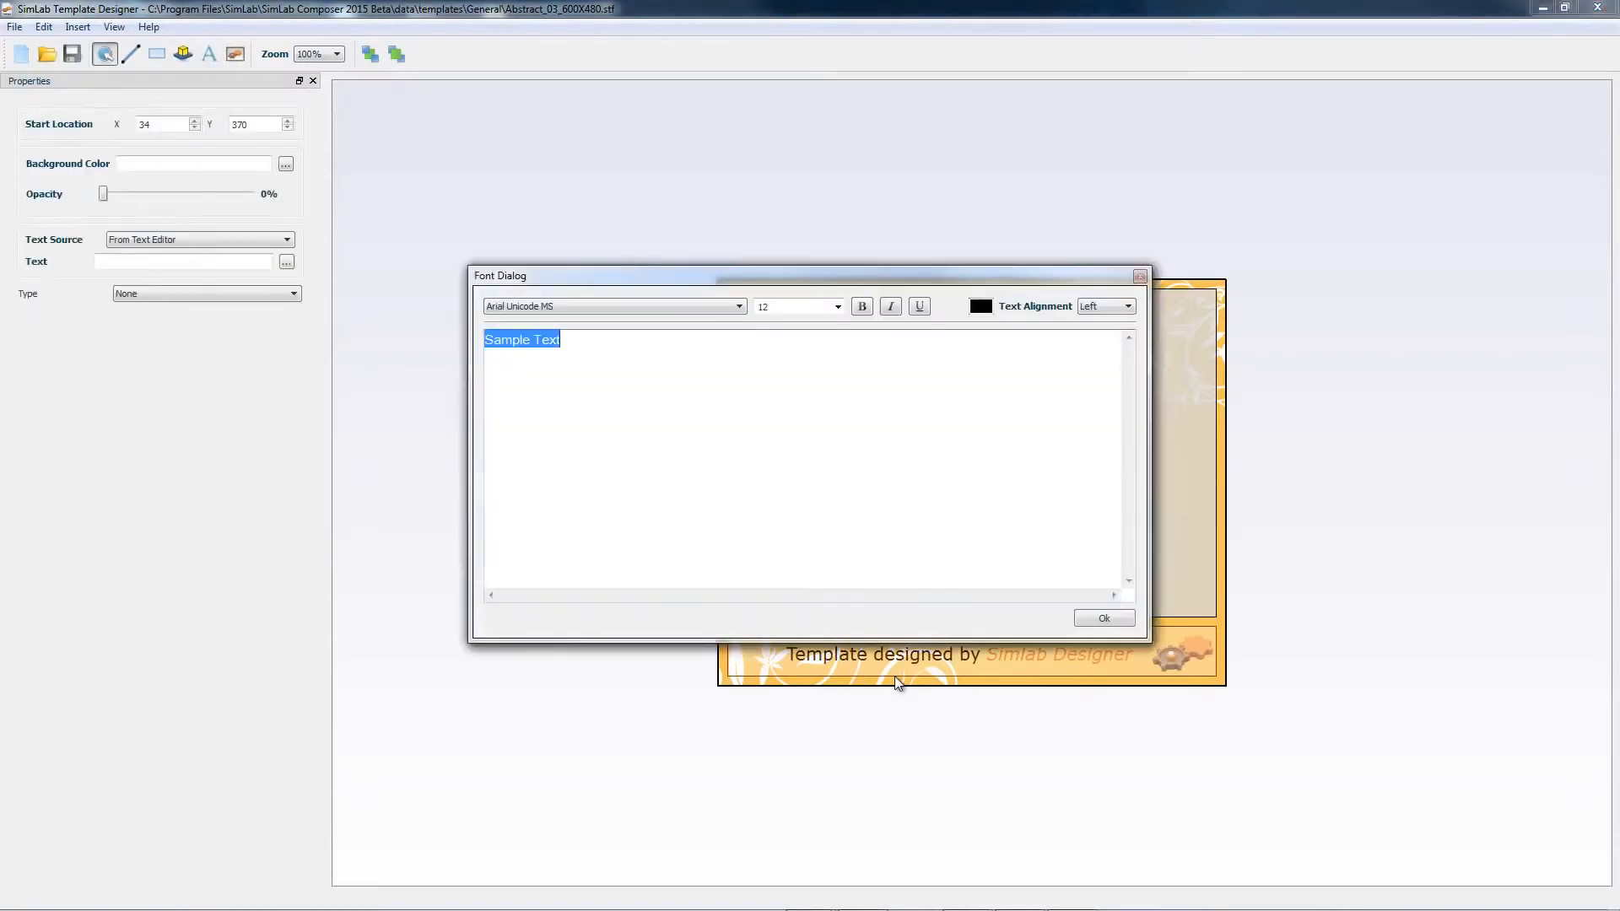
pyautogui.write('g')
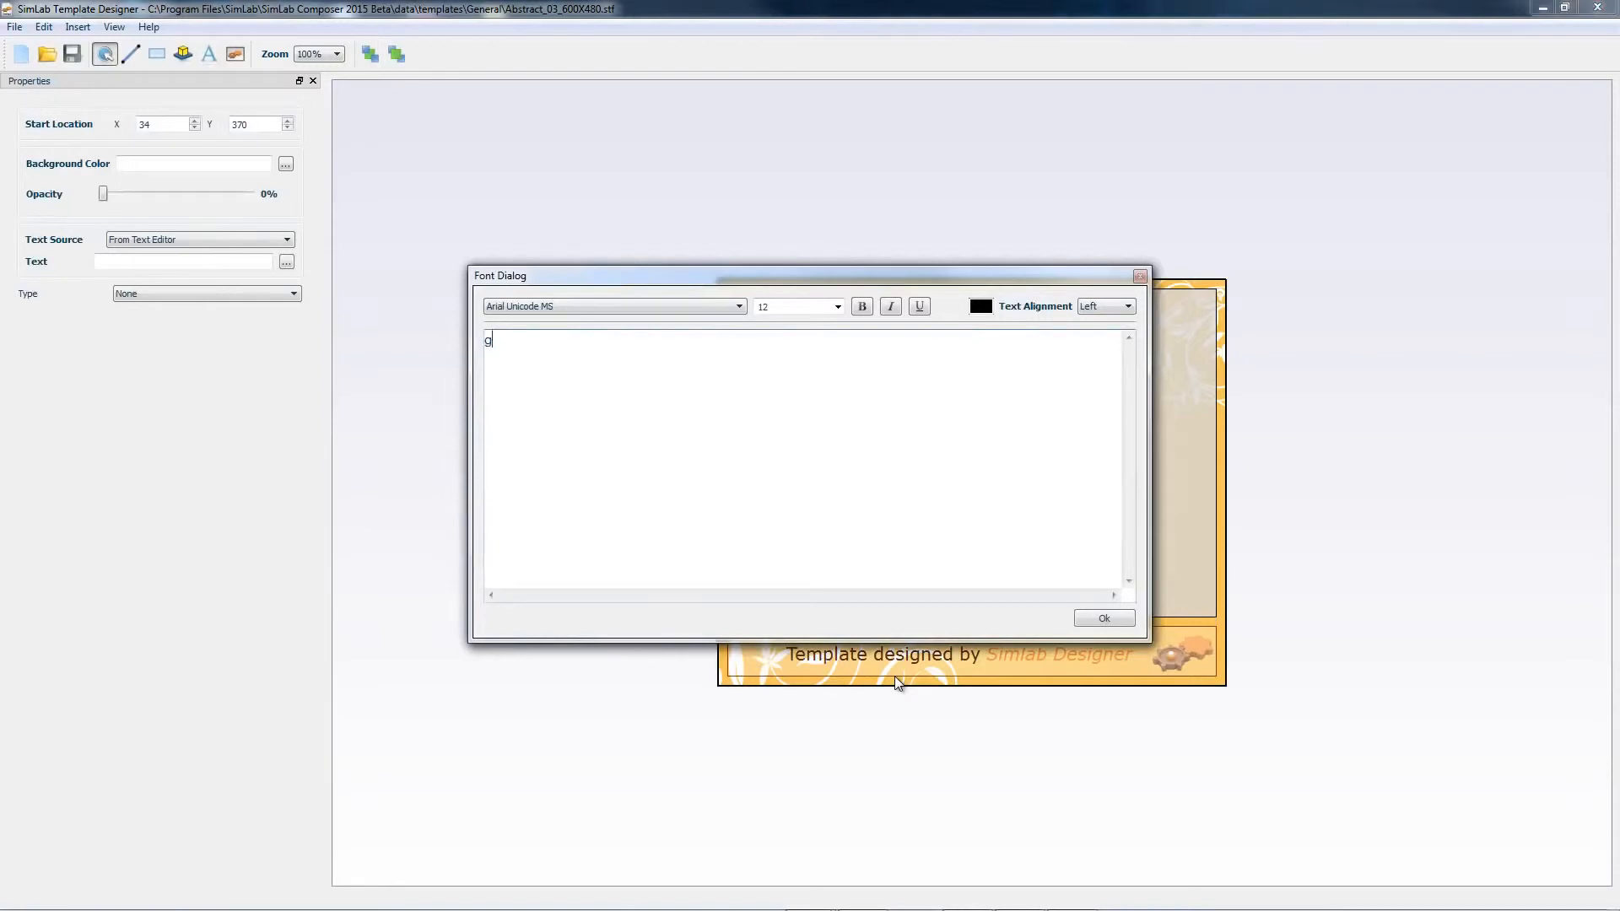
pyautogui.write('ock to go to website')
# Make the whole "Click to go to website" text bold, choose its font size and accept the text.
pyautogui.tripleClick(804, 337)
pyautogui.click(860, 306)
pyautogui.click(837, 307)
pyautogui.click(778, 398)
pyautogui.click(1120, 620)
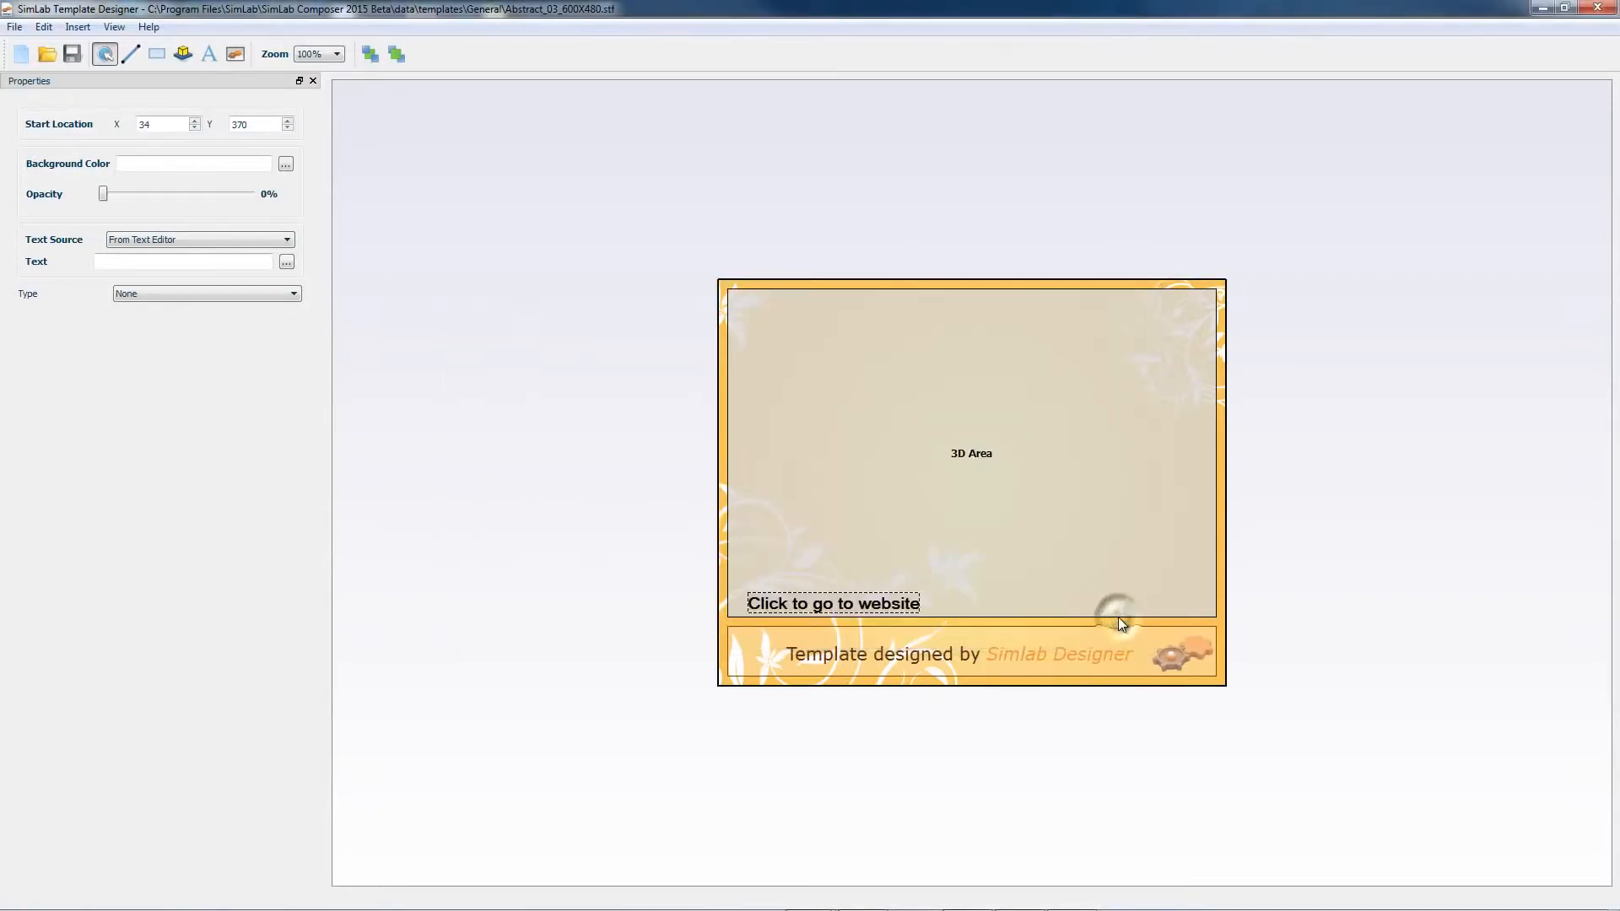
# Nudge the website text into the lower left corner of the 3D area, to start location X 14, Y 371.
pyautogui.press('Left')
pyautogui.press('Left')
pyautogui.press('Left')
pyautogui.press('Left')
pyautogui.press('Left')
pyautogui.press('Left')
pyautogui.press('Left')
pyautogui.press('Left')
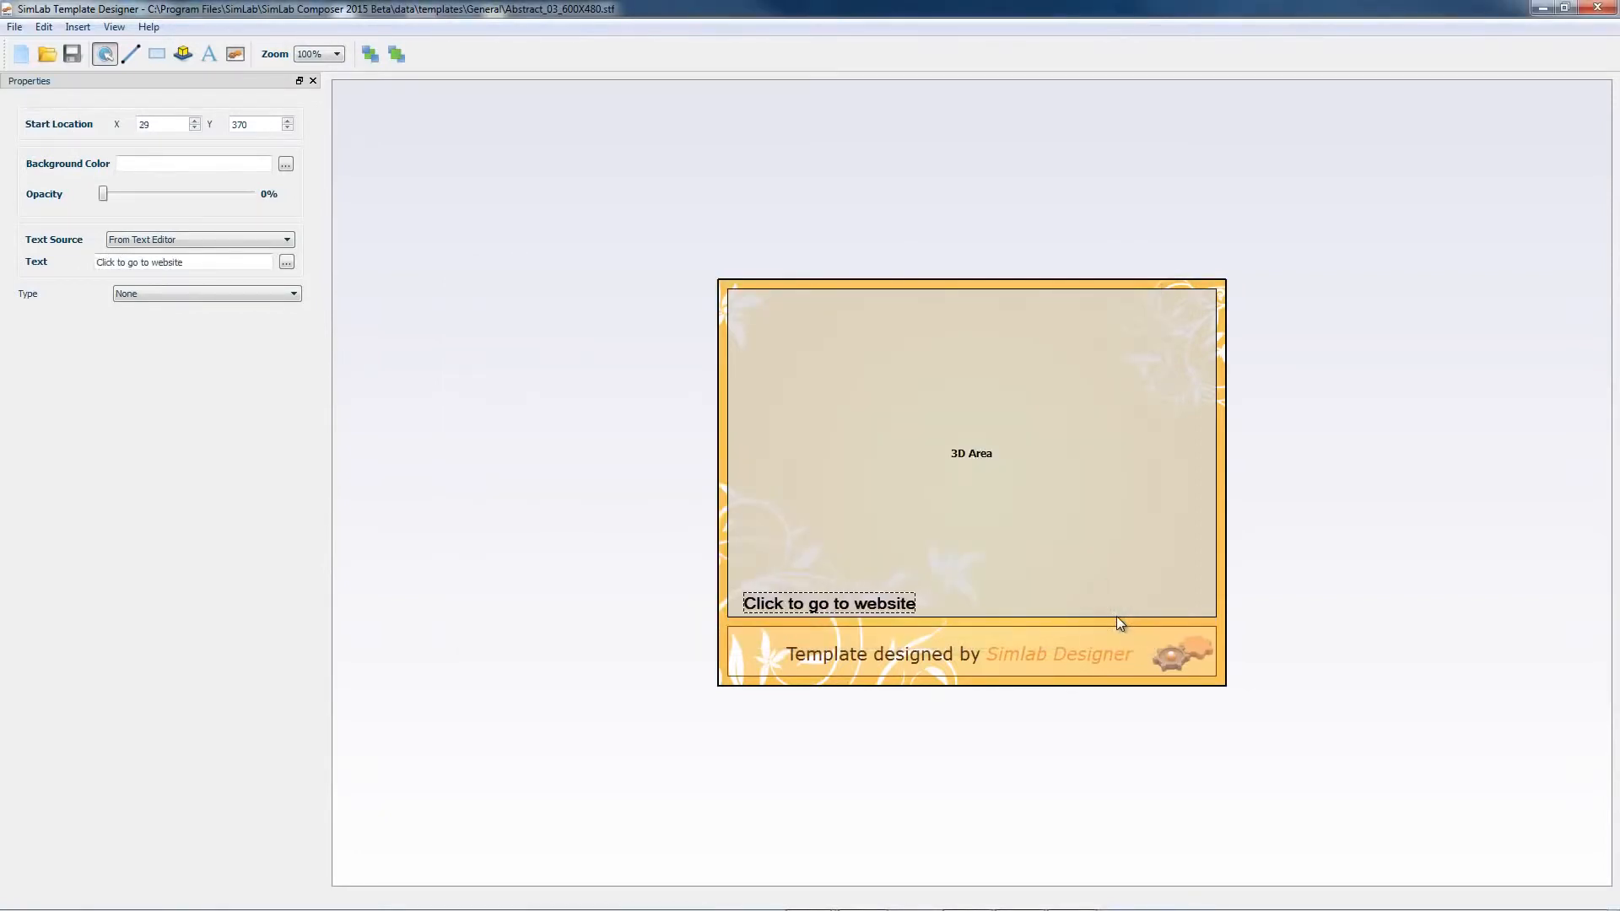
pyautogui.press('Left')
pyautogui.press('Left')
pyautogui.press('Left')
pyautogui.press('Left')
pyautogui.press('Left')
pyautogui.press('Left')
pyautogui.press('Left')
pyautogui.press('Left')
pyautogui.press('Left')
pyautogui.press('Left')
pyautogui.press('Left')
pyautogui.press('Left')
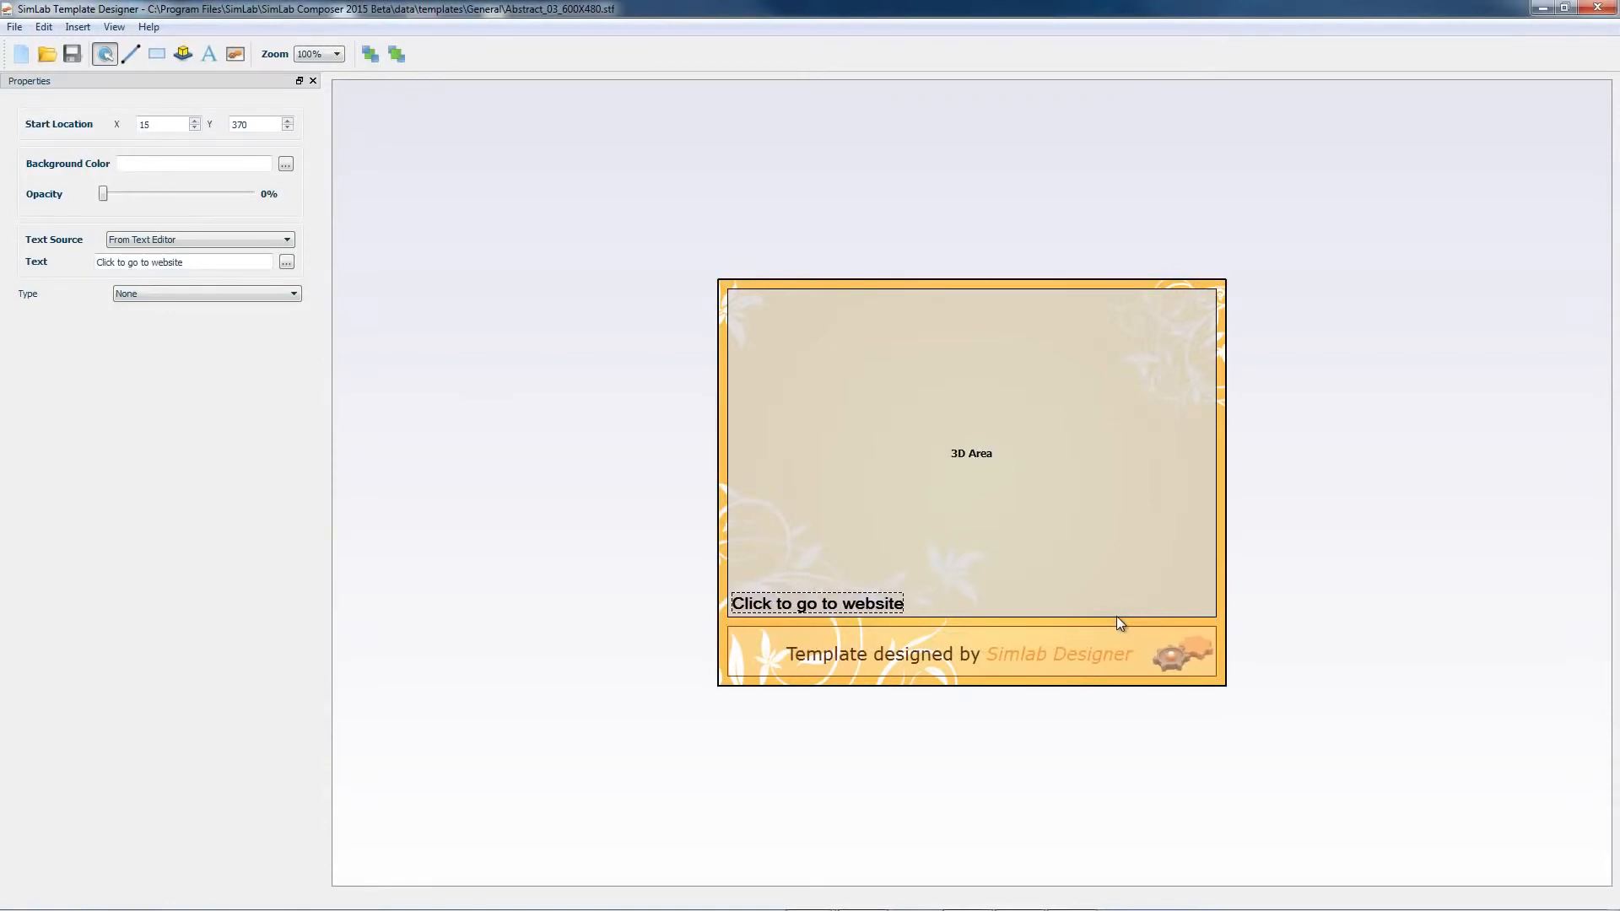
pyautogui.press('Down')
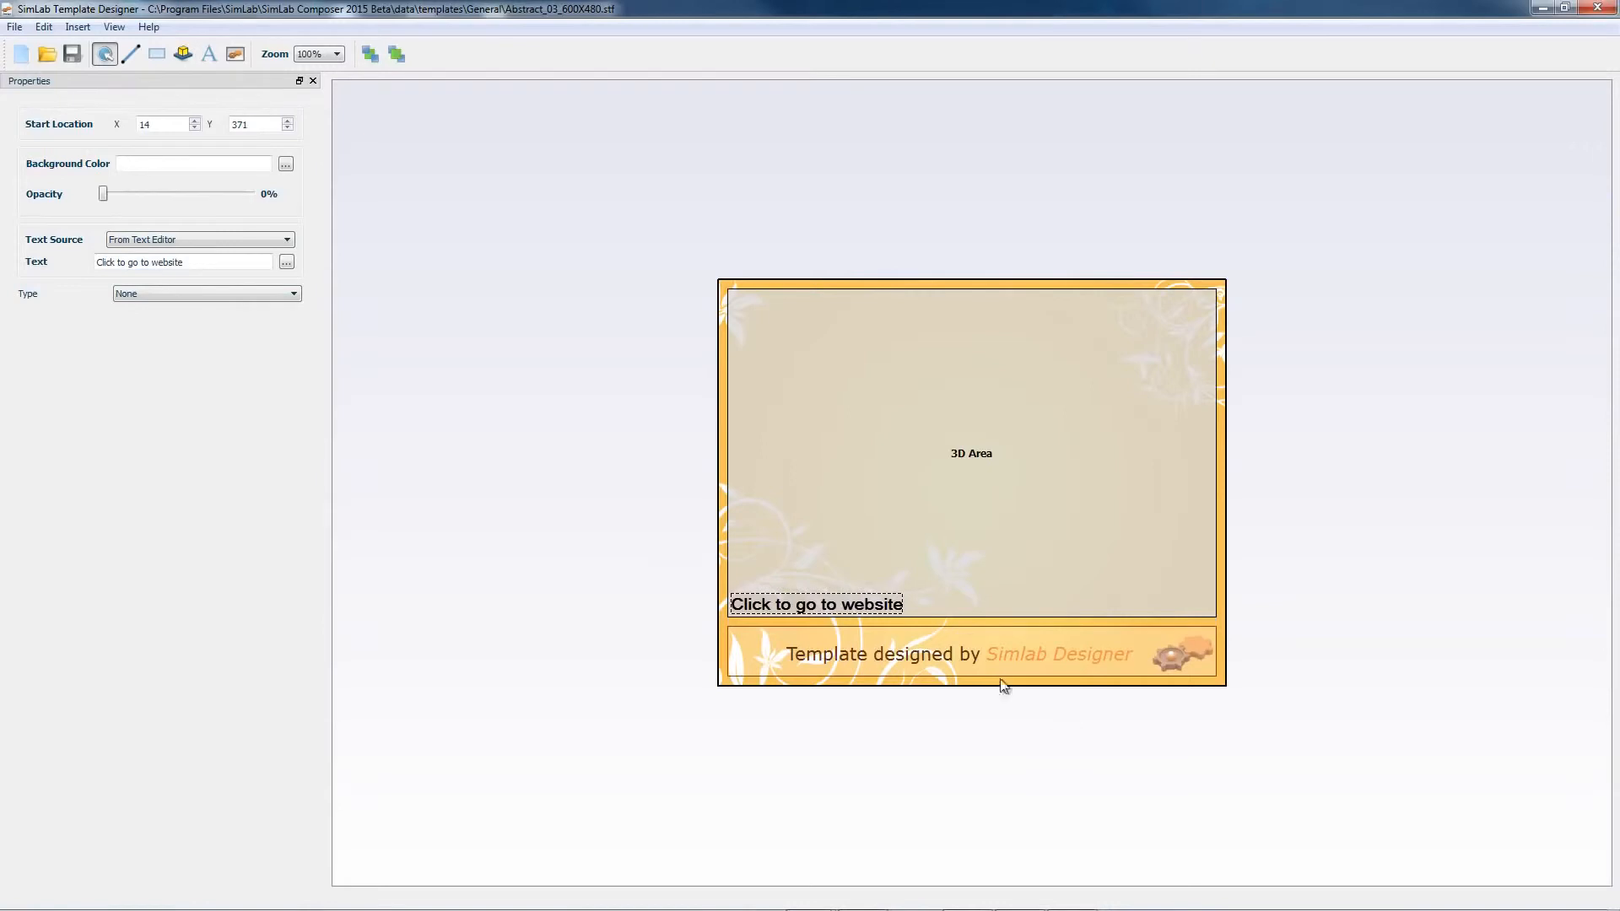
pyautogui.click(280, 301)
pyautogui.click(280, 302)
pyautogui.click(253, 297)
pyautogui.click(208, 319)
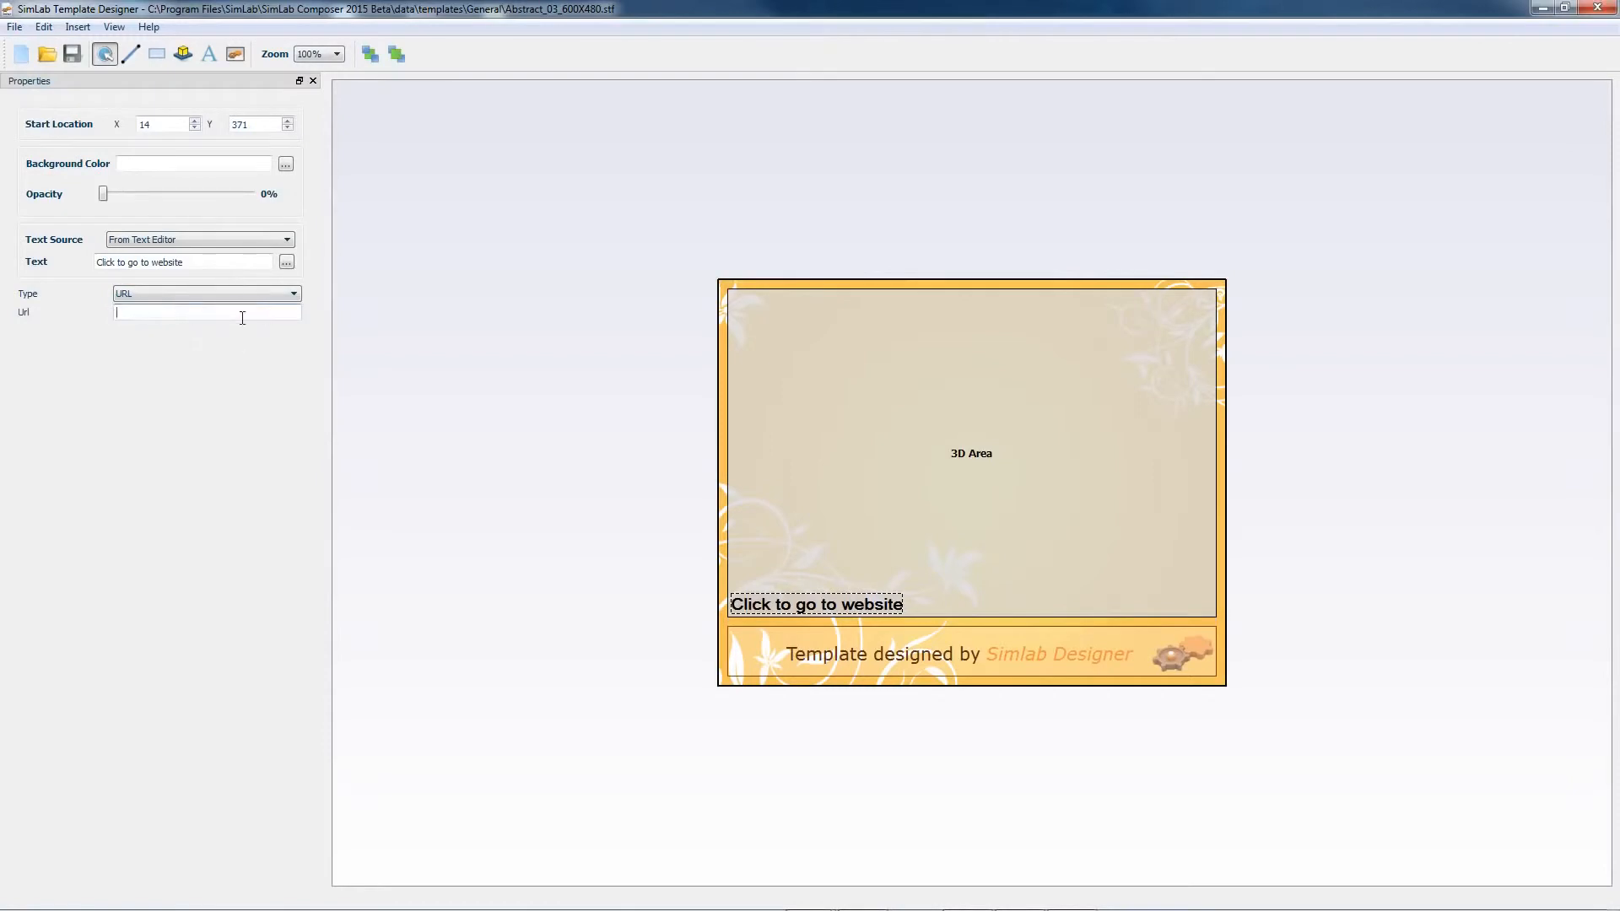
pyautogui.click(178, 313)
pyautogui.write('http://www.simlab-soft.com/')
pyautogui.click(595, 496)
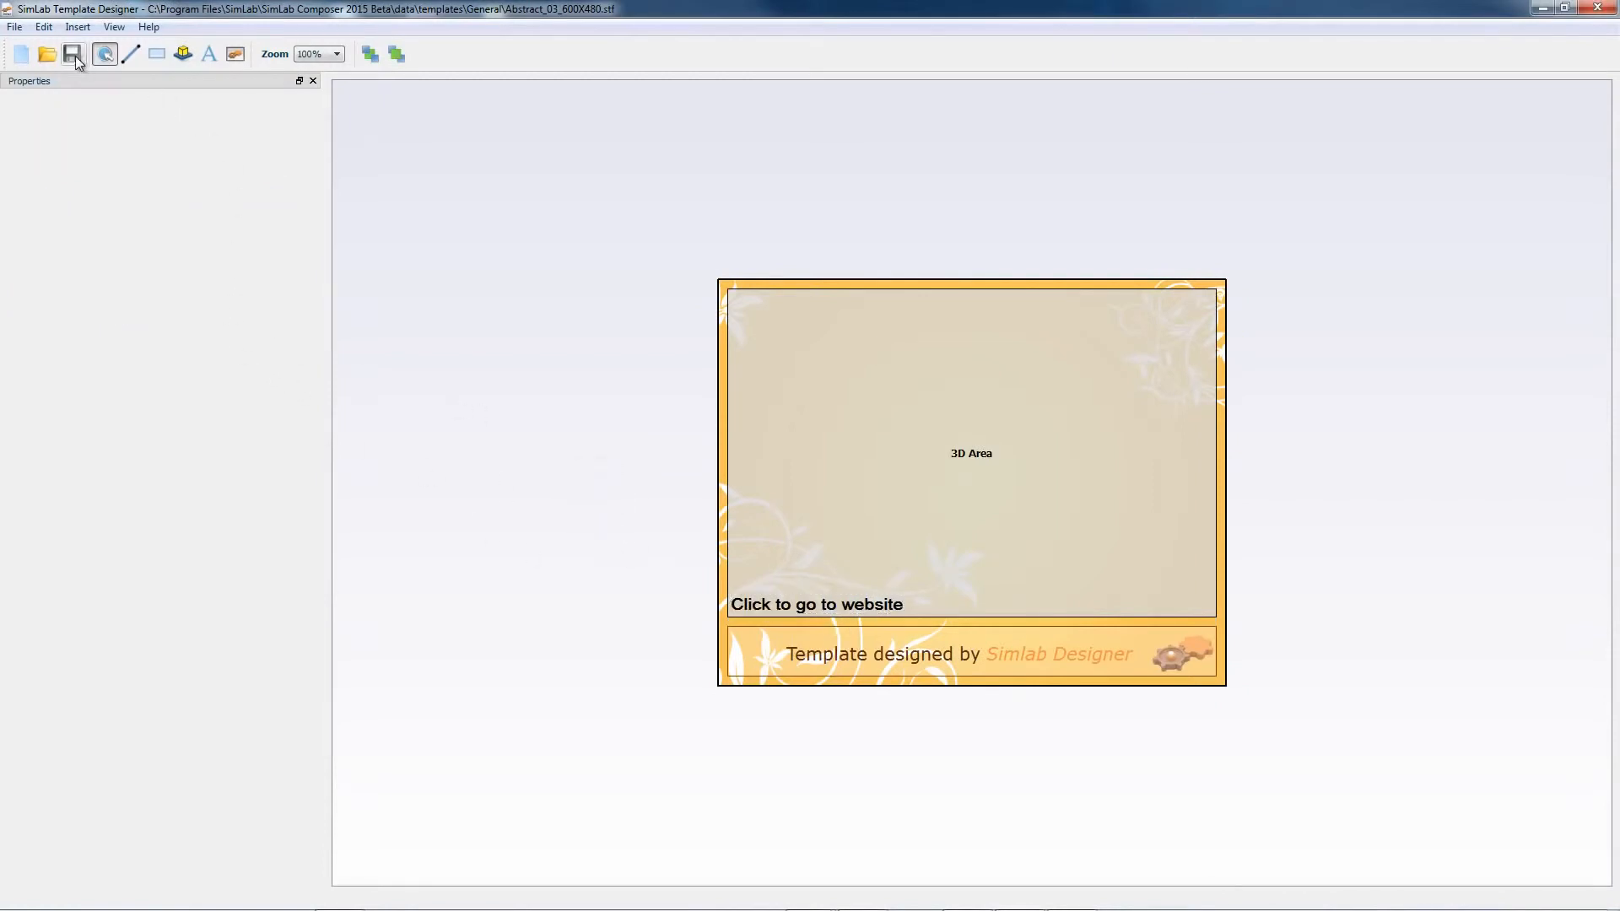
# Save the edited template as tutorial.stf on the Desktop, replacing the existing file, and close Template Designer.
pyautogui.click(14, 26)
pyautogui.click(39, 110)
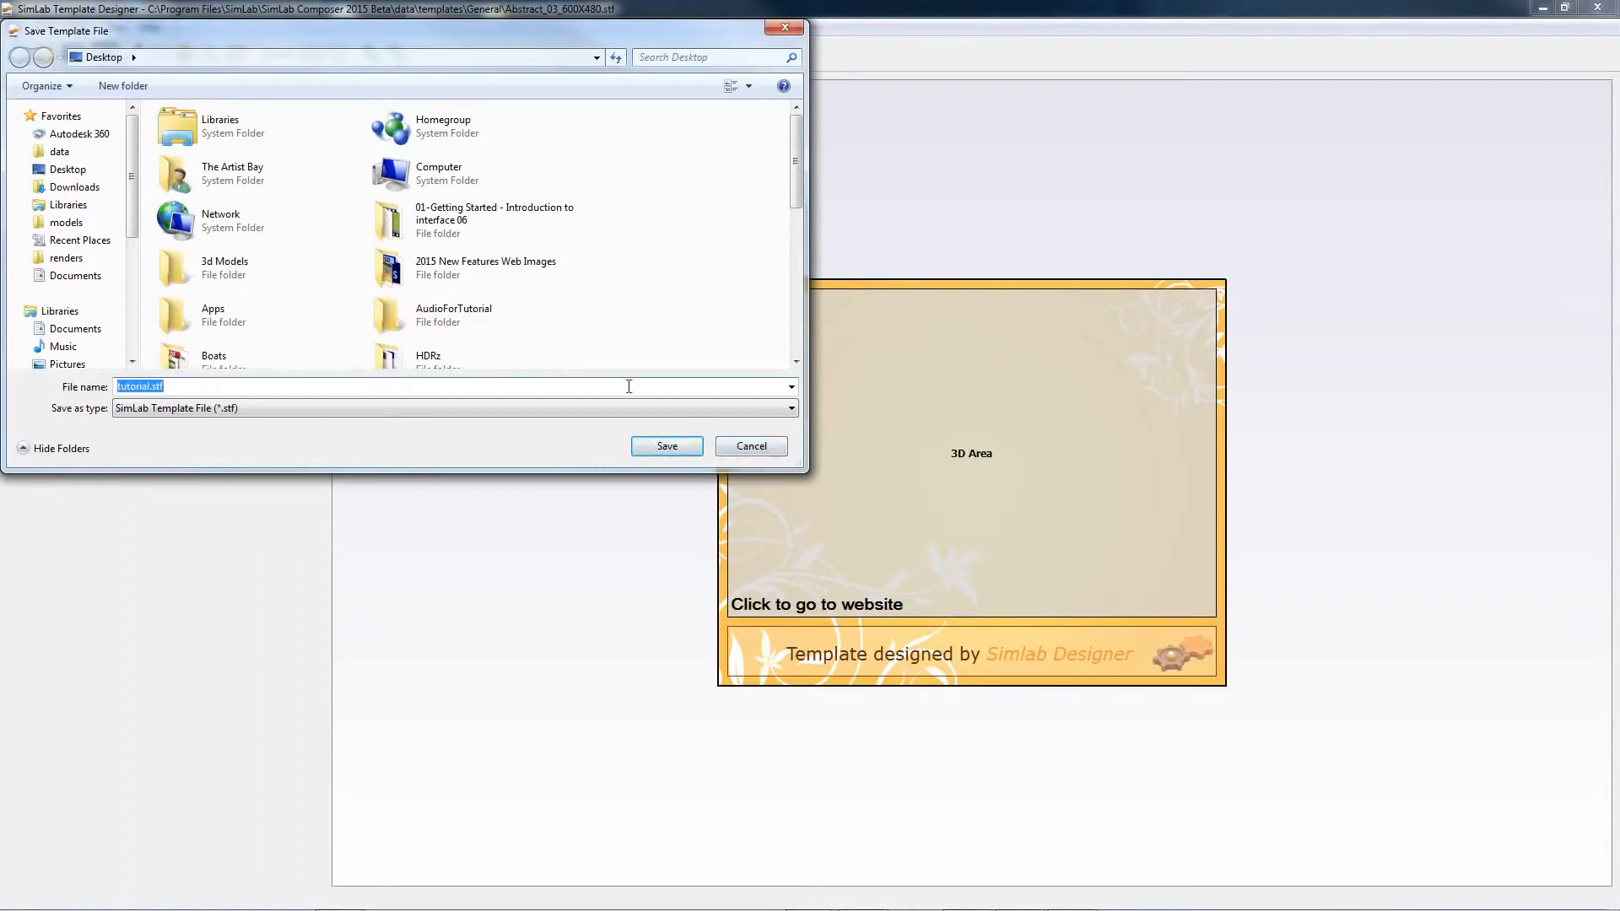
pyautogui.click(684, 450)
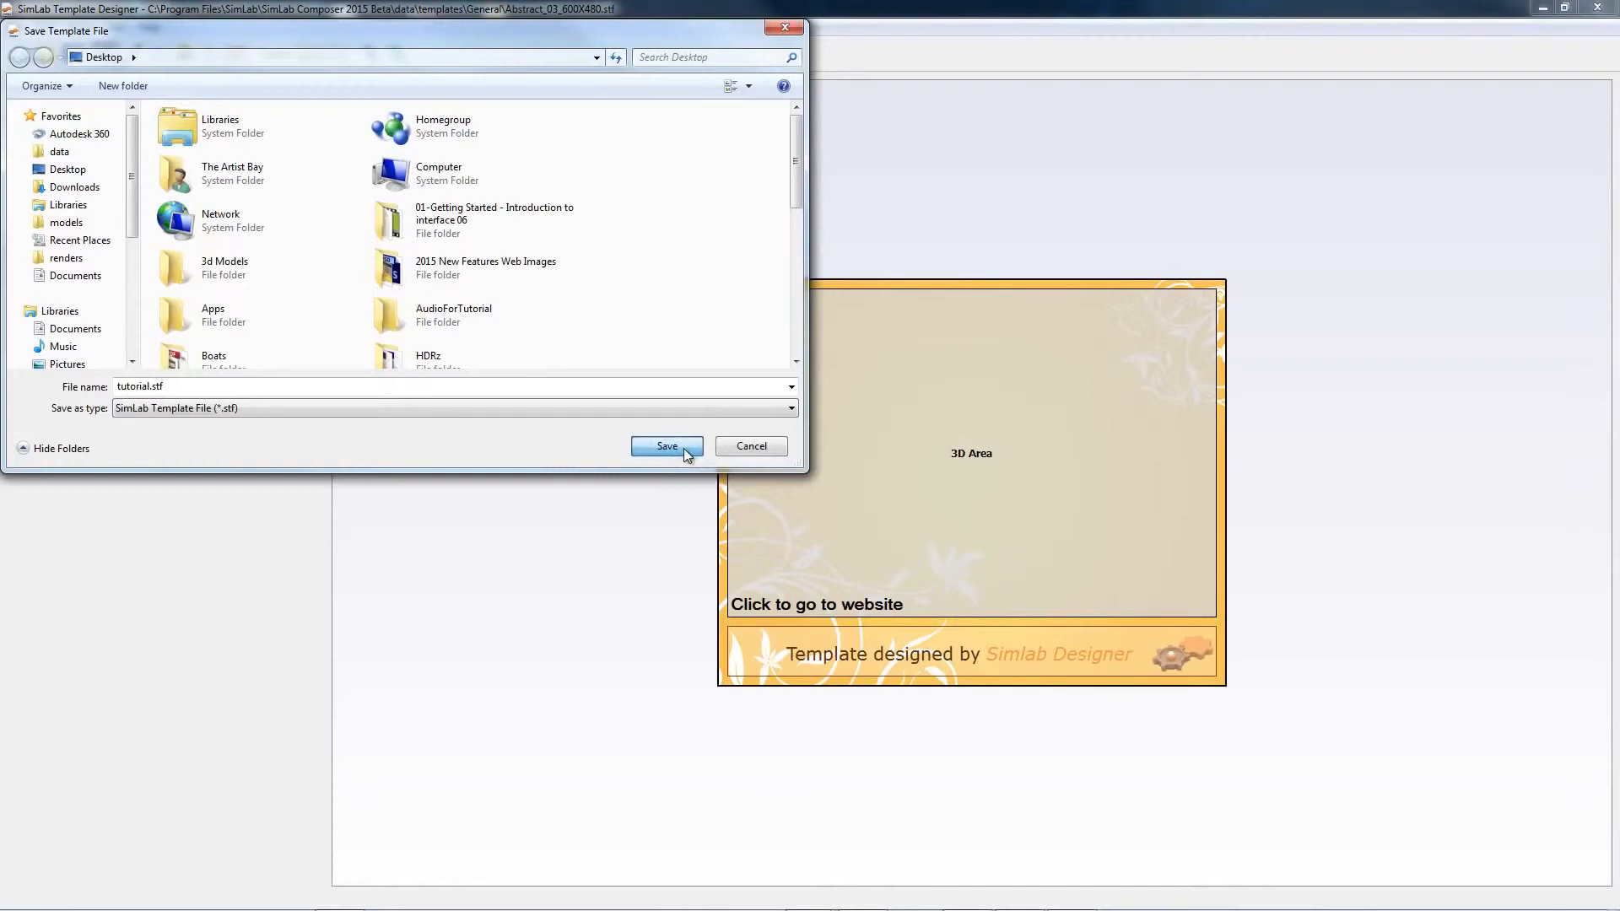
pyautogui.click(683, 447)
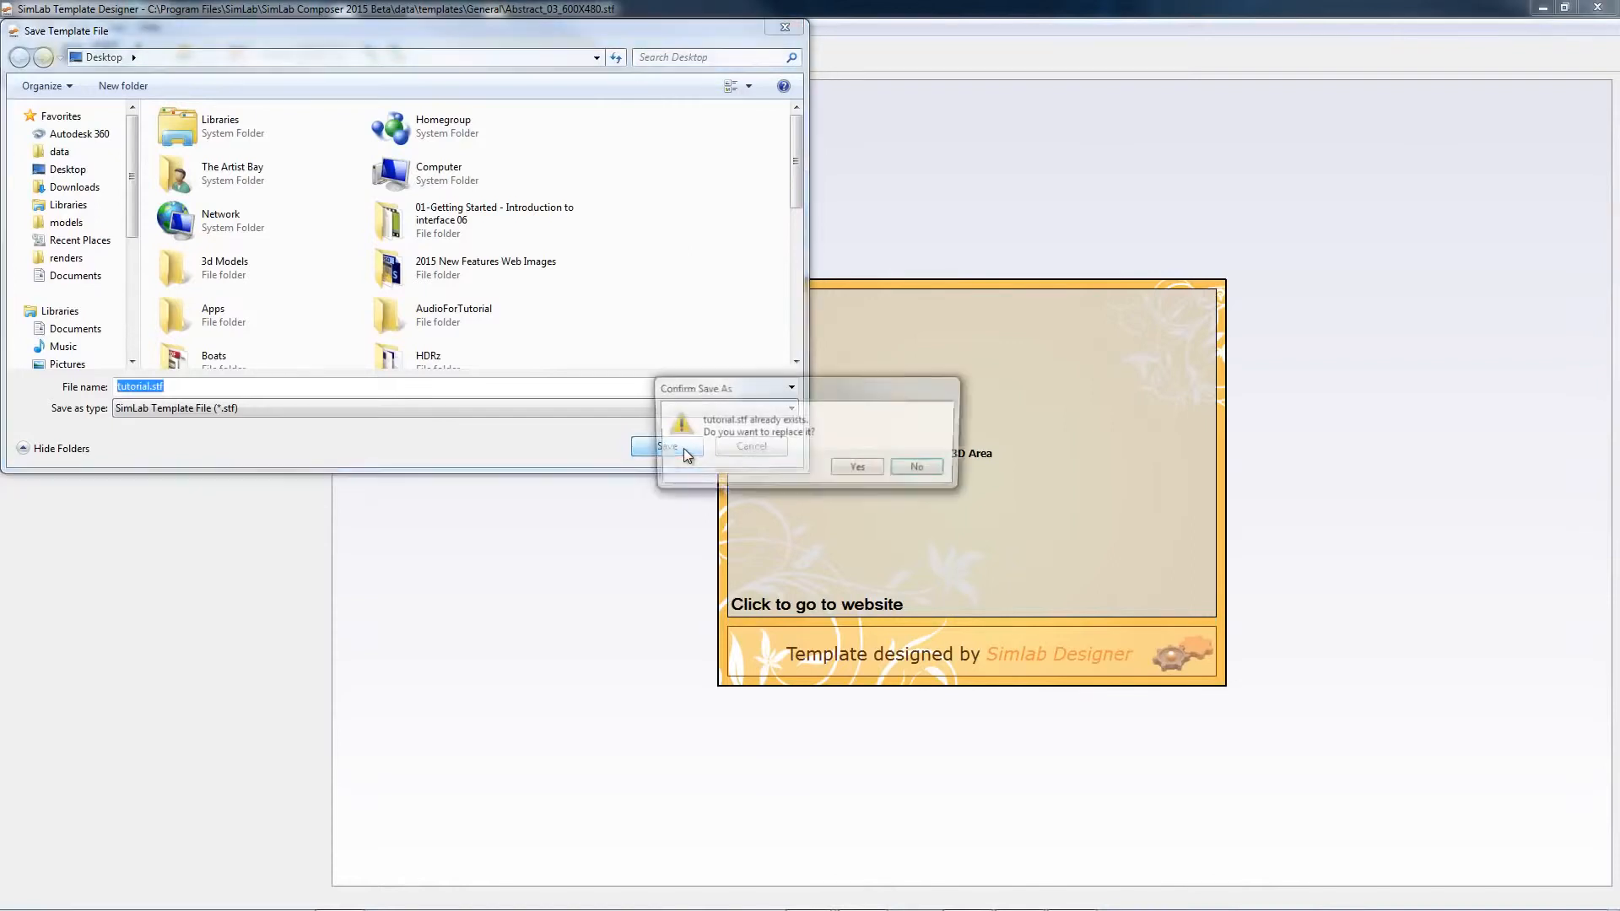
pyautogui.click(873, 469)
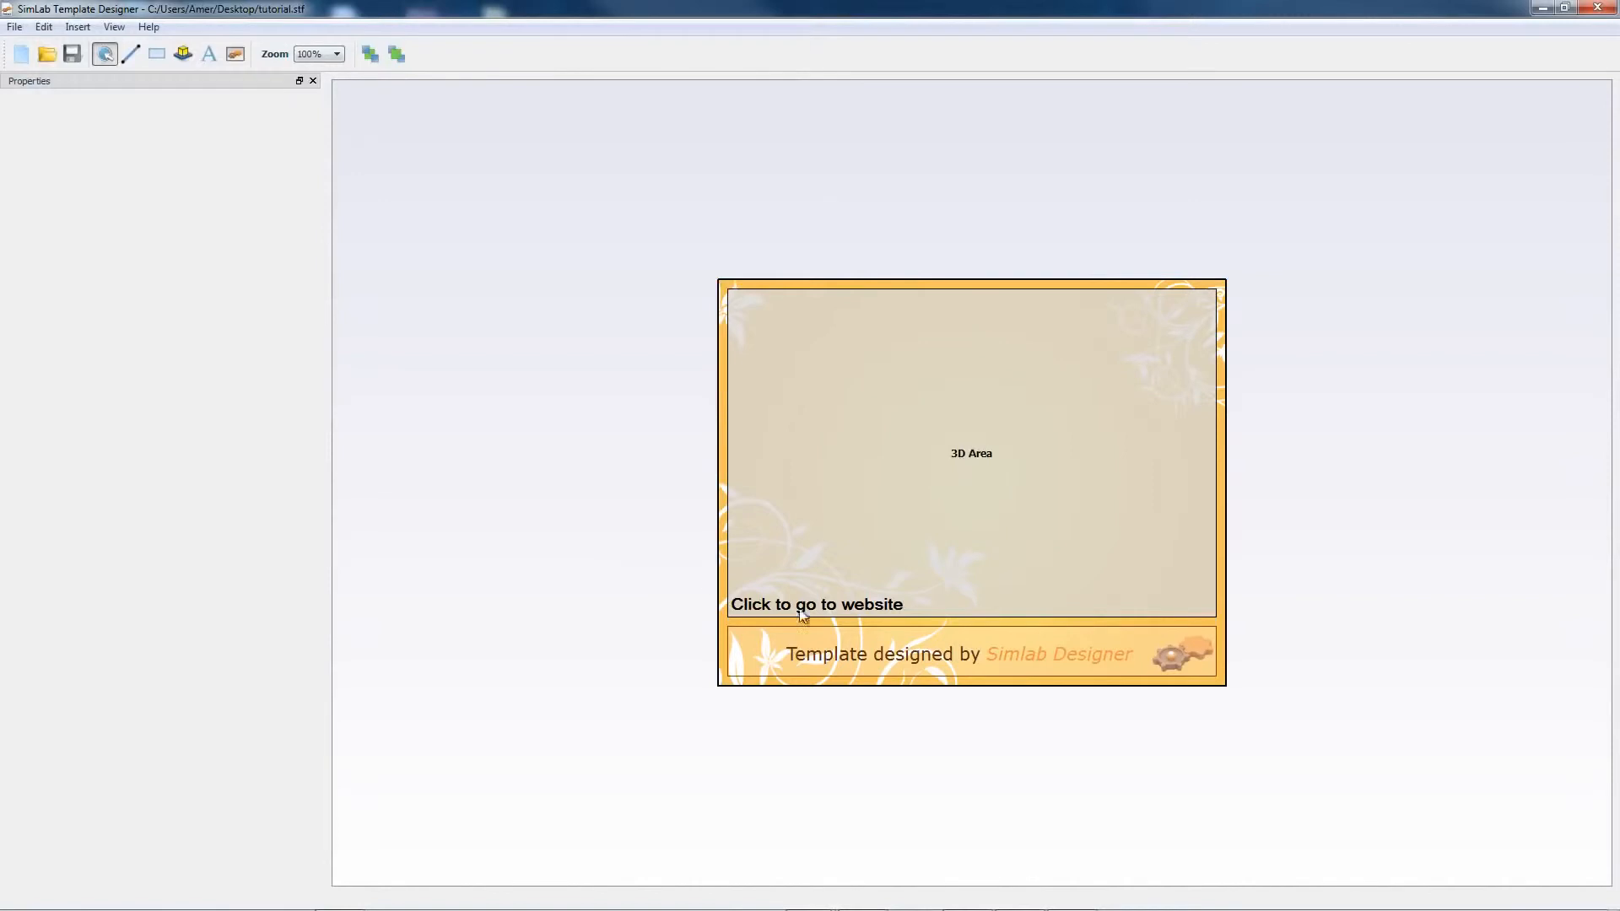
pyautogui.click(1600, 9)
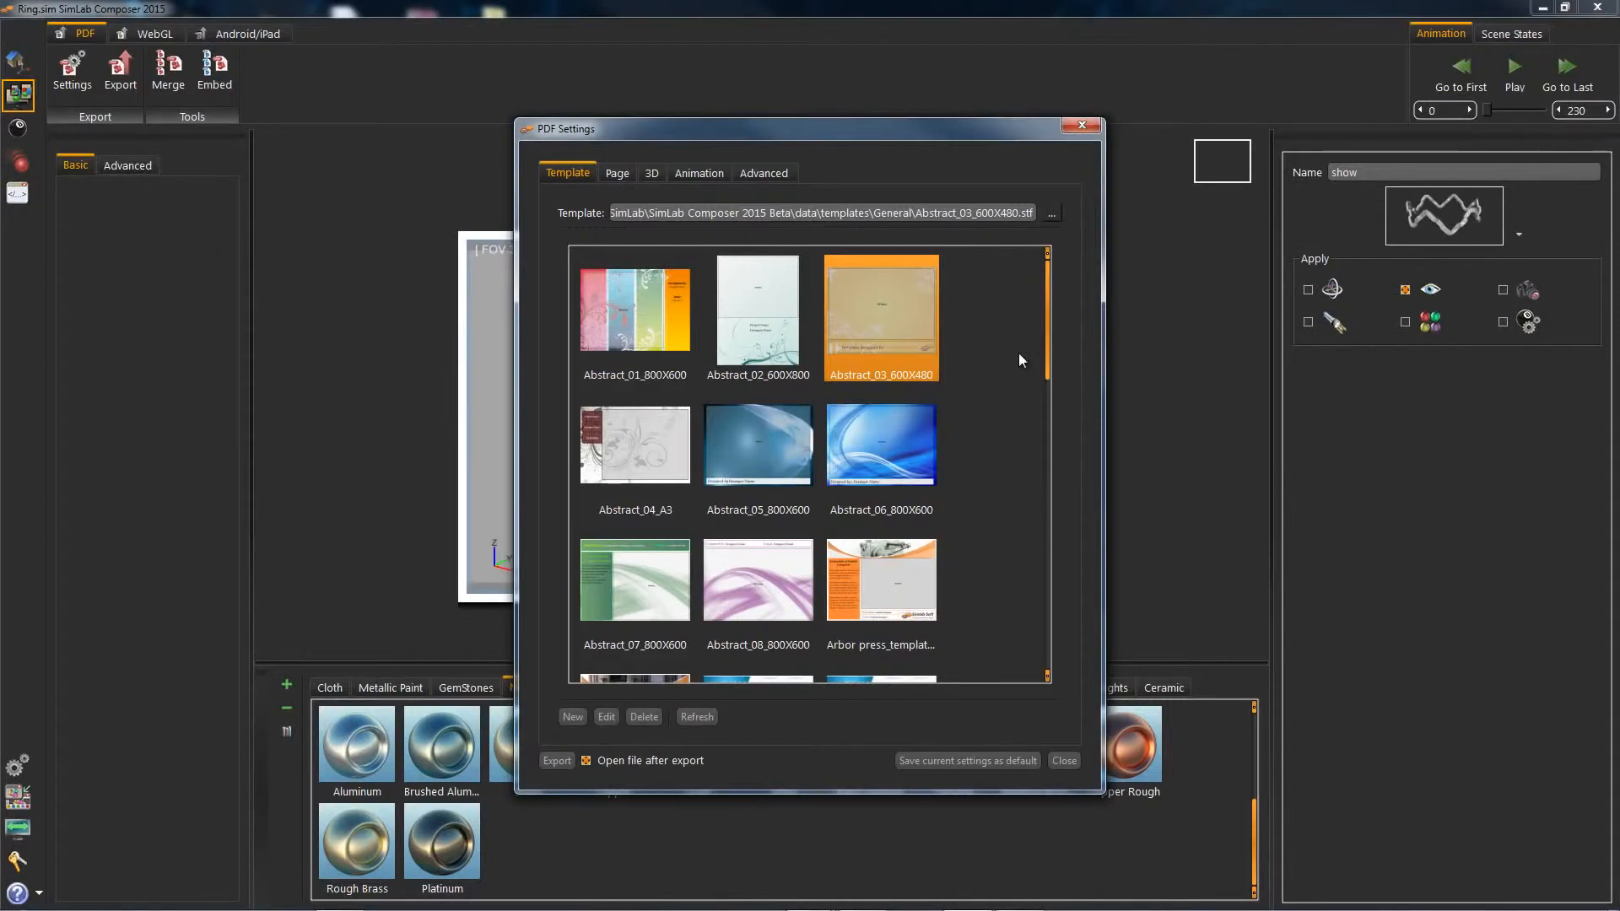
pyautogui.click(1054, 214)
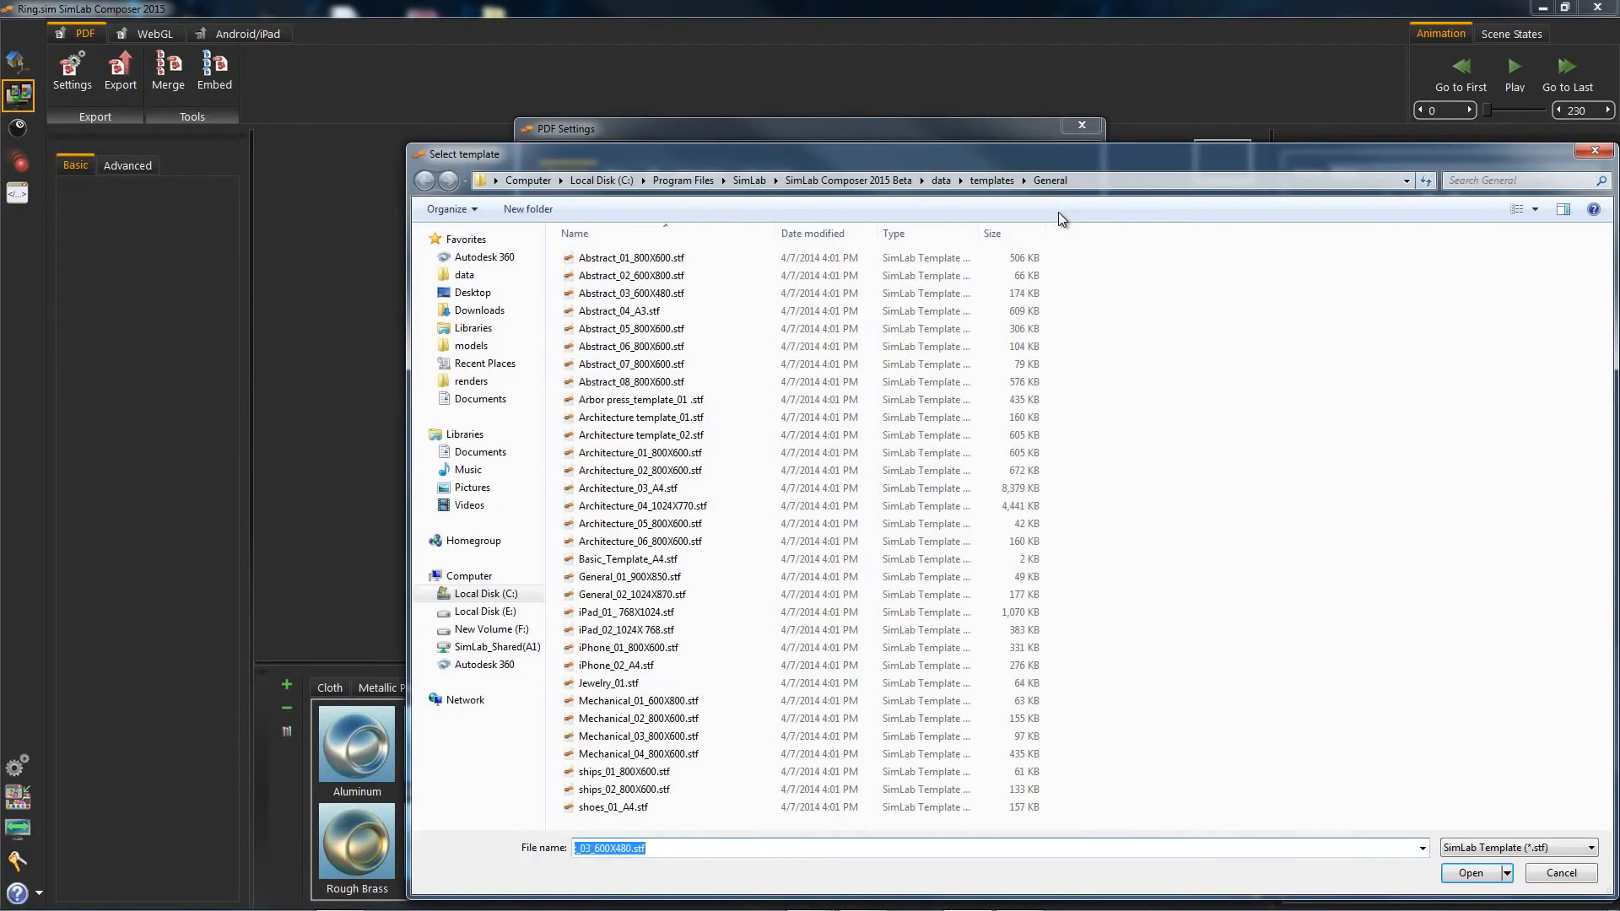
pyautogui.click(1119, 179)
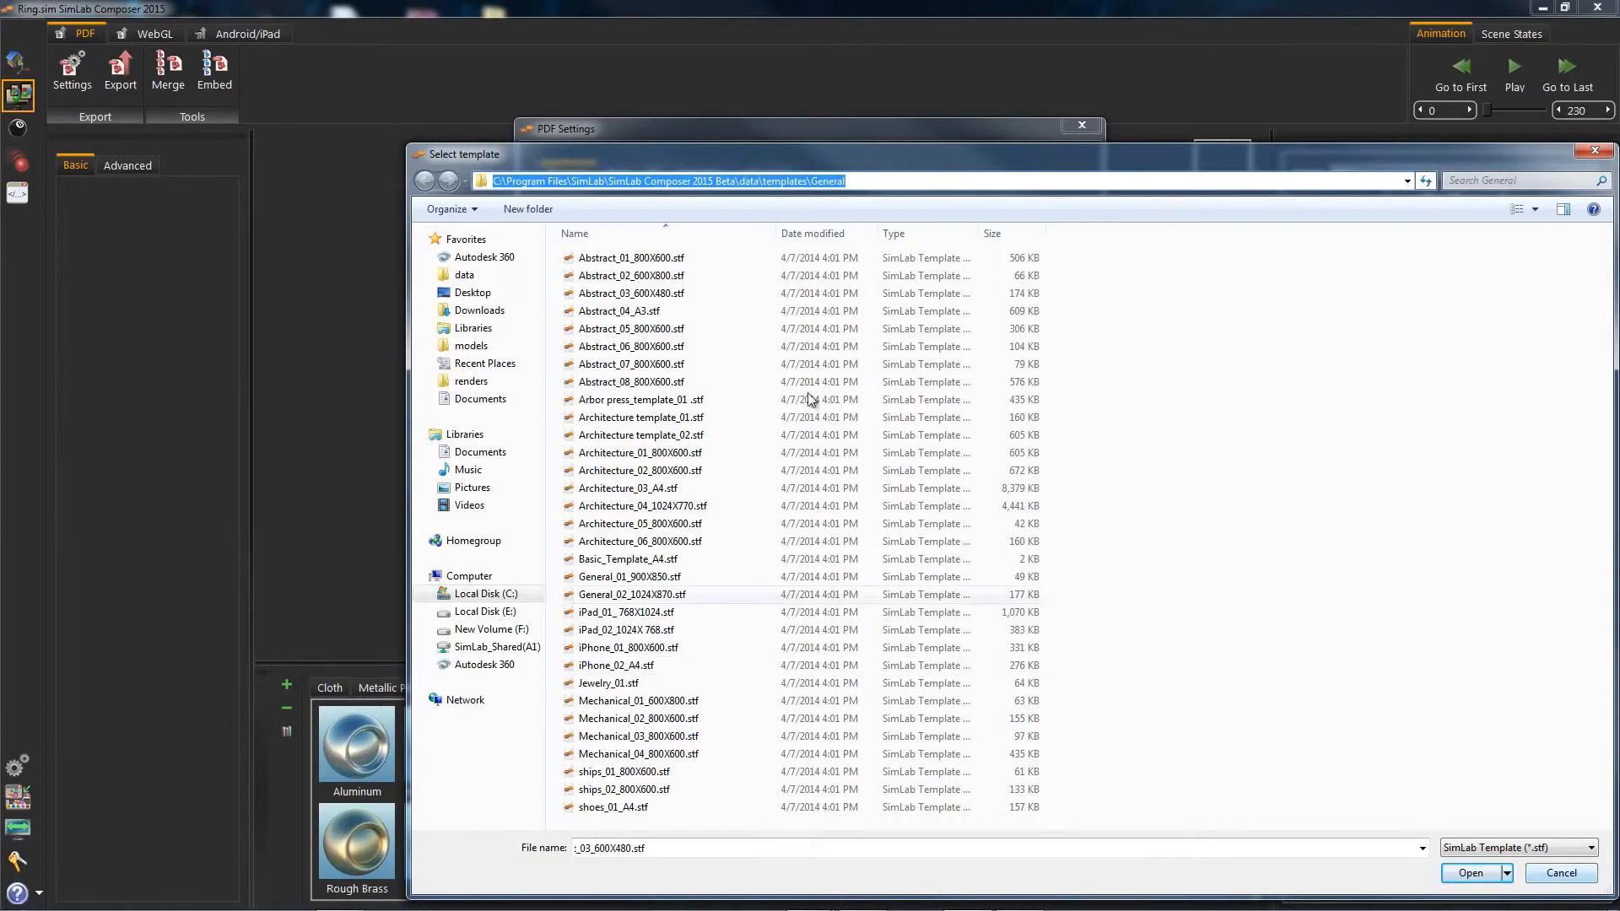
pyautogui.click(1594, 151)
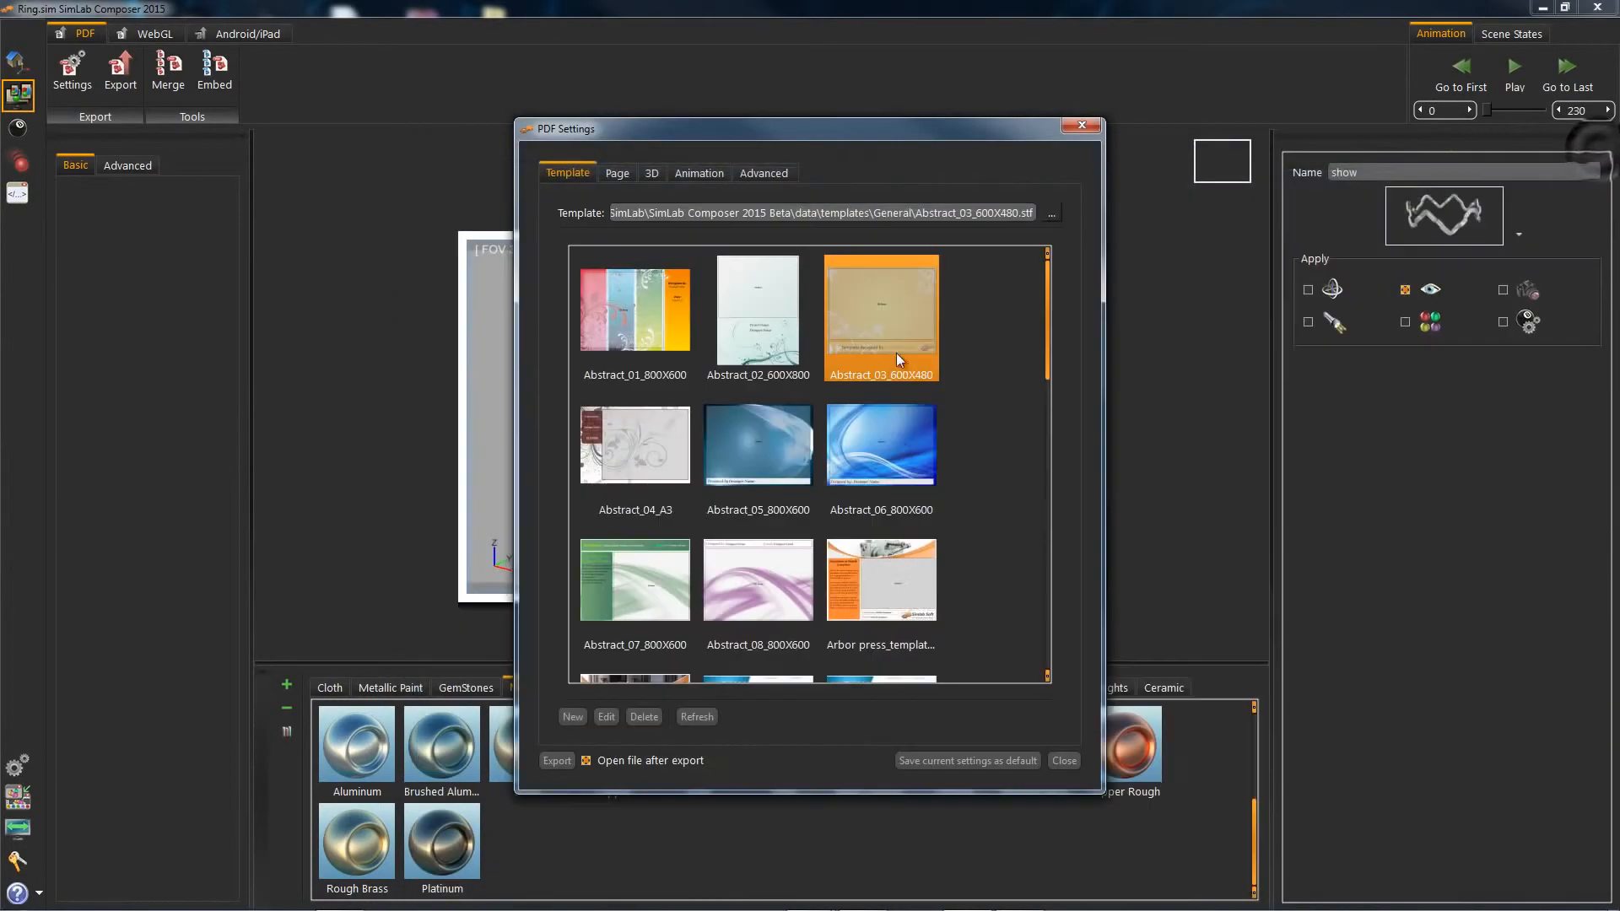
# Load tutorial.stf from the Desktop as the PDF template.
pyautogui.click(1050, 215)
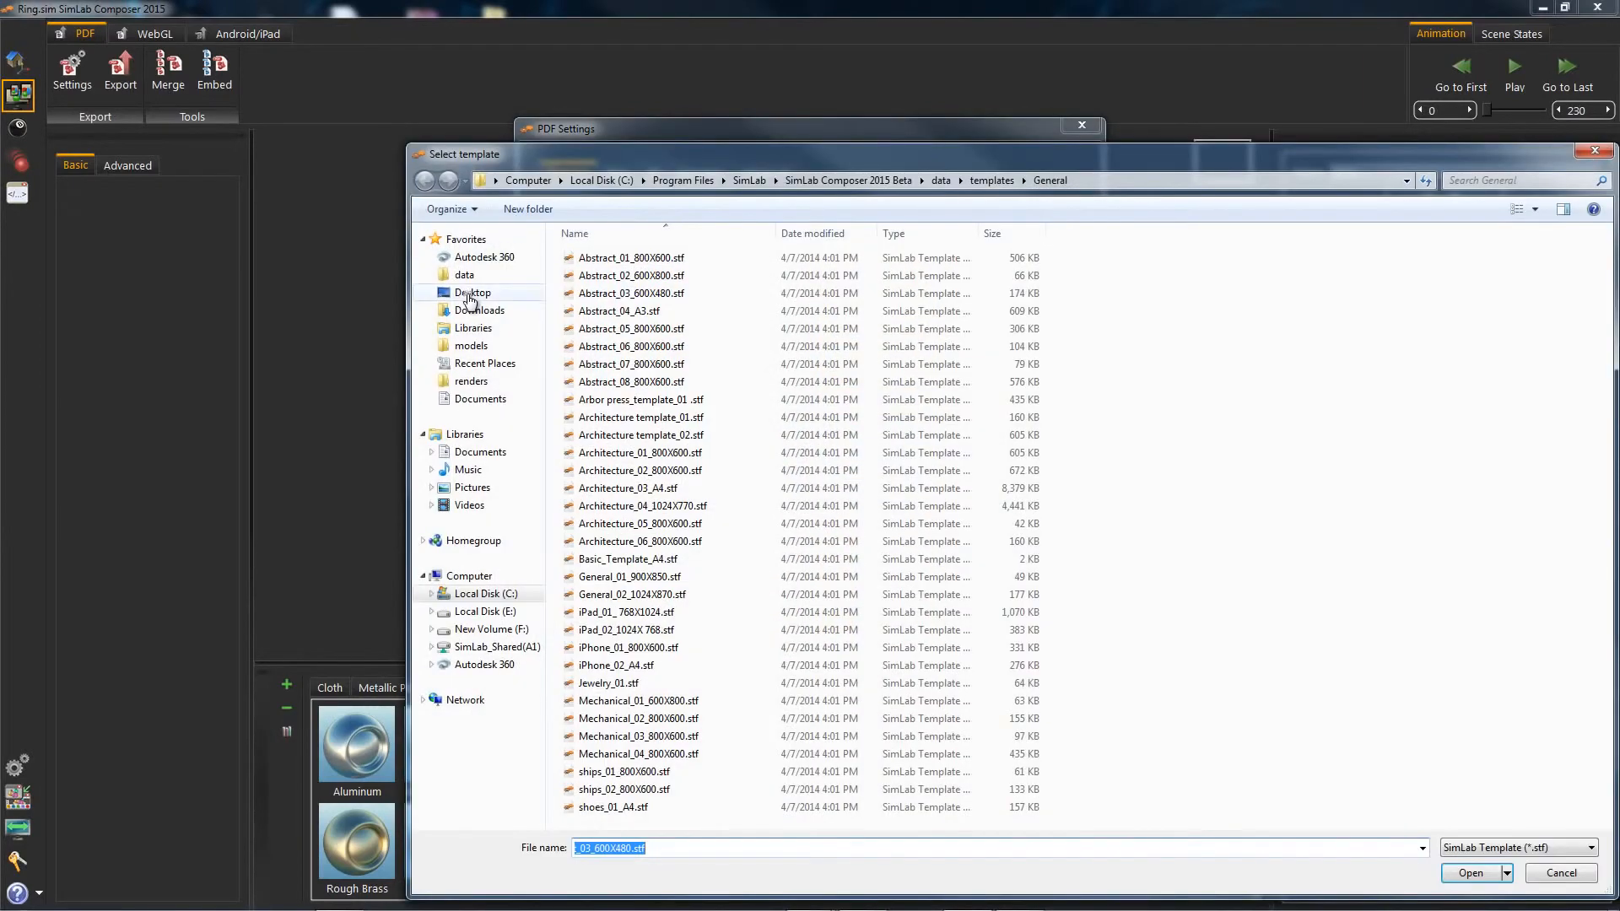
pyautogui.click(470, 292)
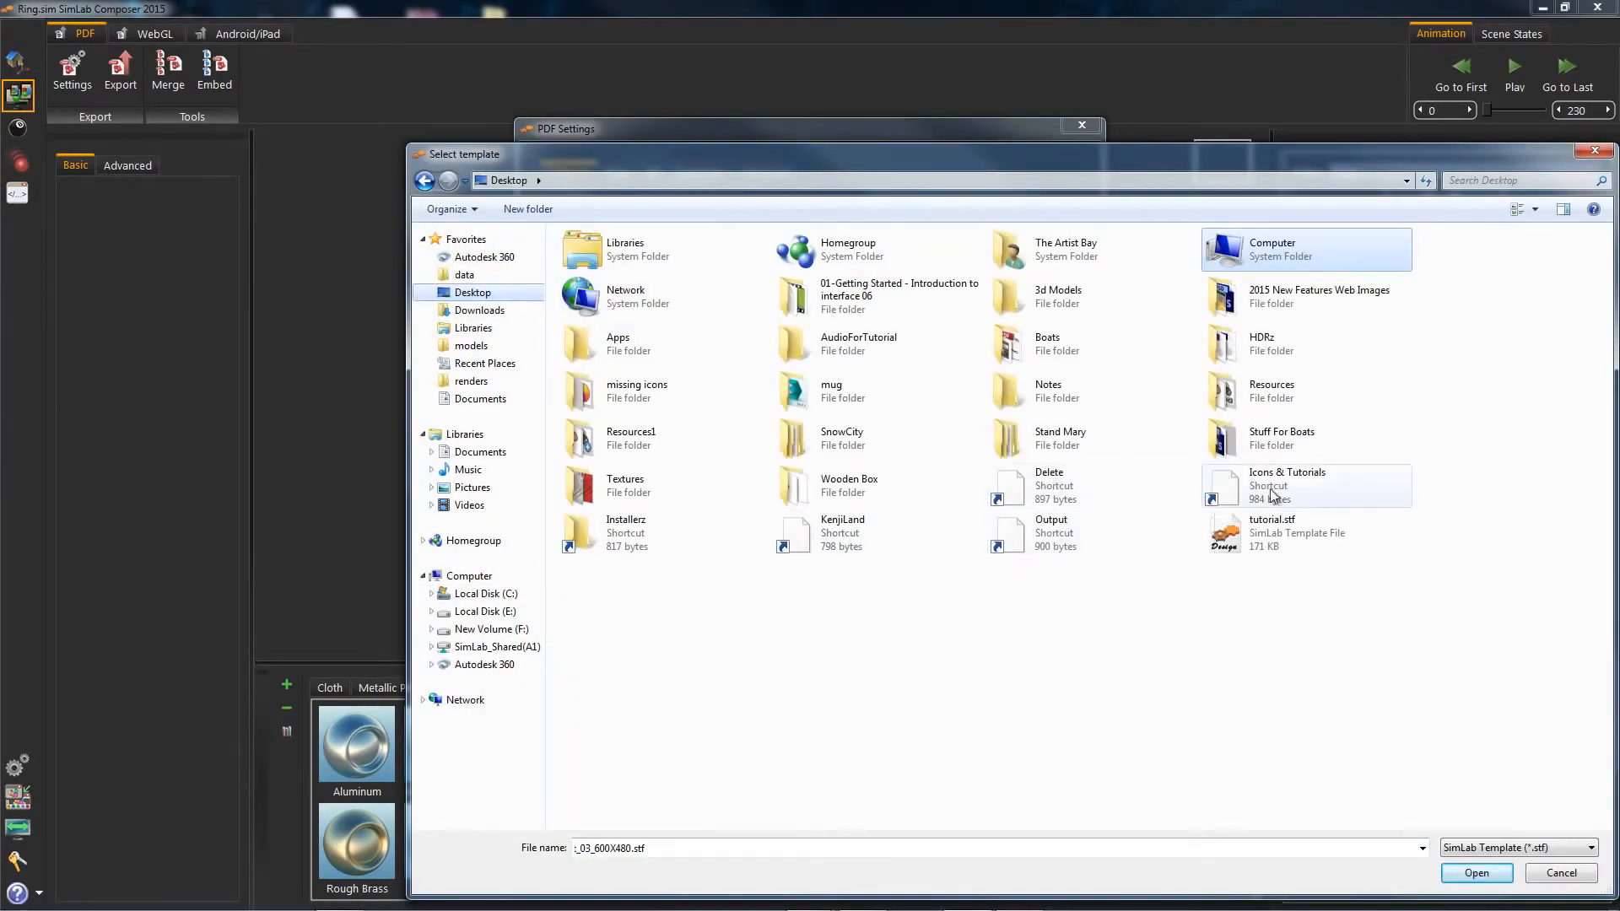
pyautogui.doubleClick(1272, 538)
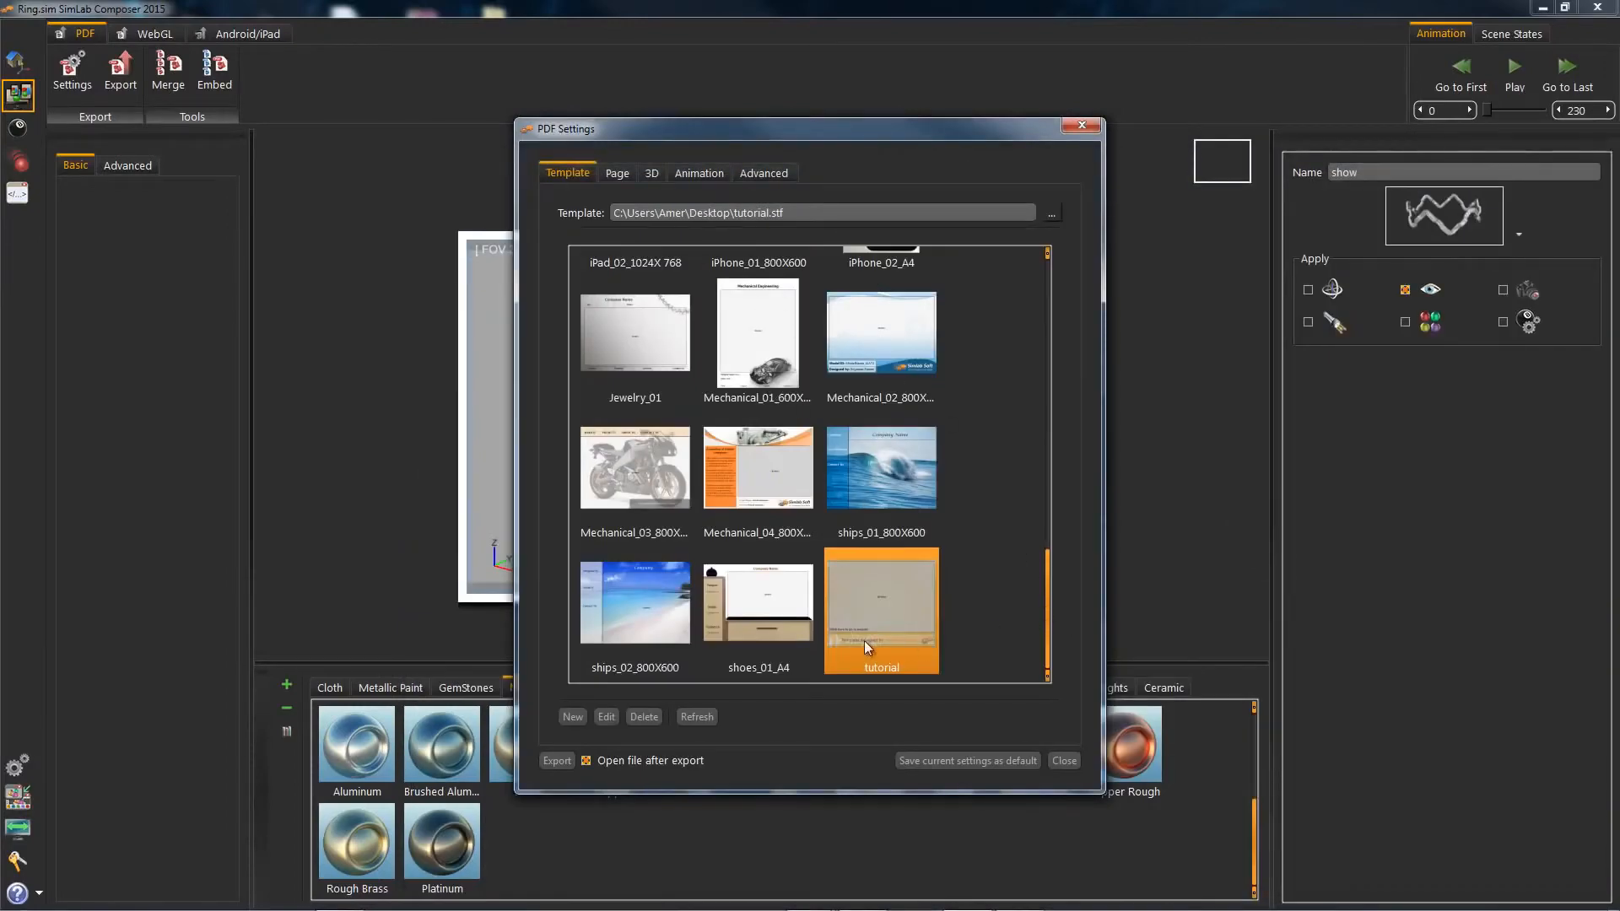
# Select the tutorial template and export the scene to the Desktop as a 3D PDF named tuto.
pyautogui.click(779, 616)
pyautogui.click(884, 616)
pyautogui.click(558, 760)
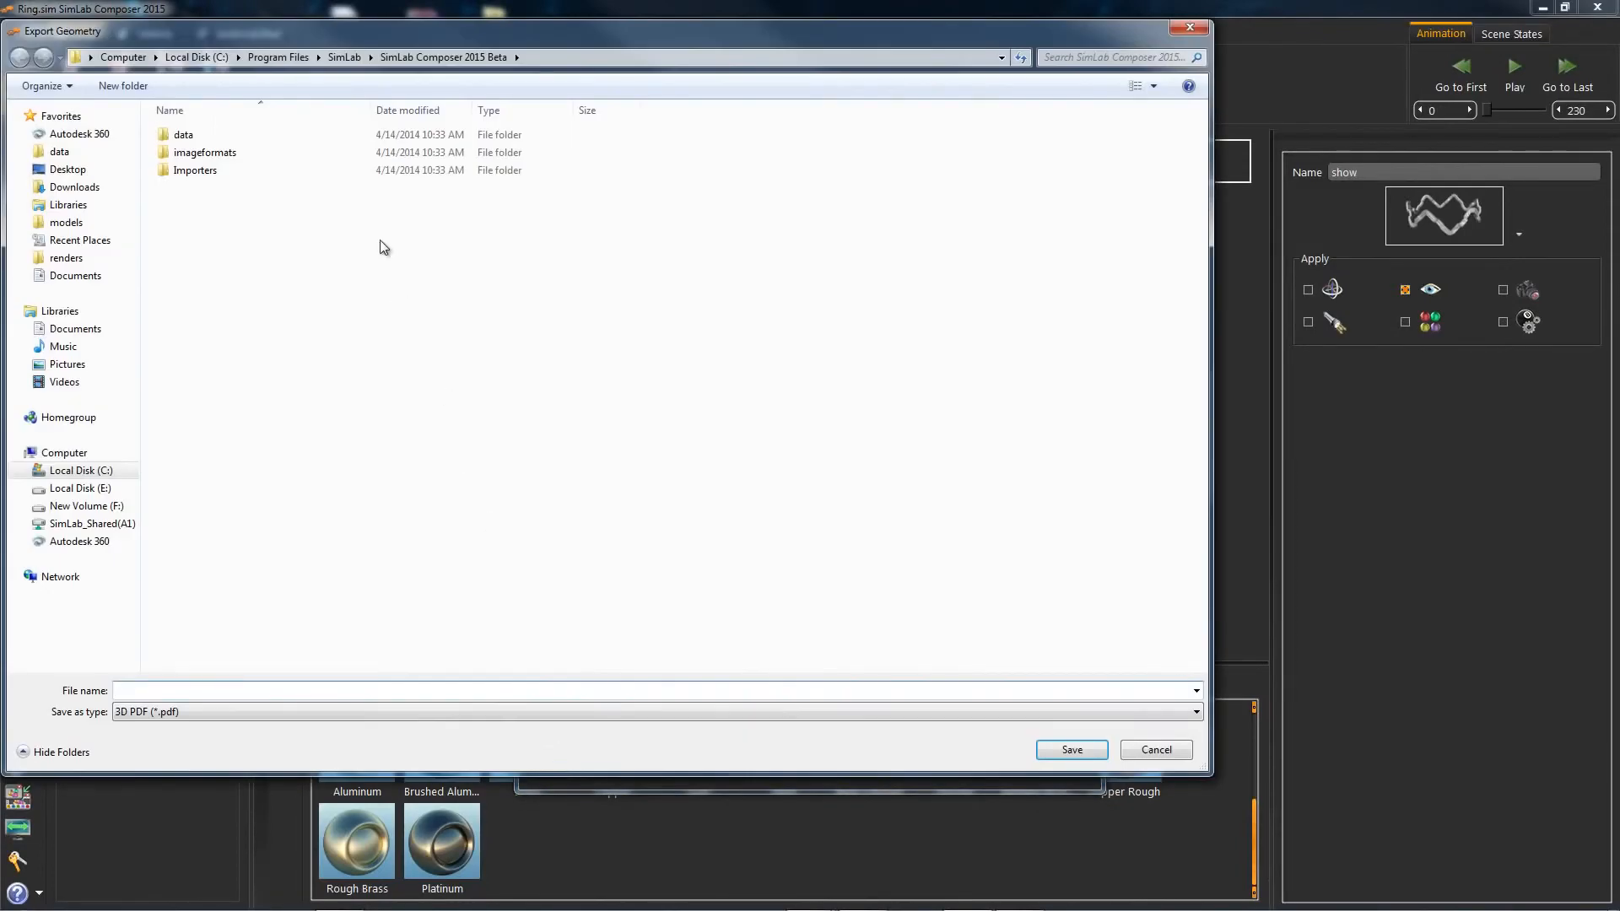
pyautogui.click(67, 169)
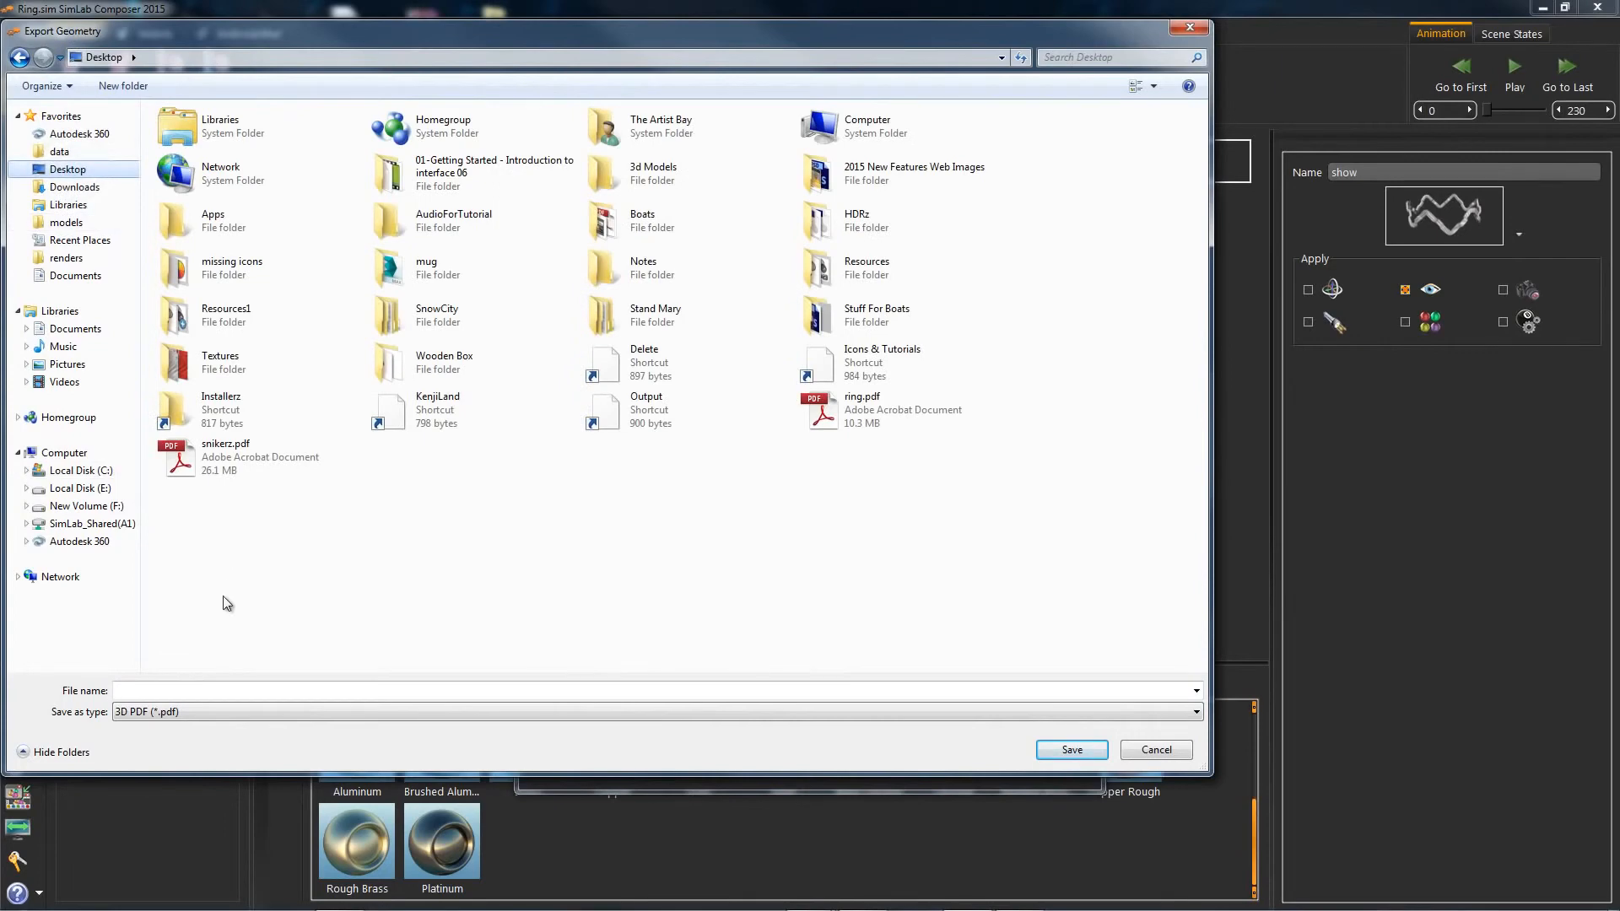
pyautogui.click(201, 696)
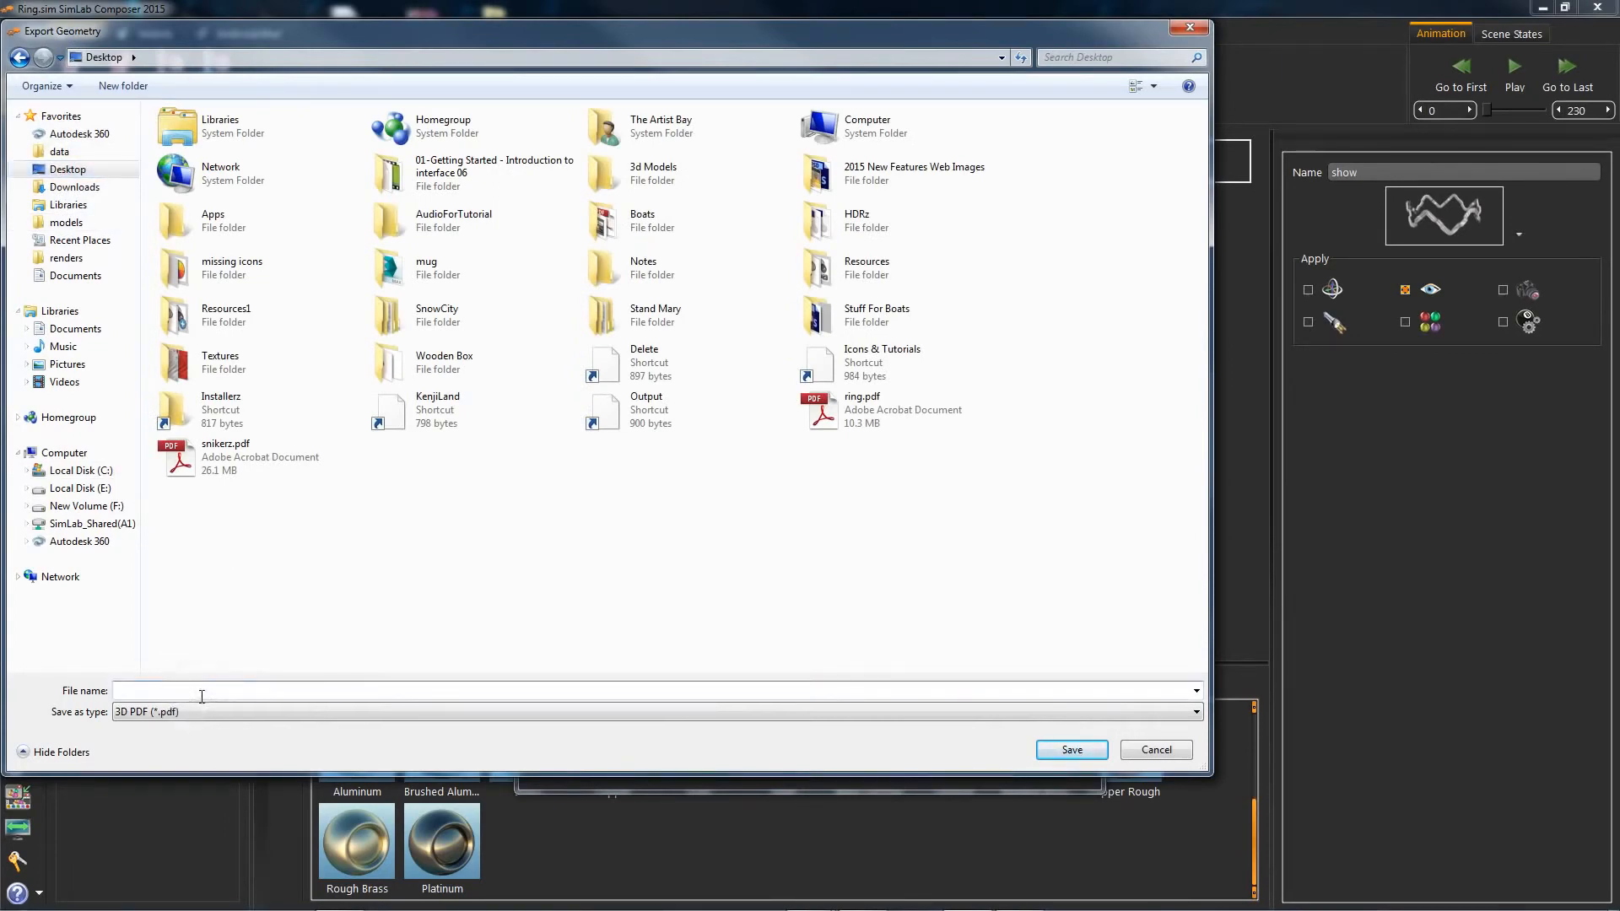
pyautogui.write('tuto')
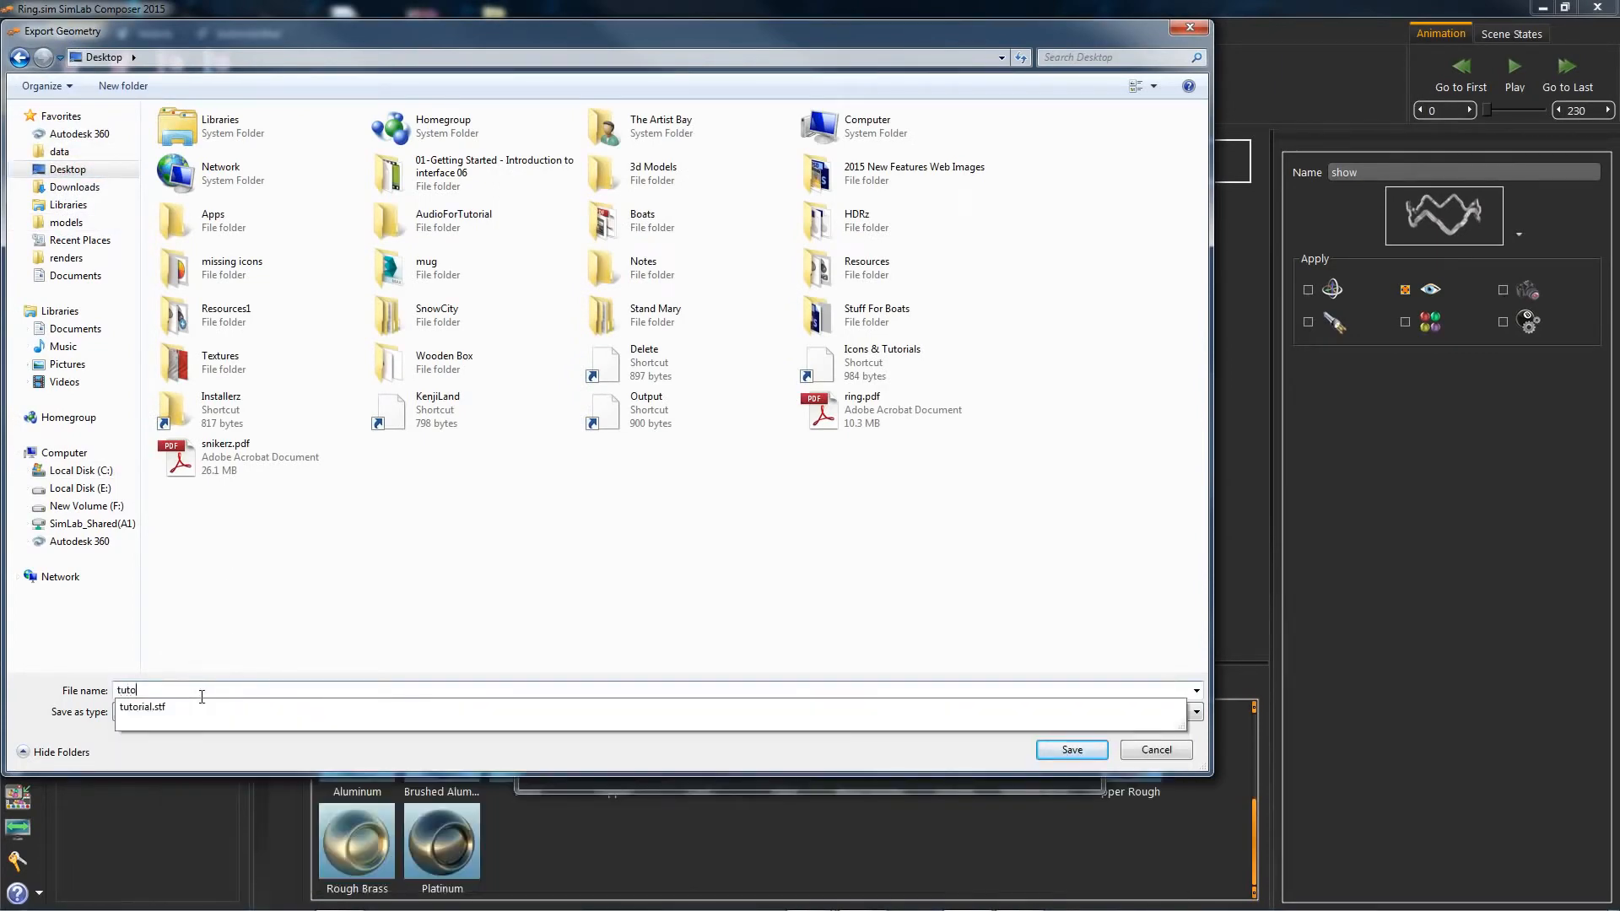
pyautogui.click(1080, 753)
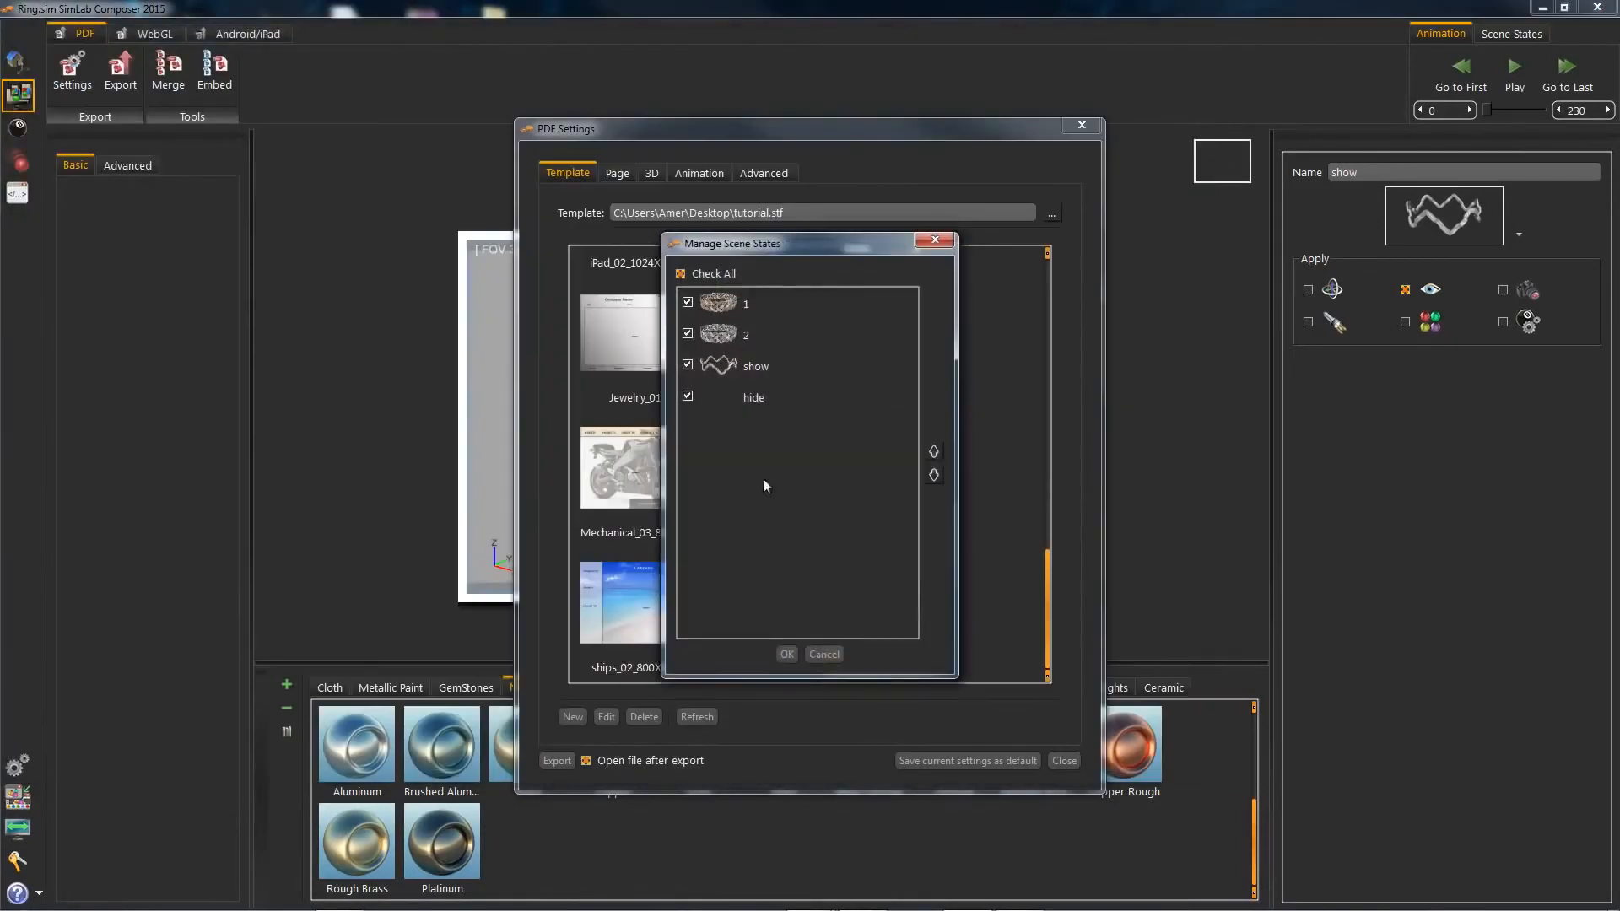
# Include all the scene states, 1, 2, show and hide, in the PDF and complete the export.
pyautogui.click(680, 273)
pyautogui.click(687, 302)
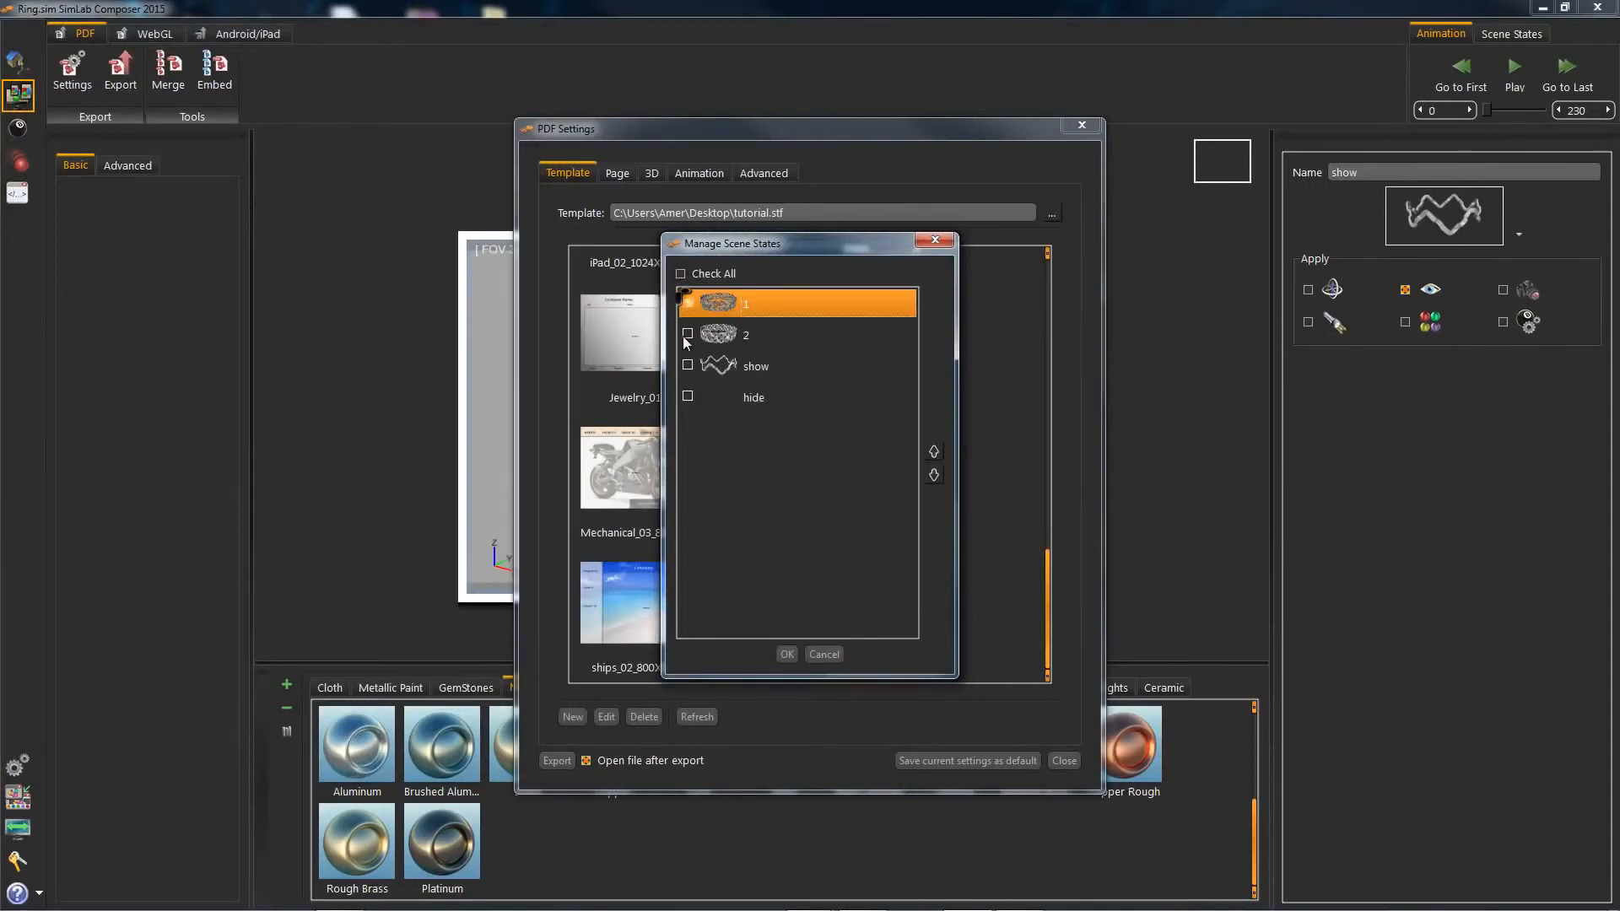
pyautogui.click(688, 364)
pyautogui.click(679, 274)
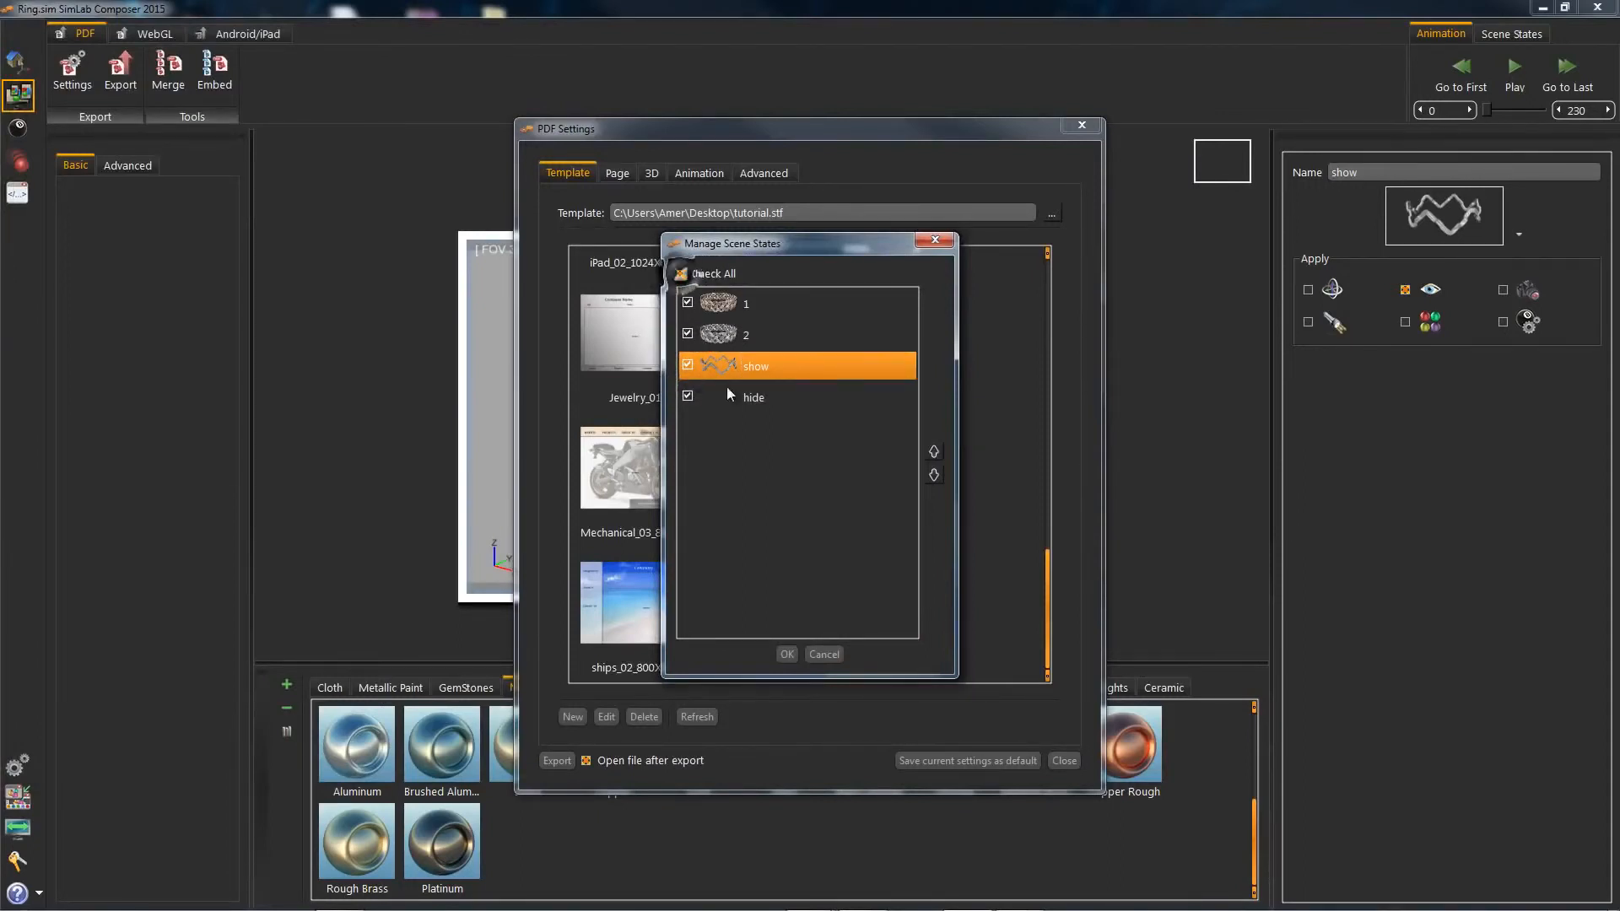
pyautogui.click(787, 654)
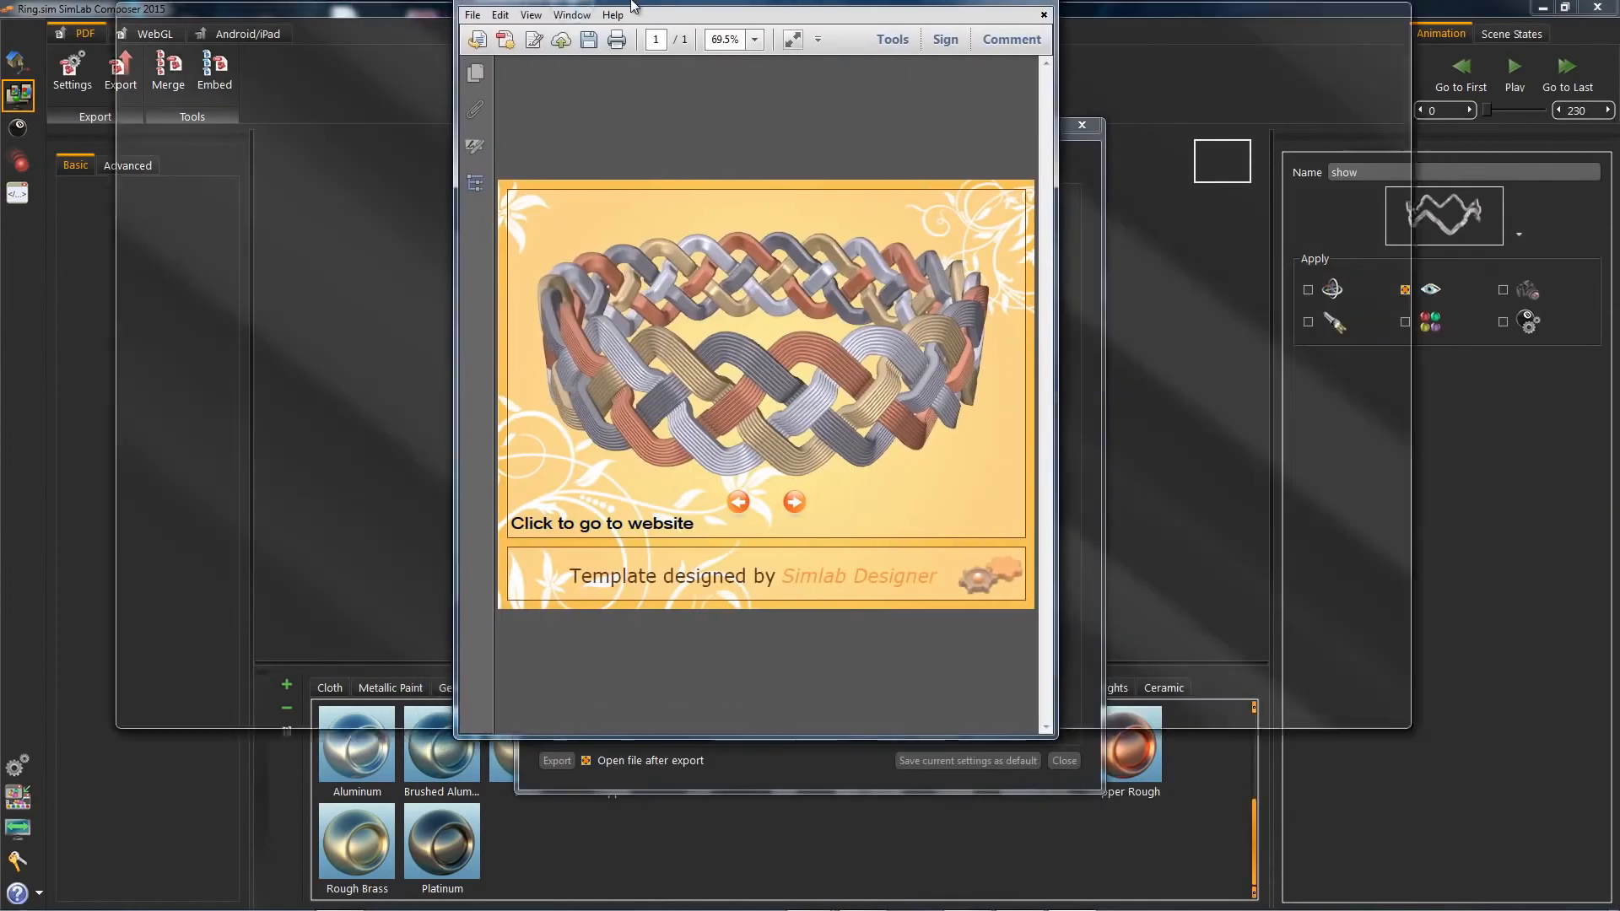
# Maximise the exported tuto.pdf in Adobe Reader and inspect the 3D ring by activating, rotating and zooming it.
pyautogui.doubleClick(646, 12)
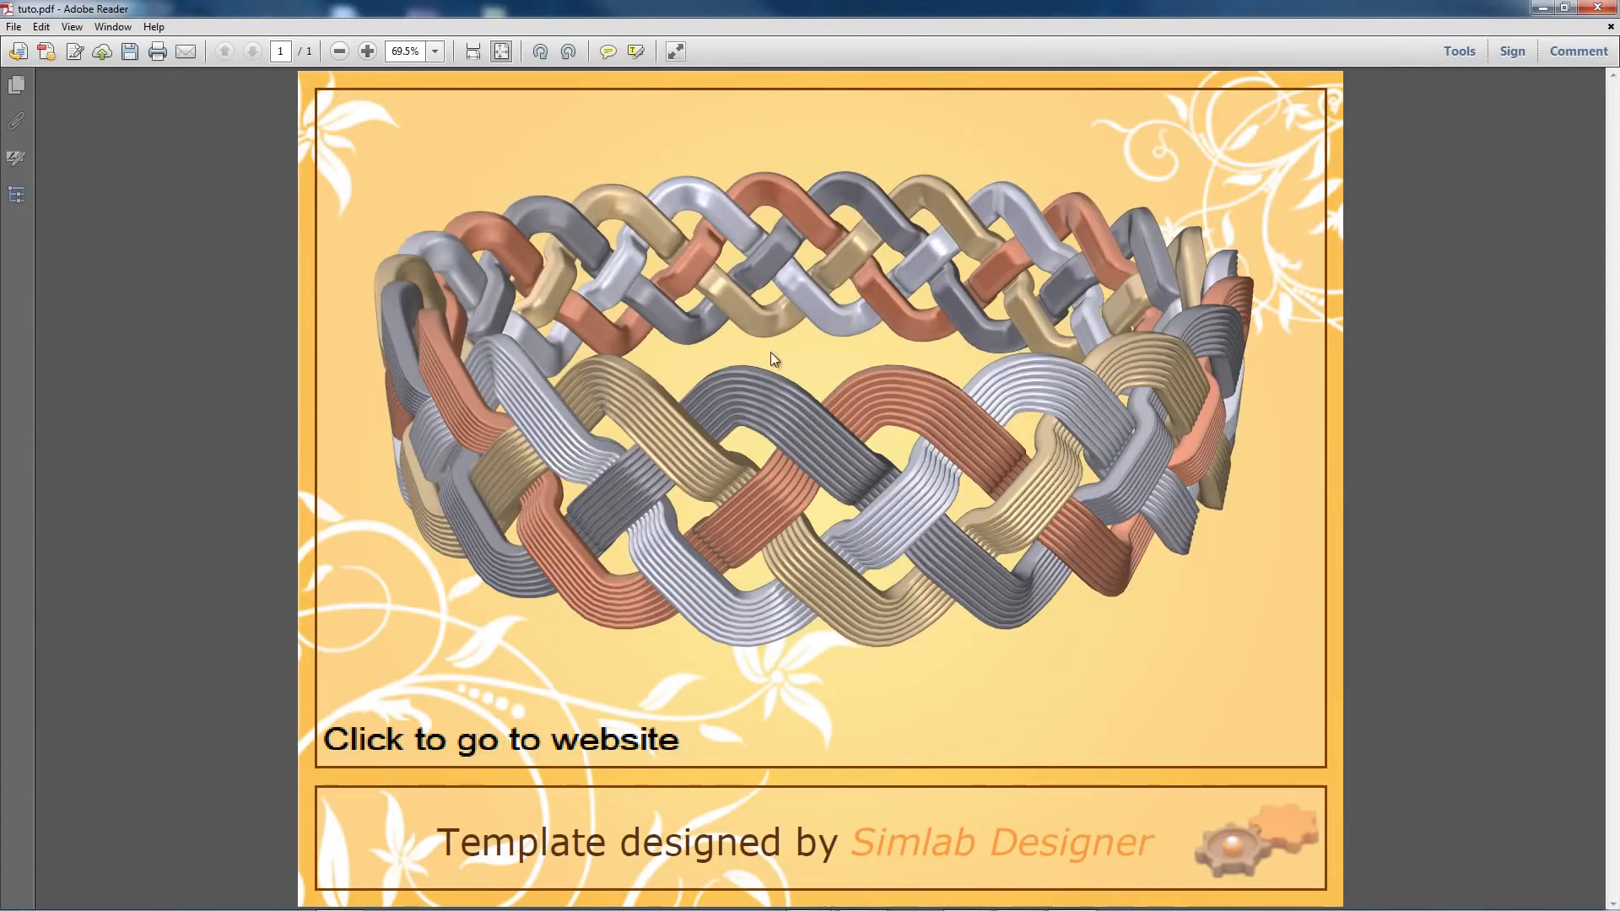
pyautogui.click(695, 511)
pyautogui.moveTo(722, 513)
pyautogui.mouseDown()
pyautogui.moveTo(801, 510)
pyautogui.moveTo(671, 504)
pyautogui.moveTo(702, 505)
pyautogui.mouseUp()
pyautogui.scroll(3, 687, 395)
pyautogui.scroll(-5, 687, 395)
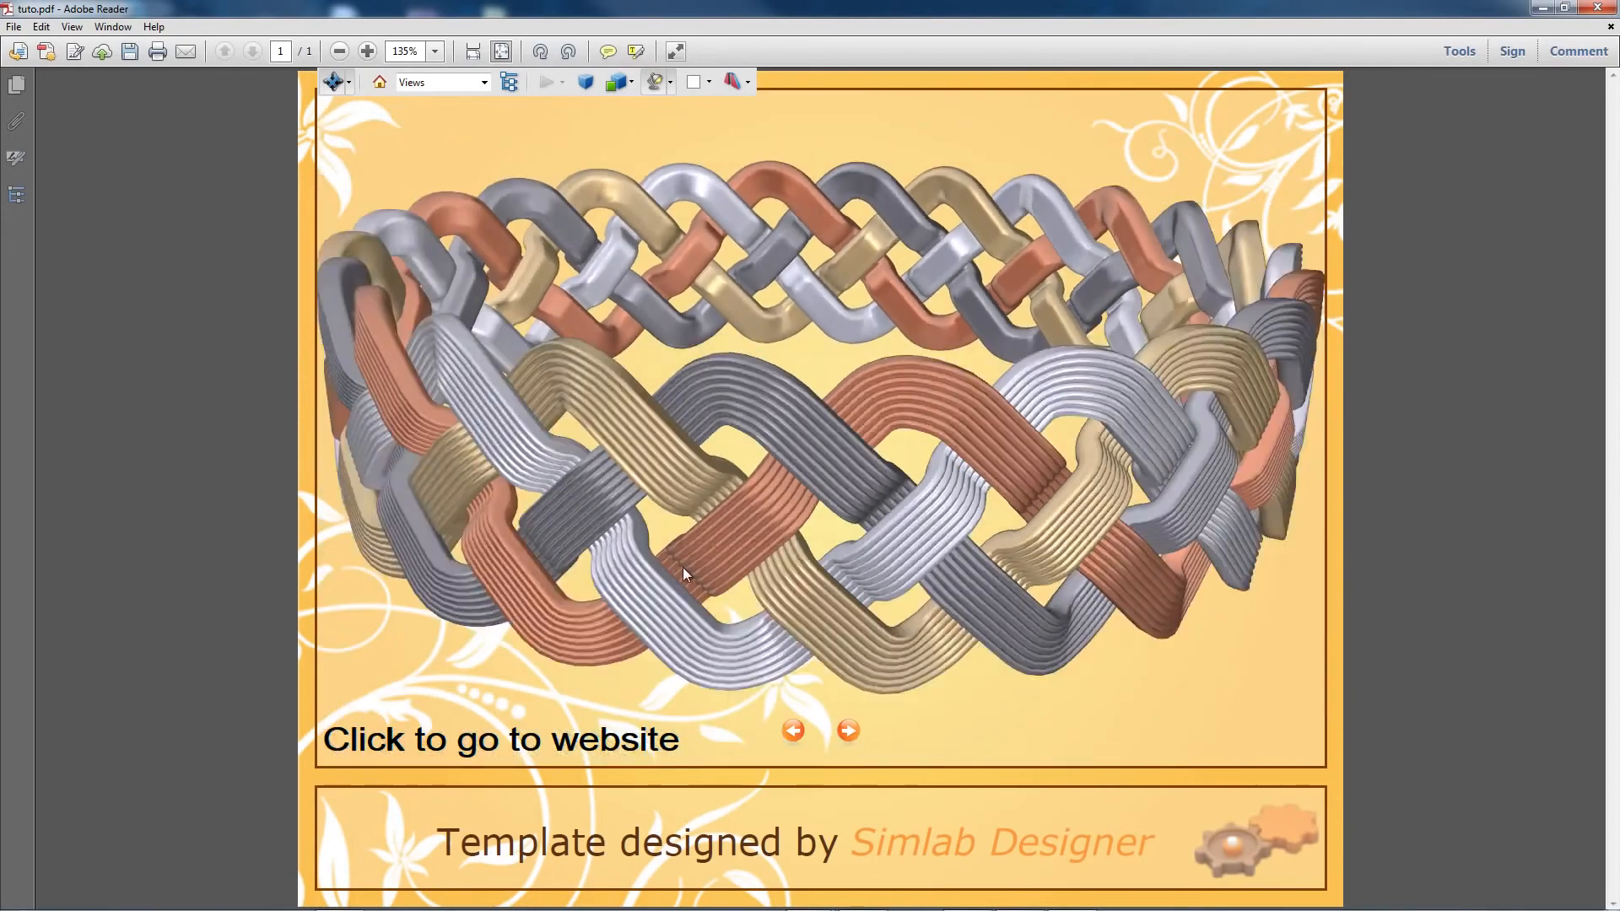
pyautogui.moveTo(683, 597); pyautogui.dragTo(833, 588)
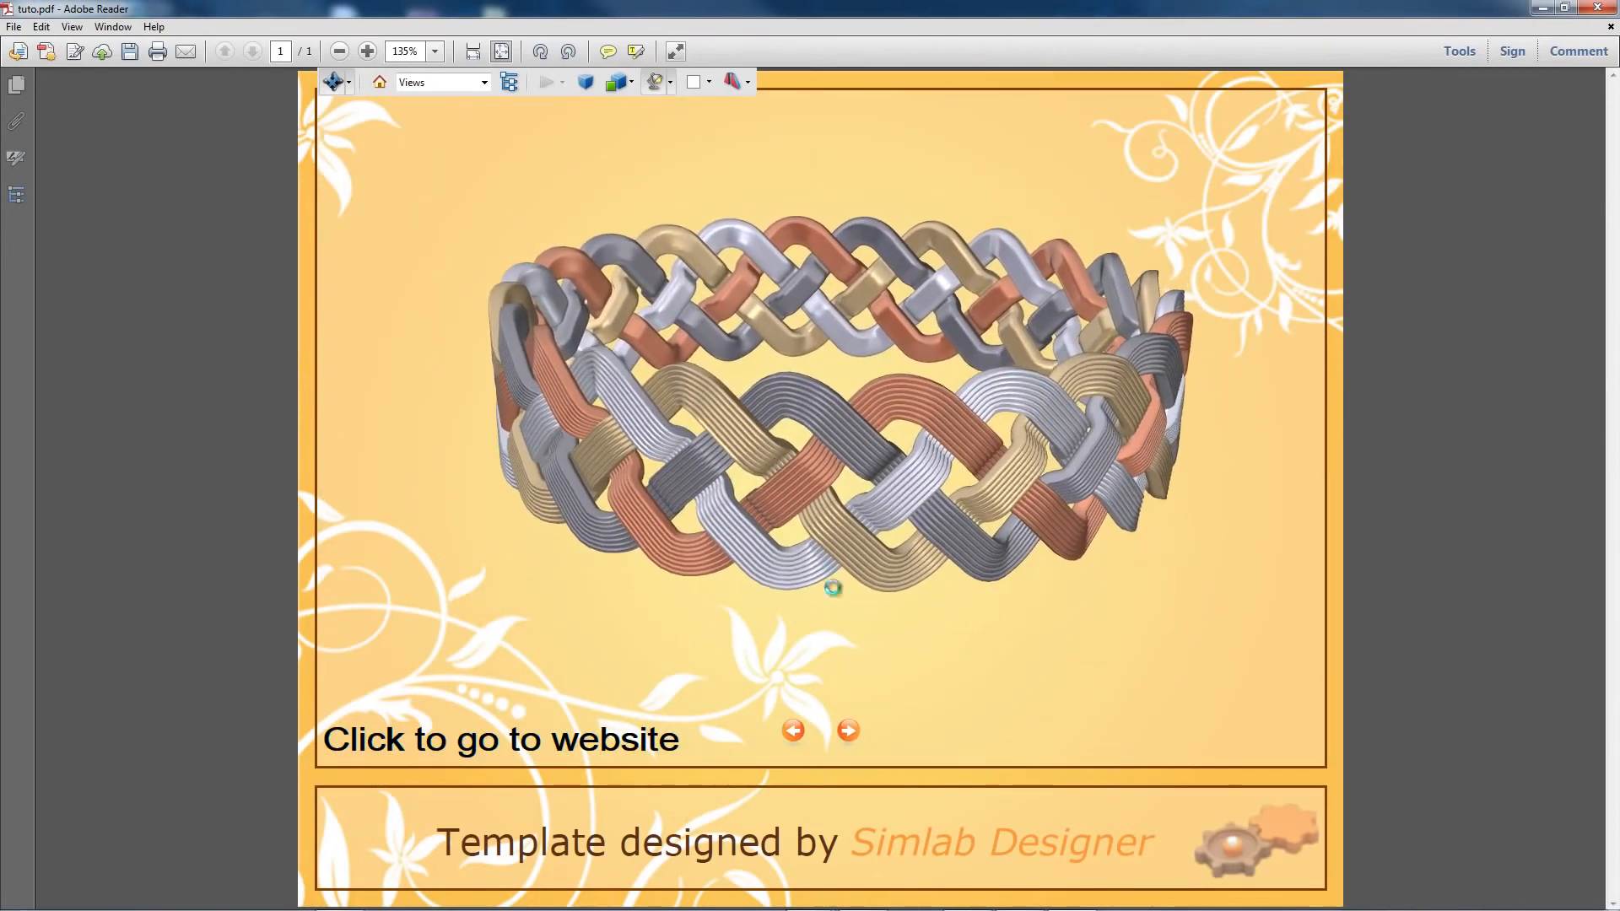
# Step back and forth through the ring's scene states in the PDF to check the material and strand visibility changes.
pyautogui.click(849, 732)
pyautogui.click(849, 731)
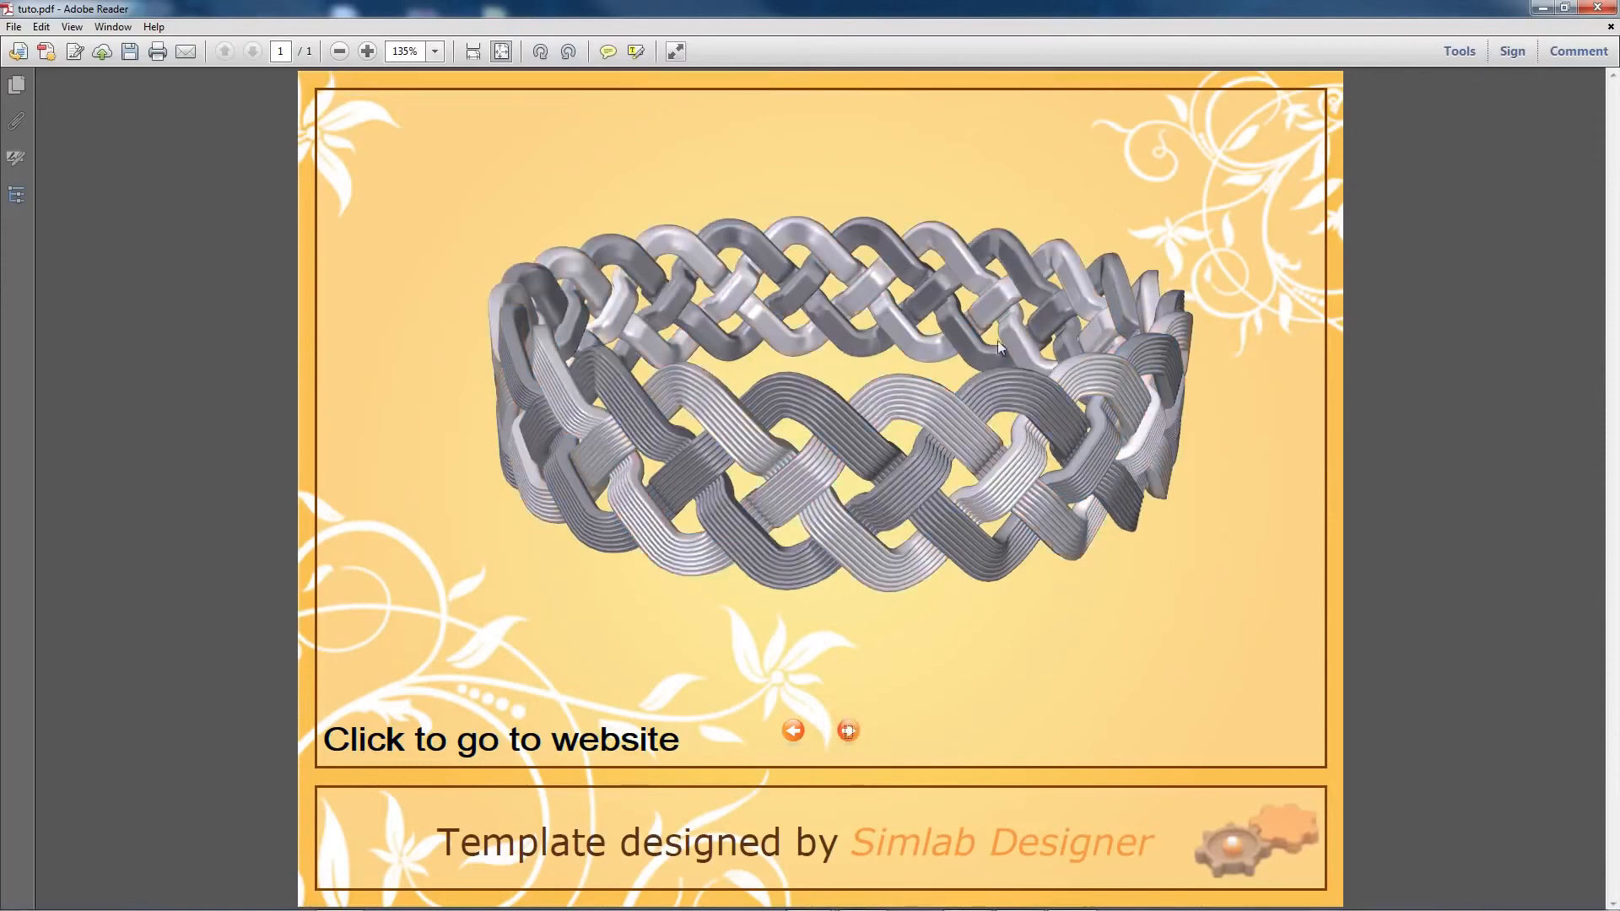
pyautogui.click(791, 732)
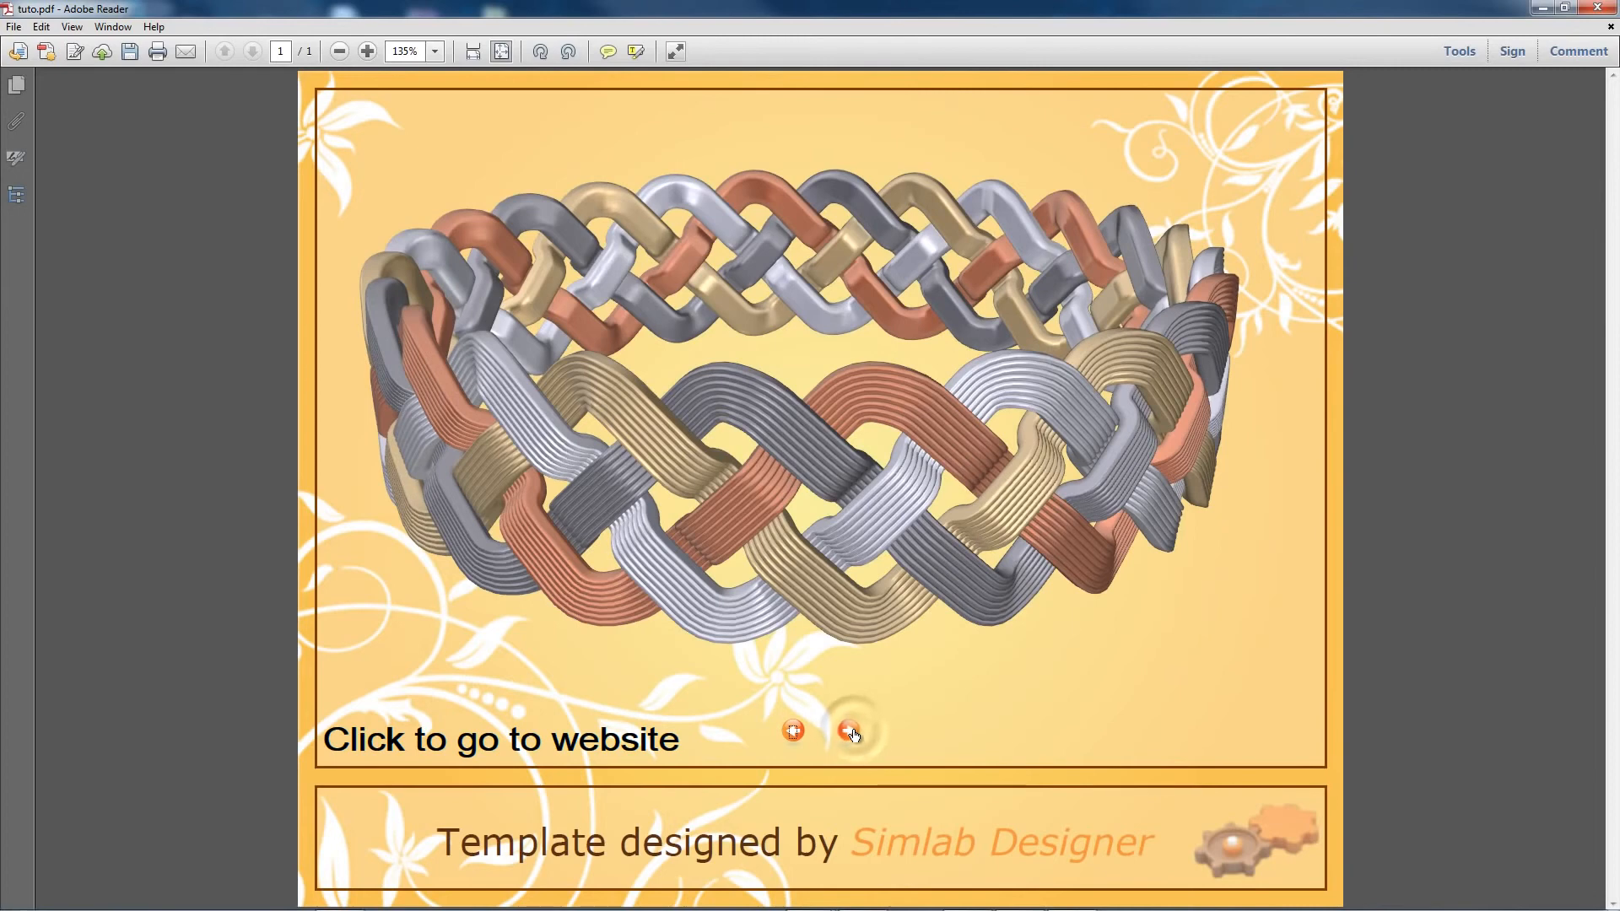
pyautogui.click(849, 732)
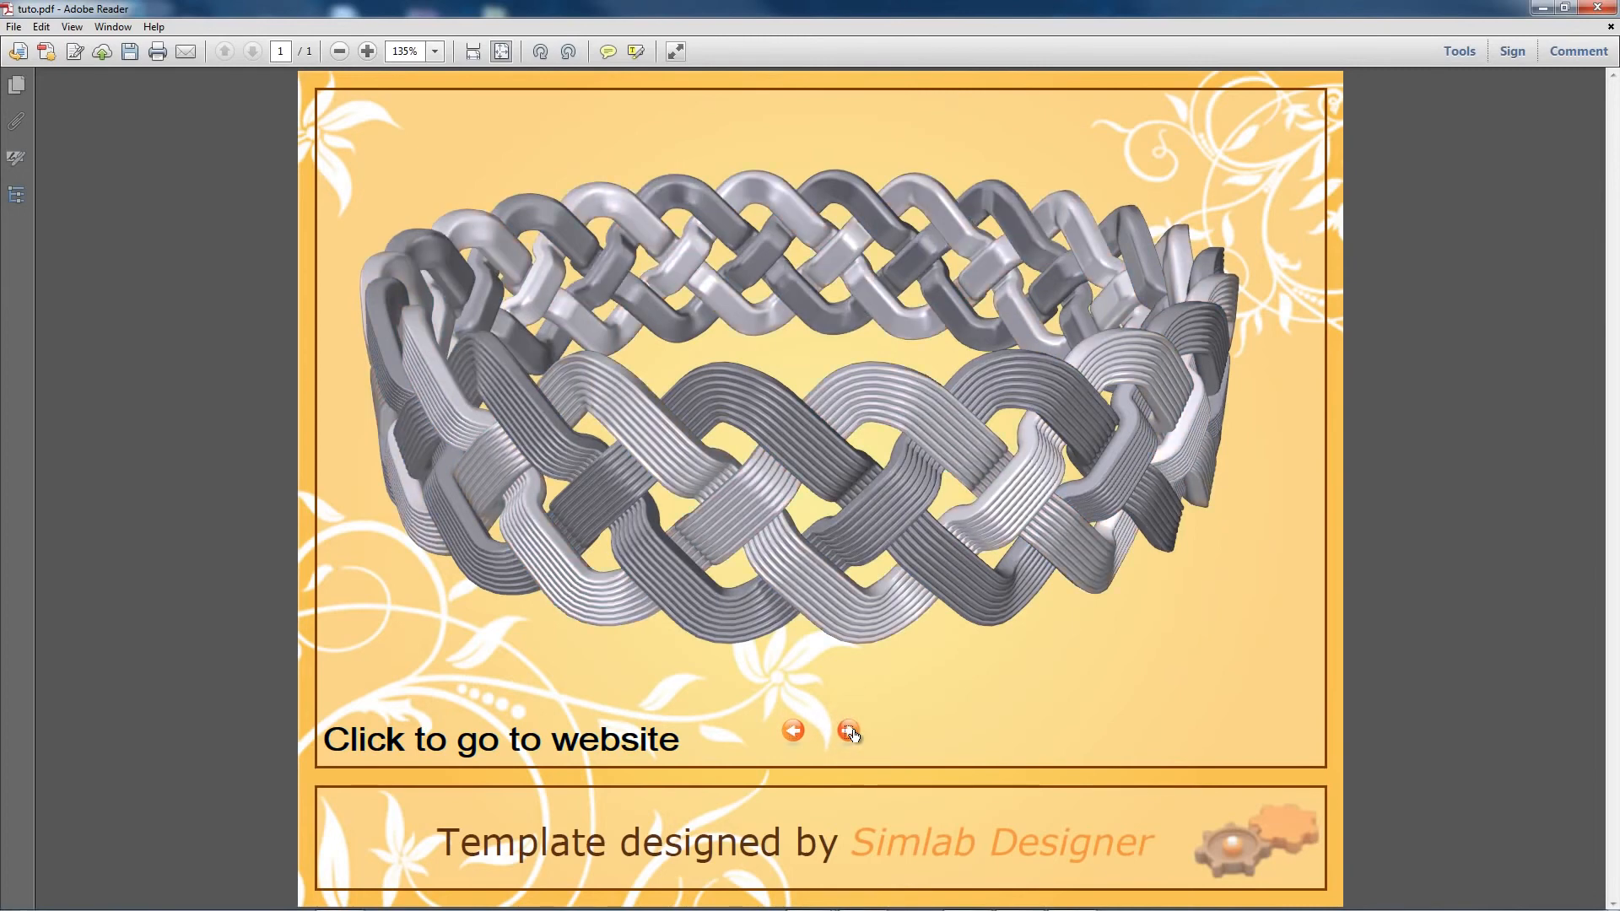
pyautogui.click(852, 733)
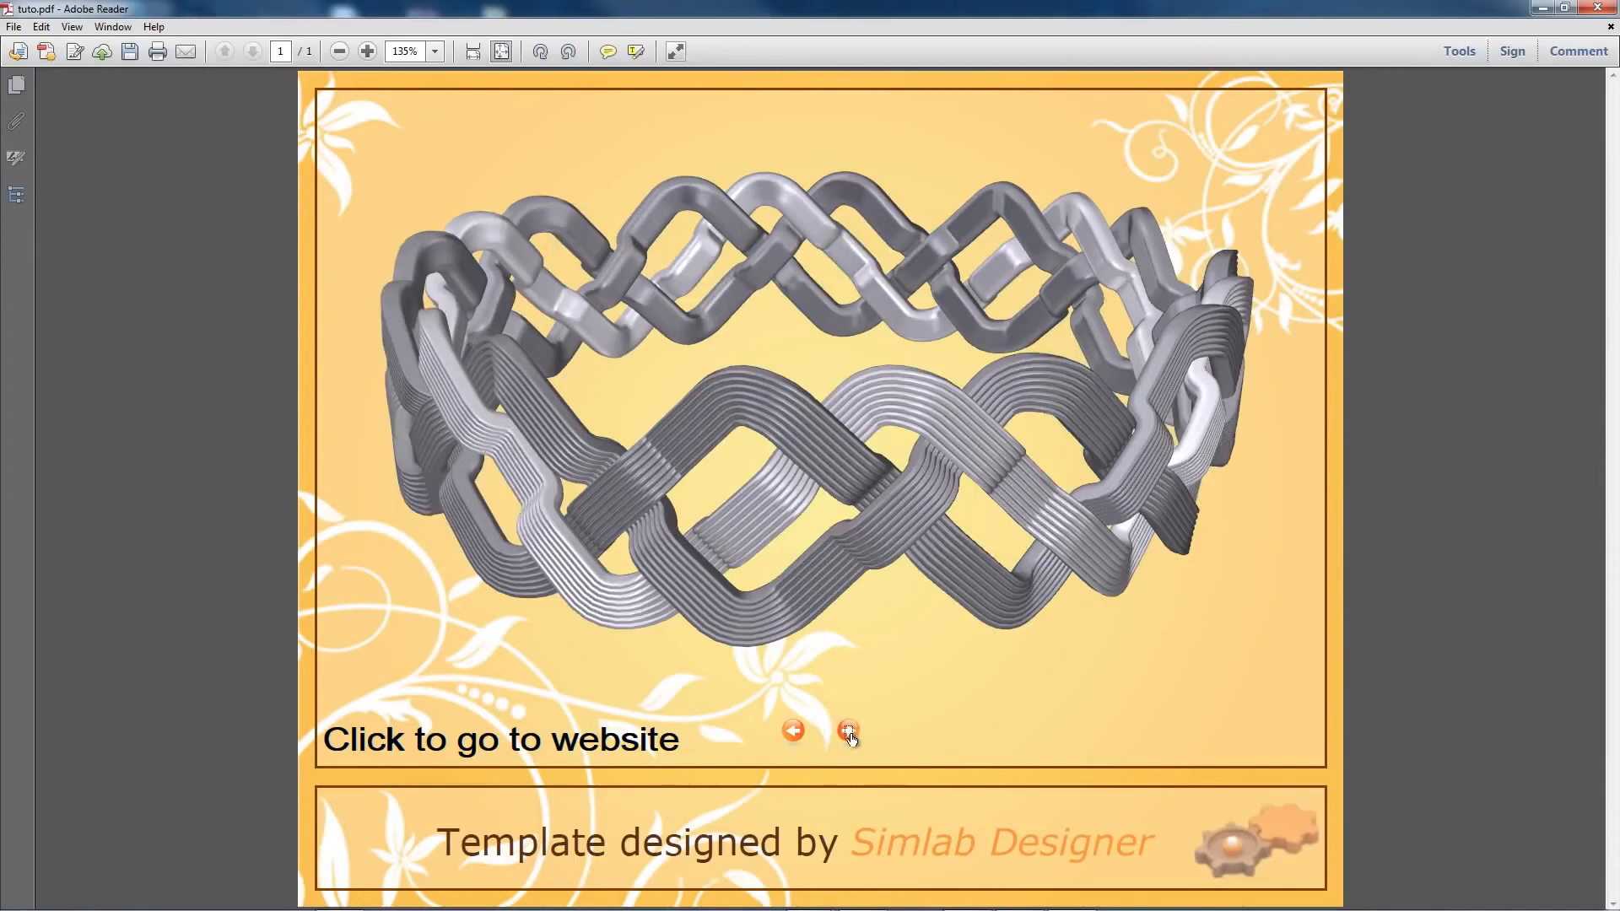
pyautogui.click(849, 733)
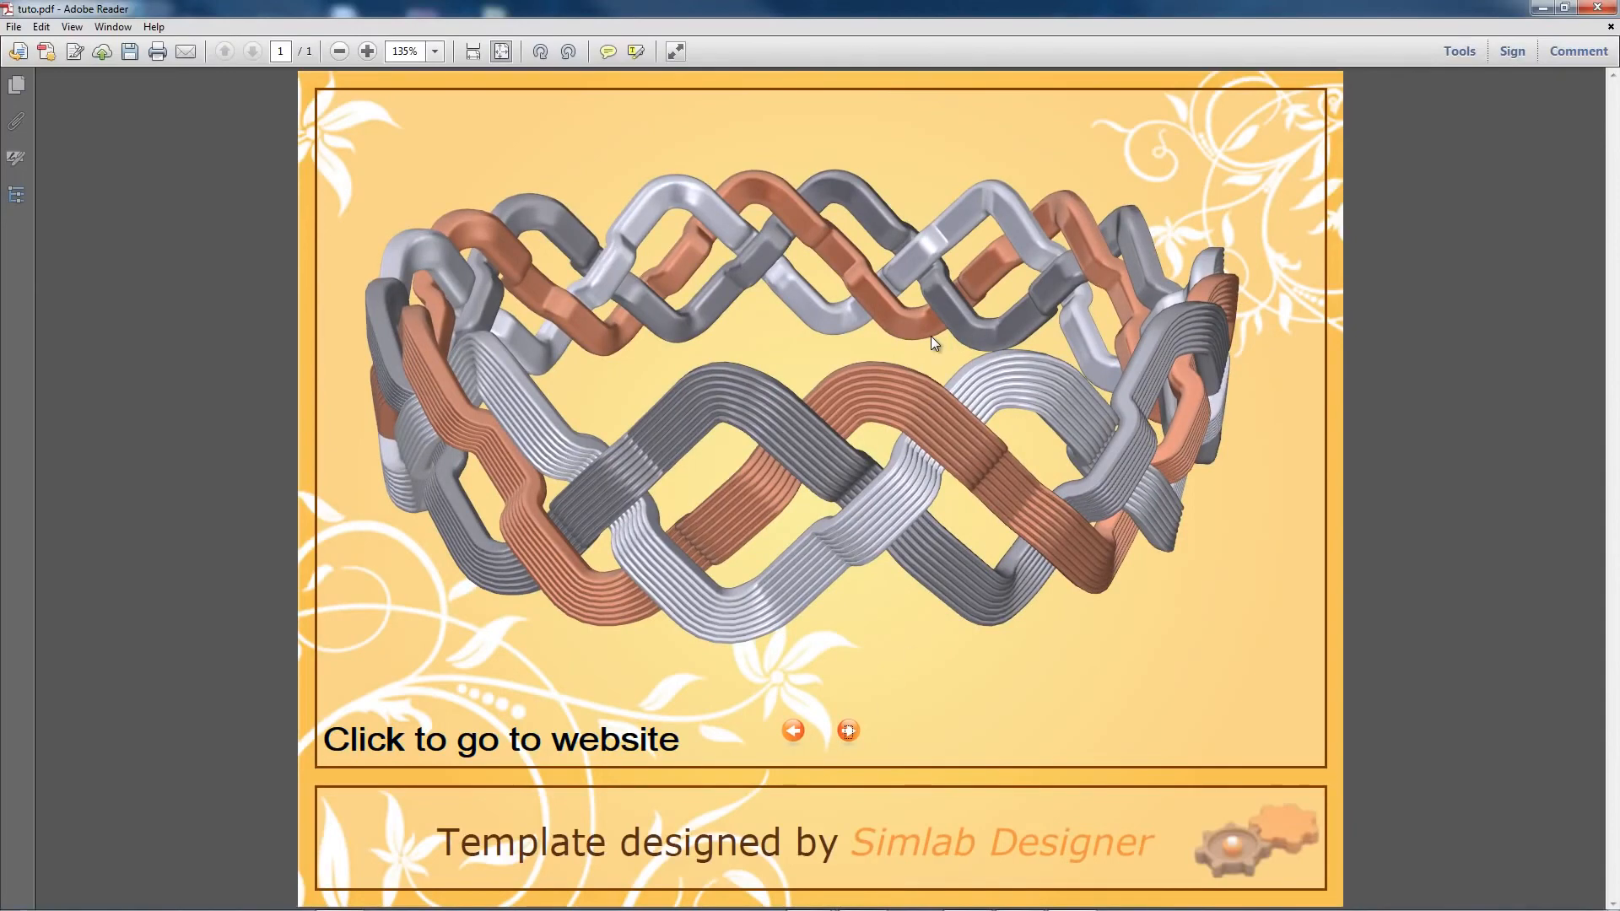
# Test the "Click to go to website" link in the PDF, view the opened page maximised and close the browser.
pyautogui.click(582, 742)
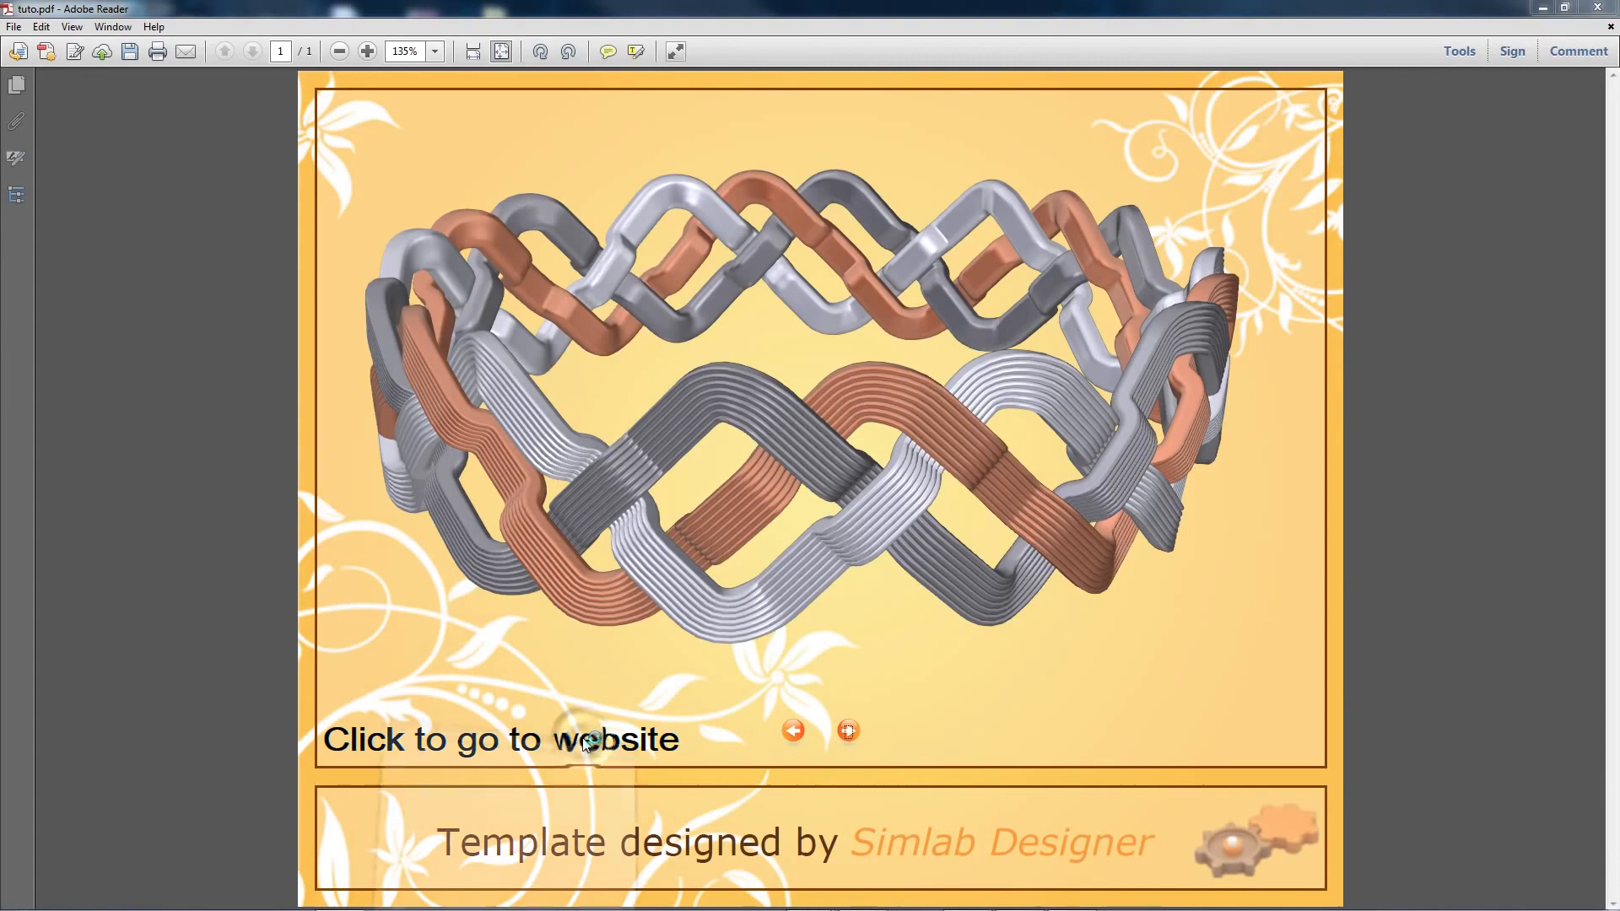
pyautogui.moveTo(1058, 63); pyautogui.dragTo(1062, 1)
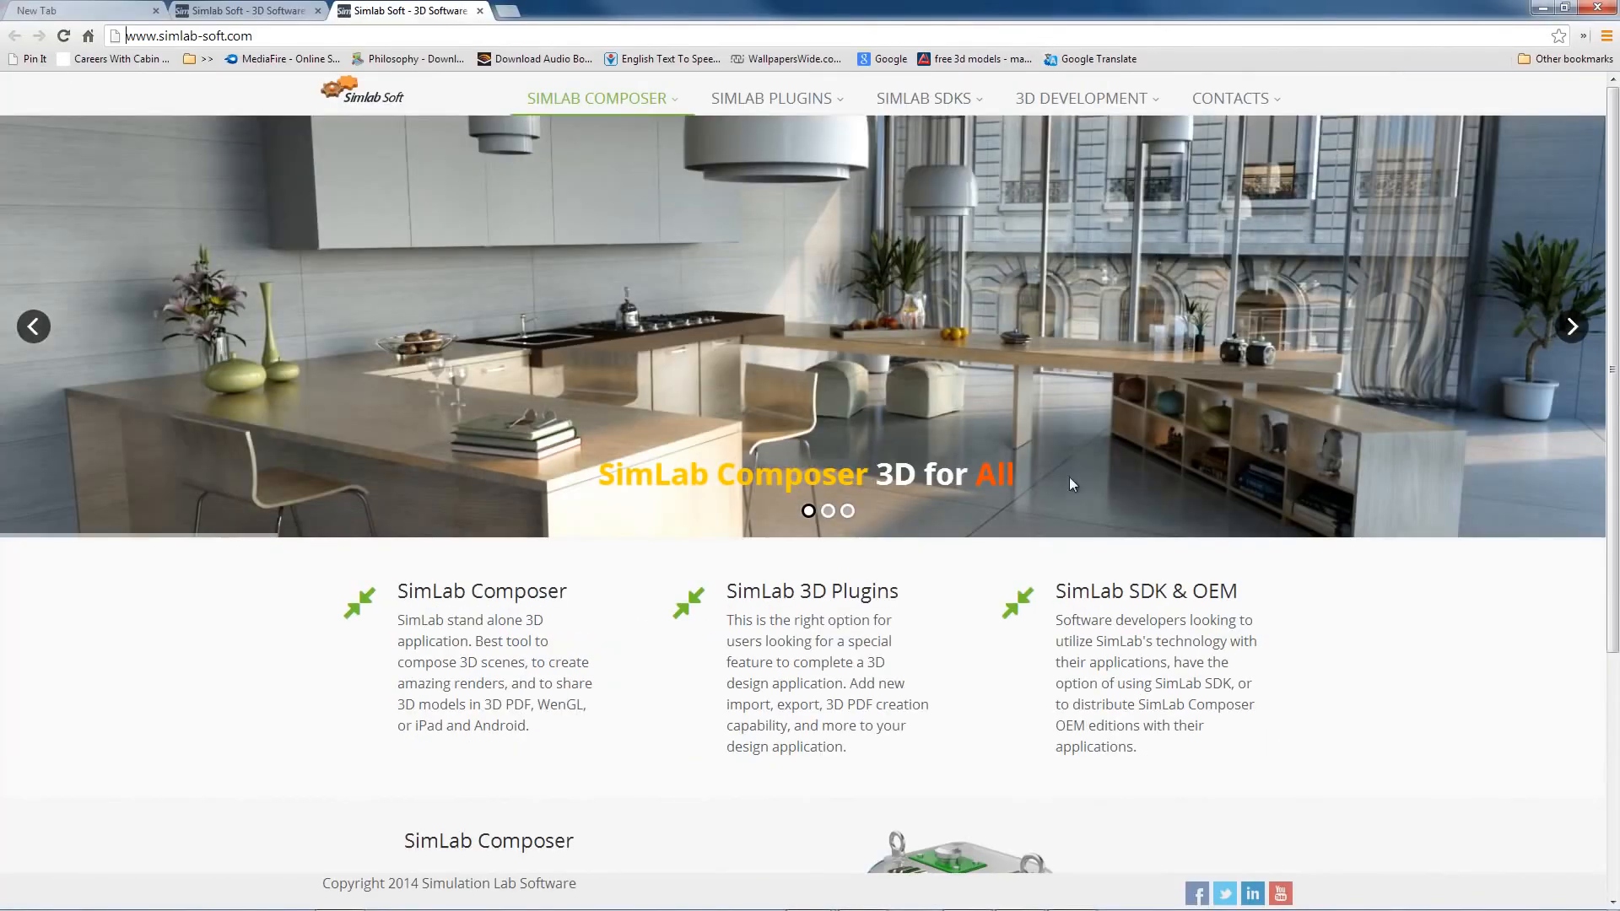
pyautogui.click(1604, 10)
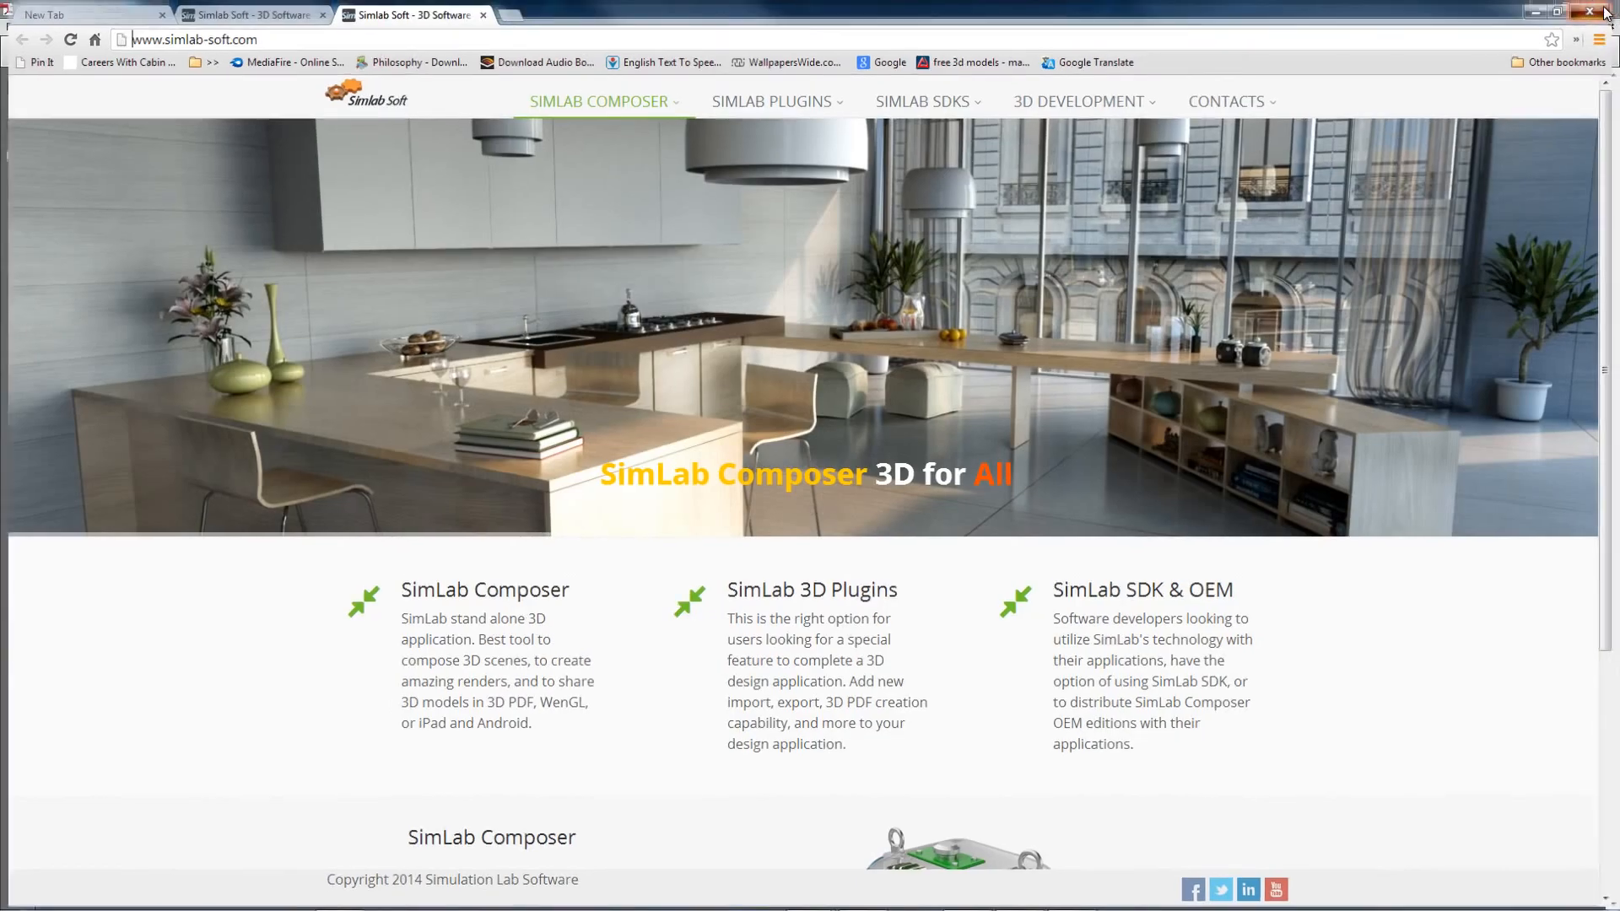